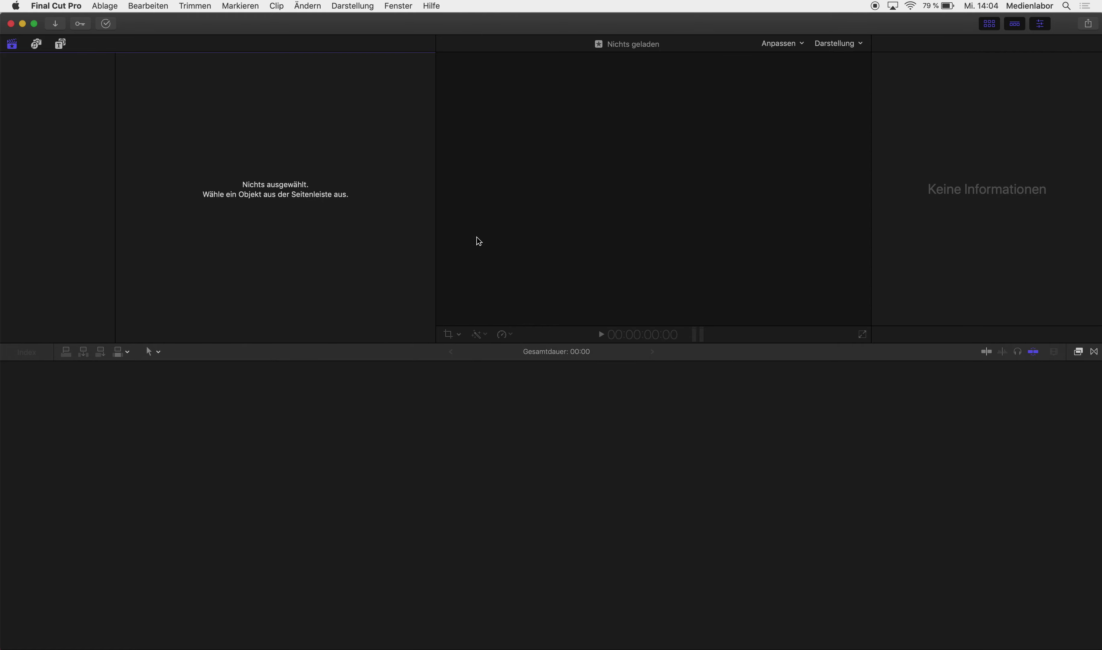
- Create a new library 'Beitrag-Markenpublishing' saved on SSD 08
mouse_move(1082, 227)
click(107, 6)
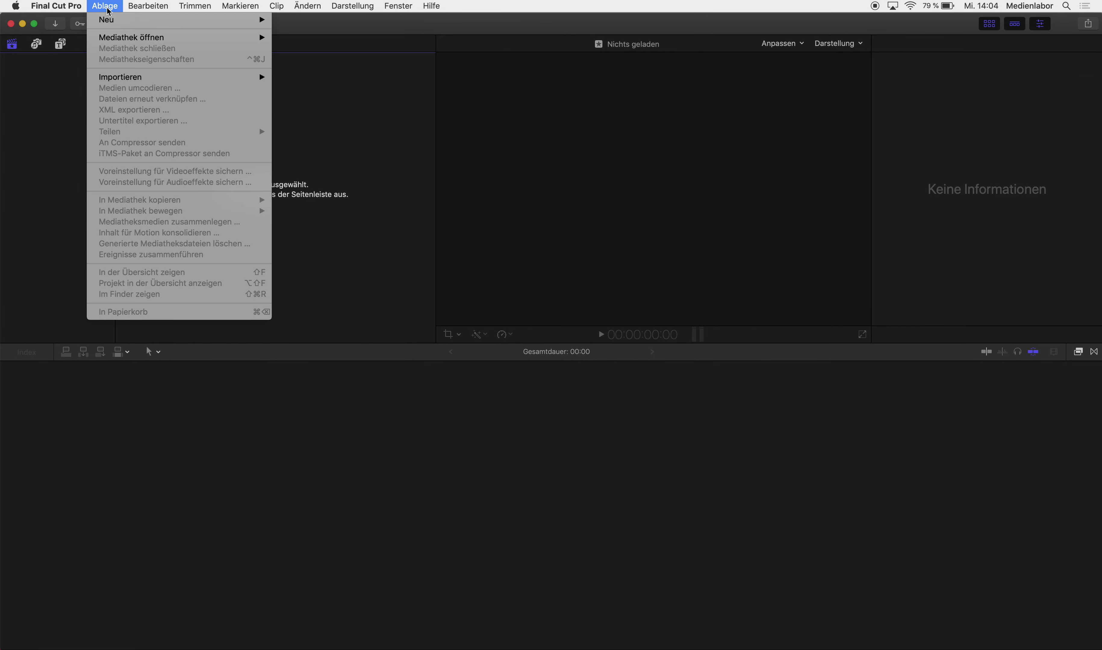
mouse_move(119, 20)
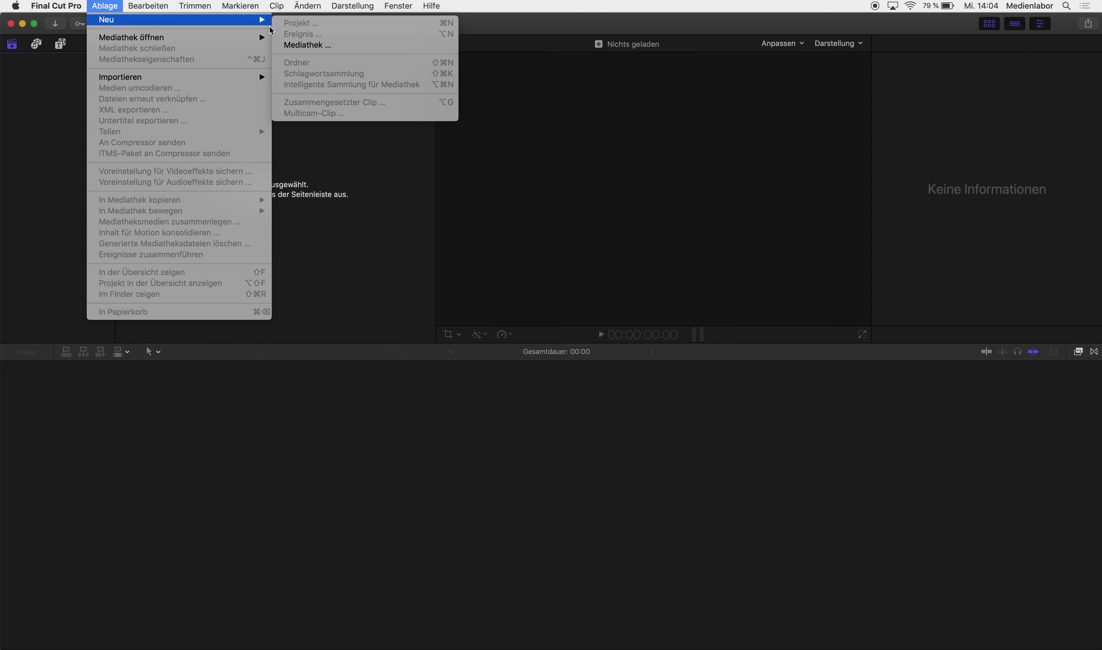
click(321, 46)
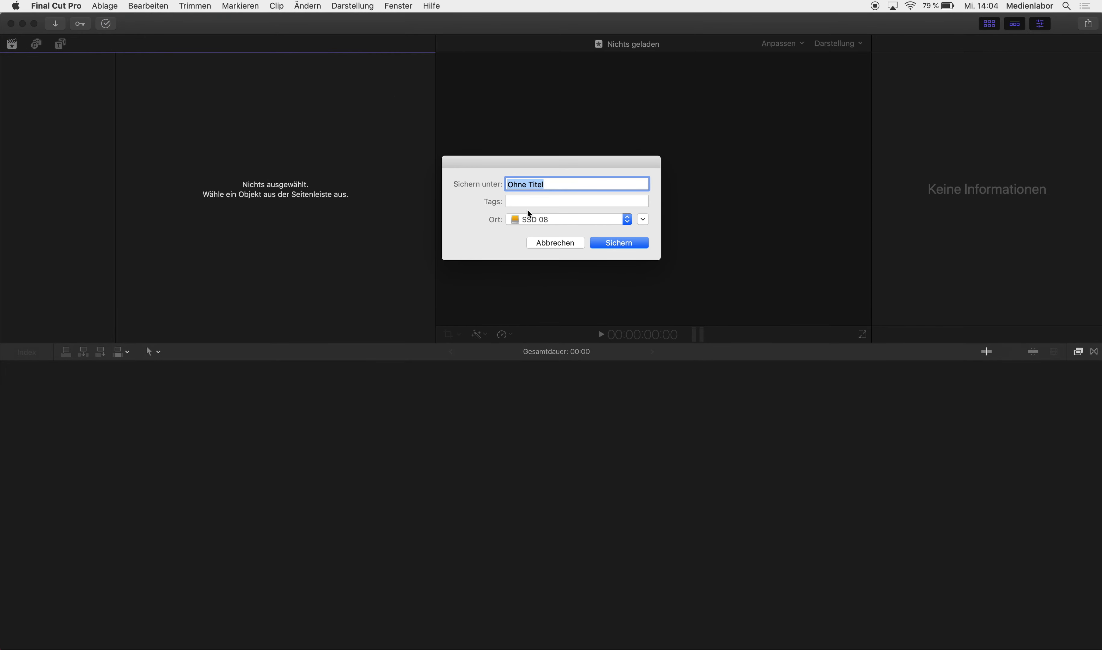
click(558, 218)
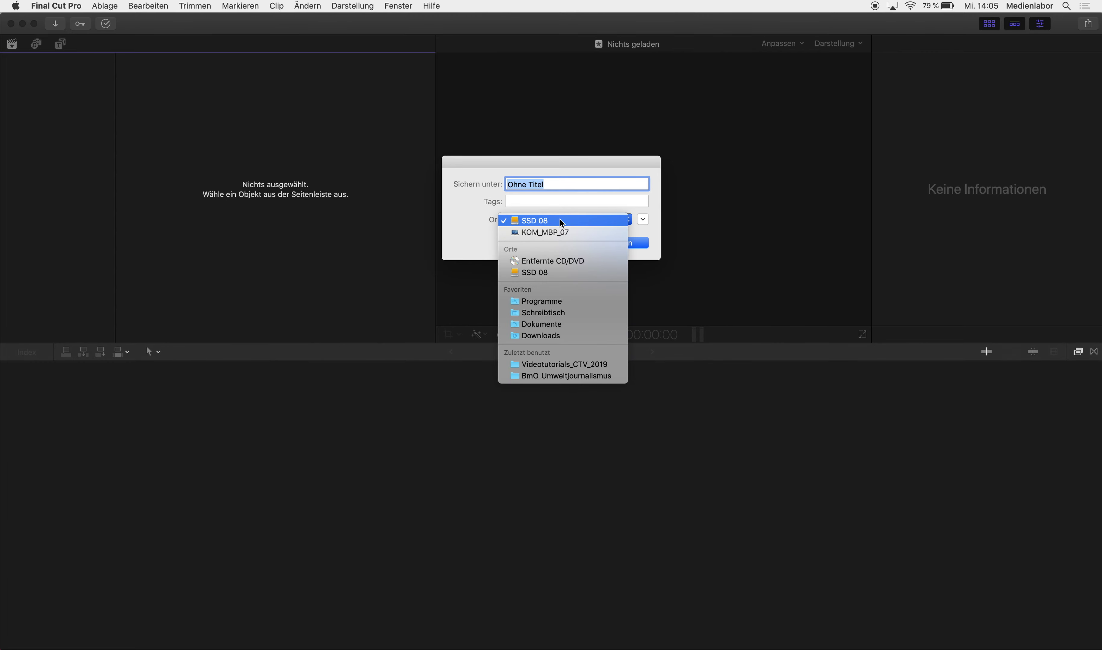
click(561, 220)
text(Beit)
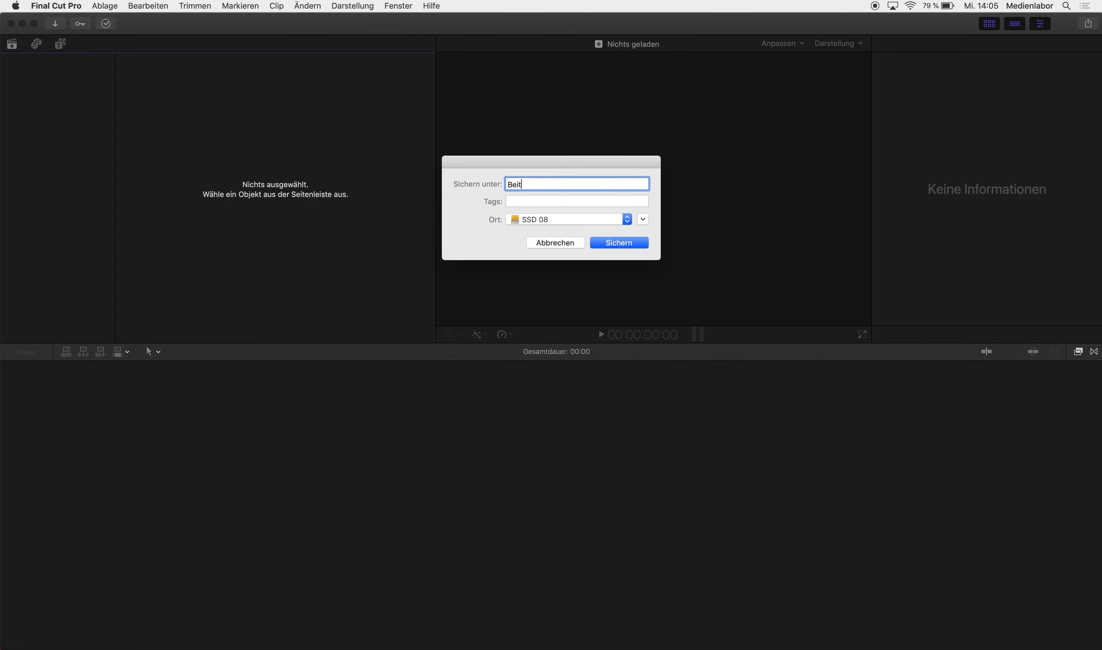
text(rag-Markenp)
text(ublishing)
key(Return)
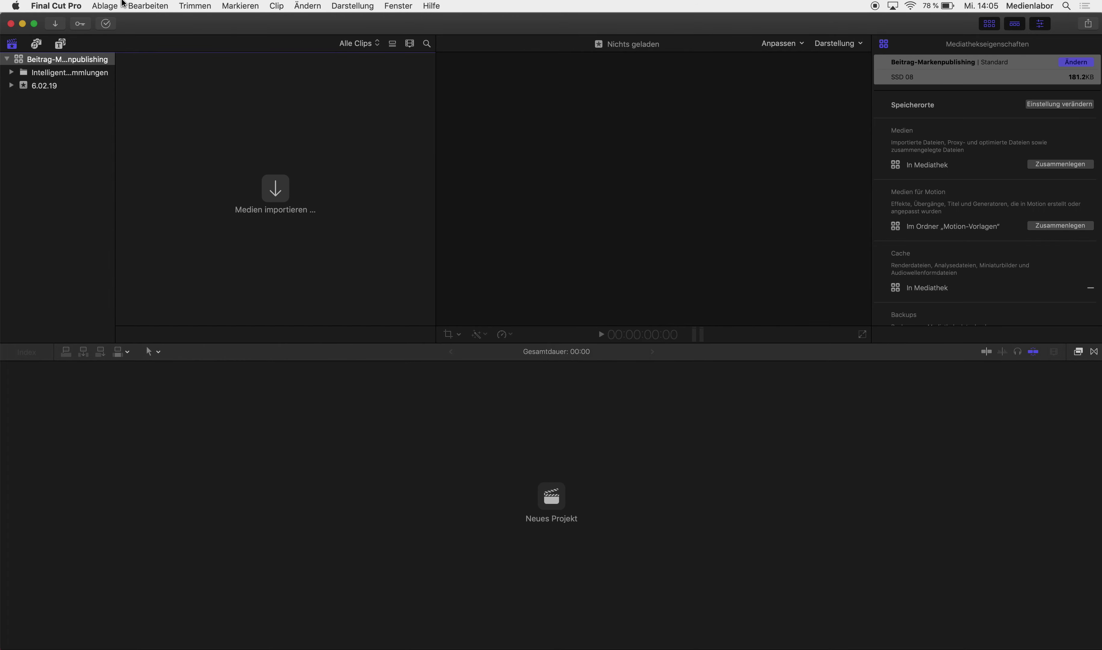
- Start a new project named 'Beitrag-Markenpublishing'
click(112, 5)
mouse_move(112, 19)
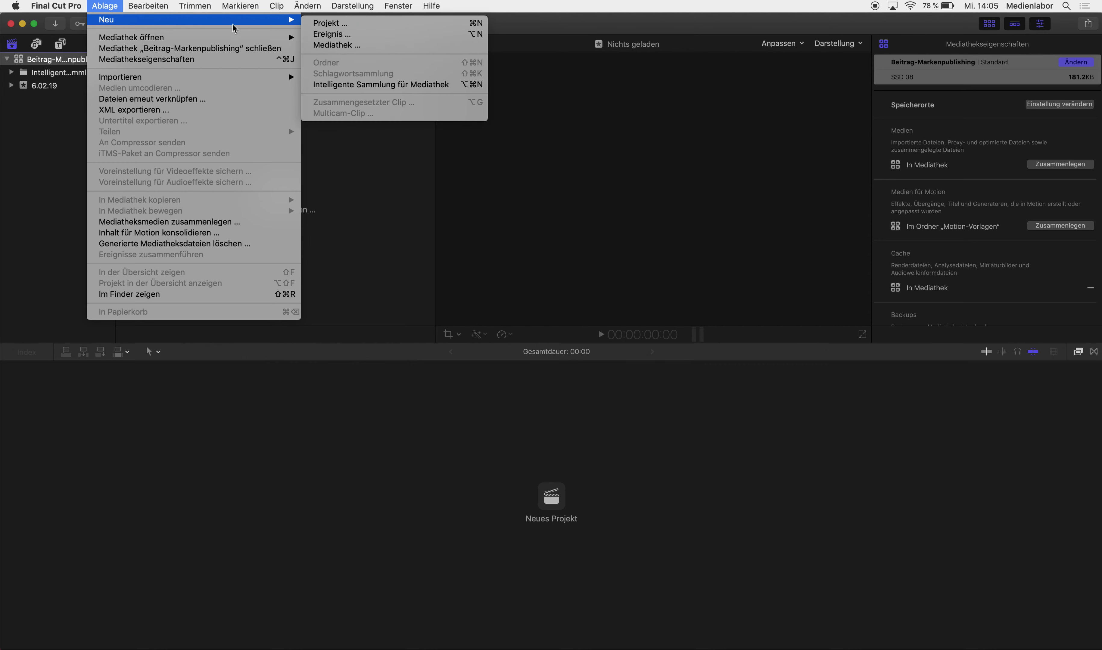
click(315, 24)
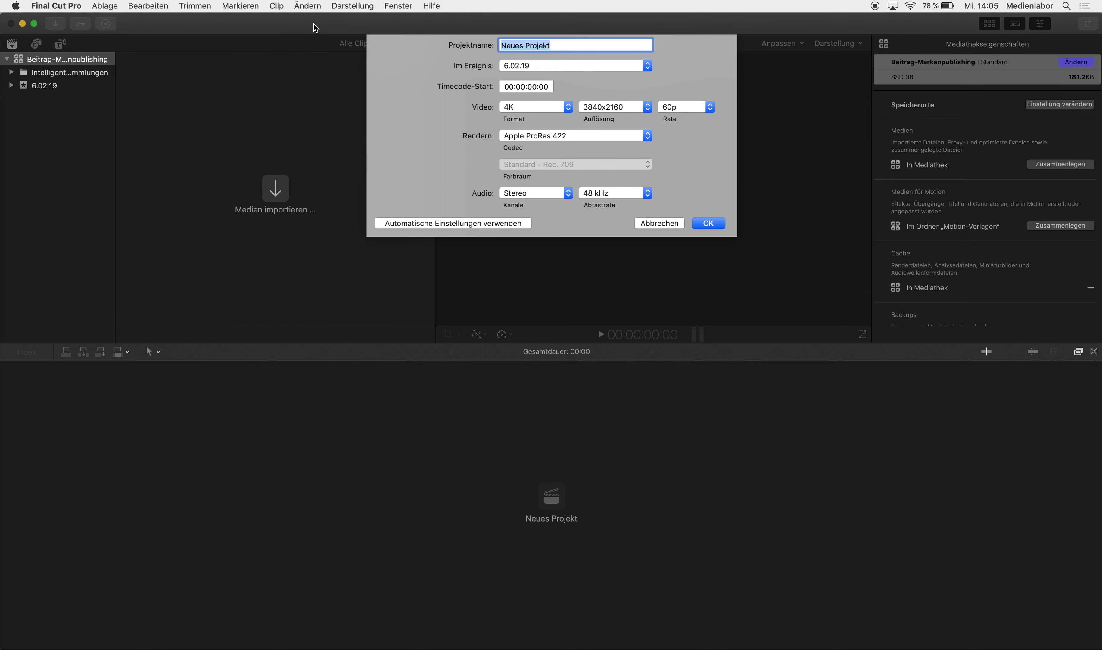
text(Beitrag-Ma)
text(rkenpublishing)
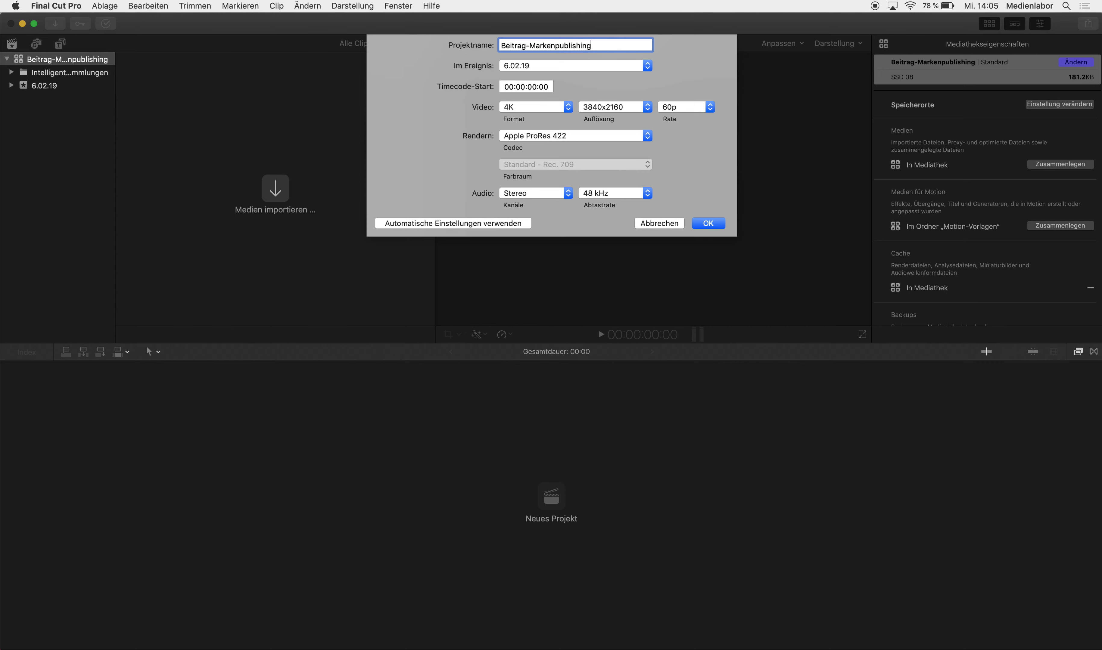
- Set the project video format to 1080p HD, 1920x1080, 60p
click(546, 111)
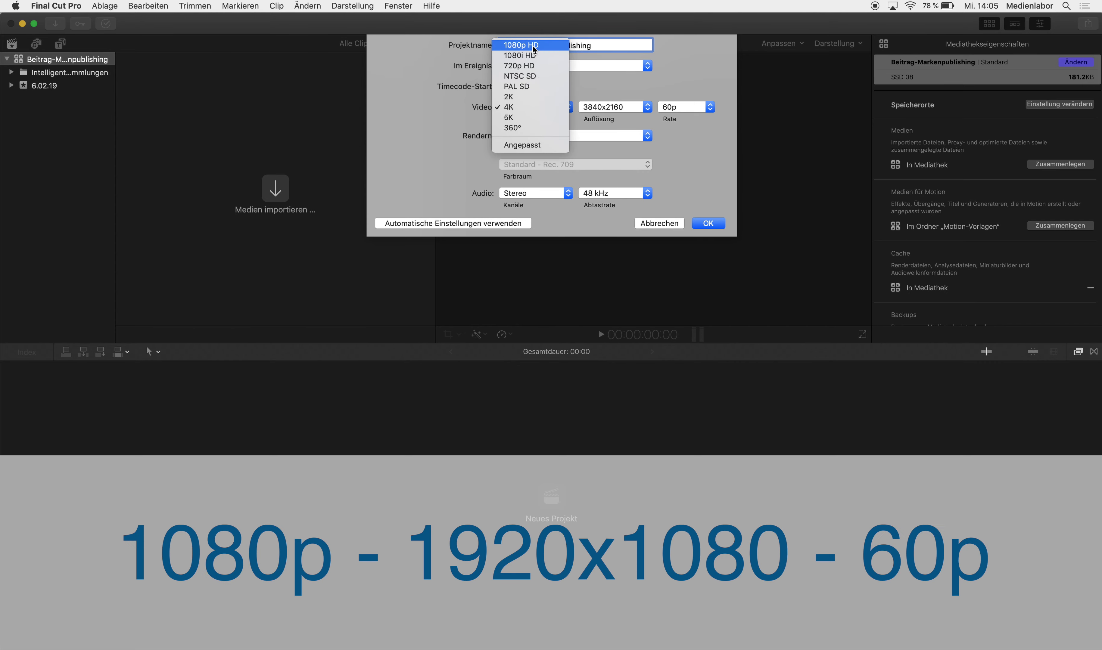
click(534, 47)
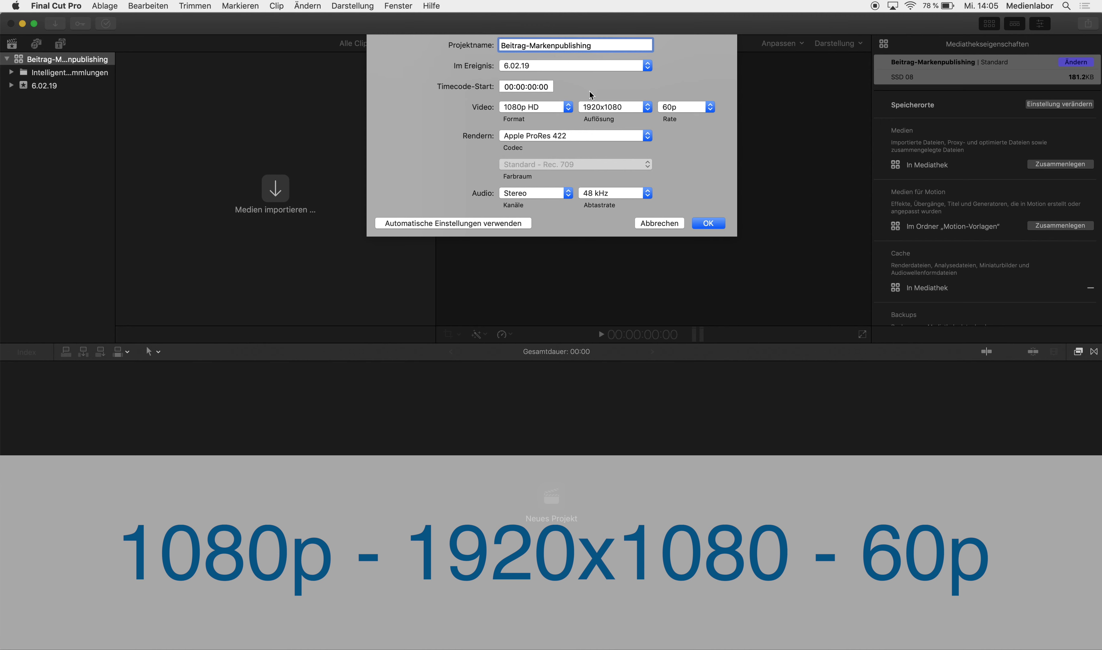
click(631, 108)
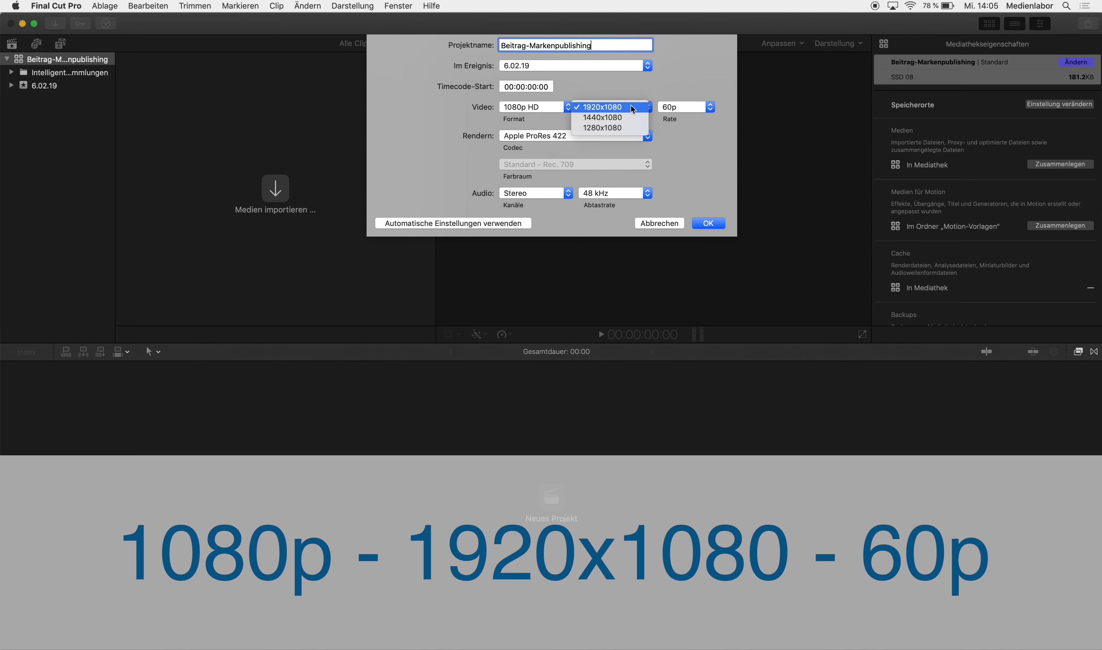
click(630, 106)
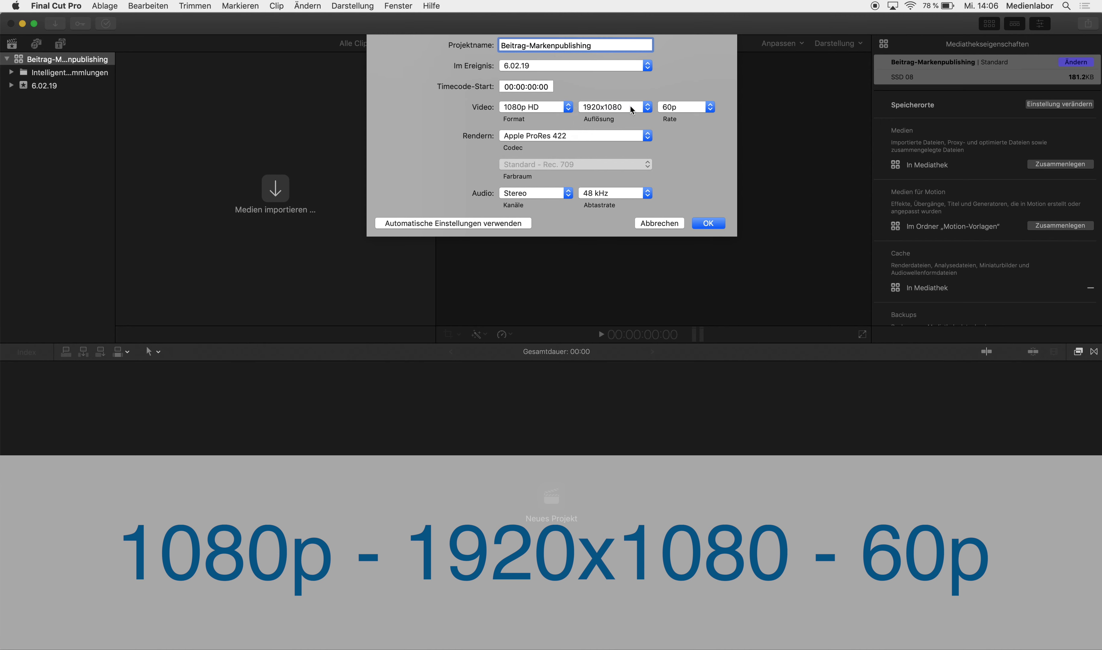
click(693, 110)
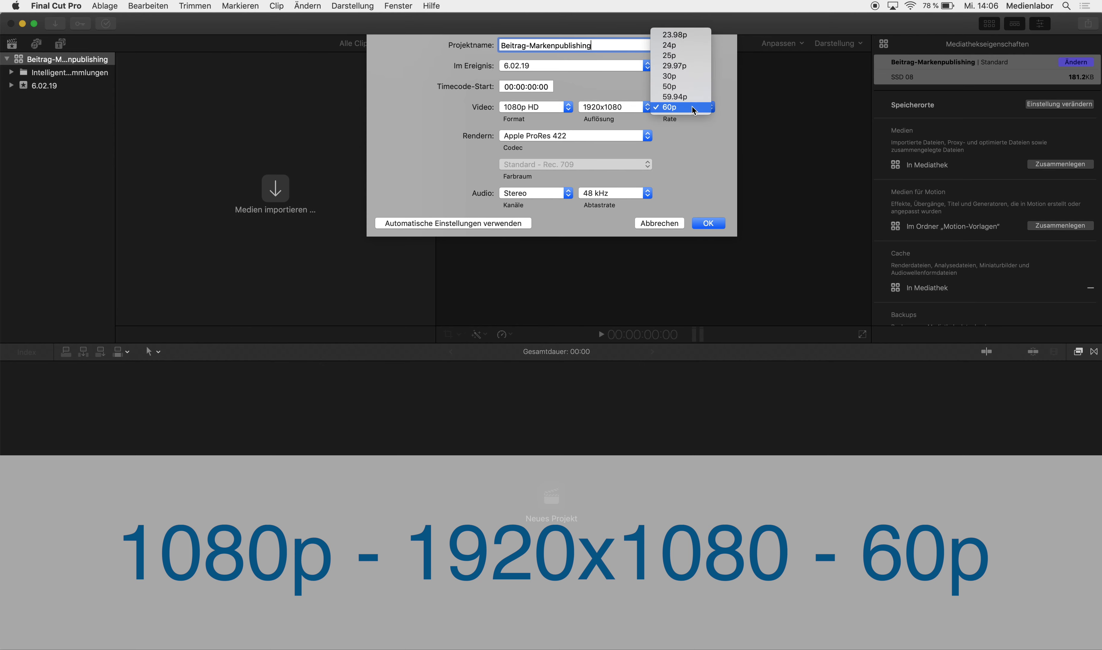
click(693, 107)
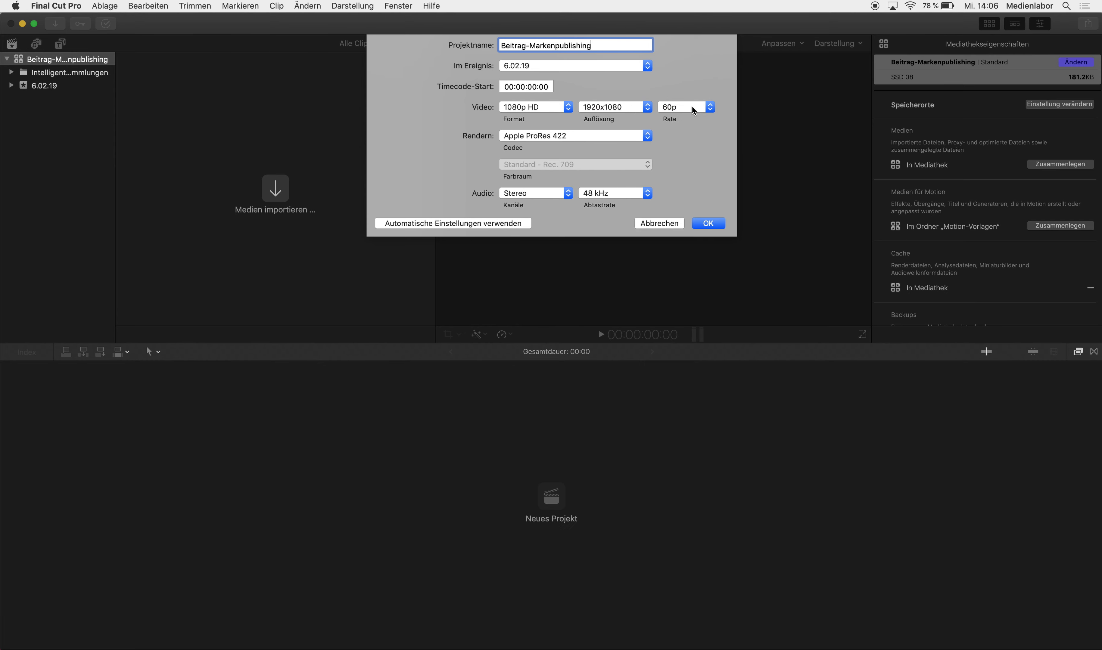
- Use Apple ProRes 422 rendering with Stereo 48 kHz audio and confirm the project
click(579, 139)
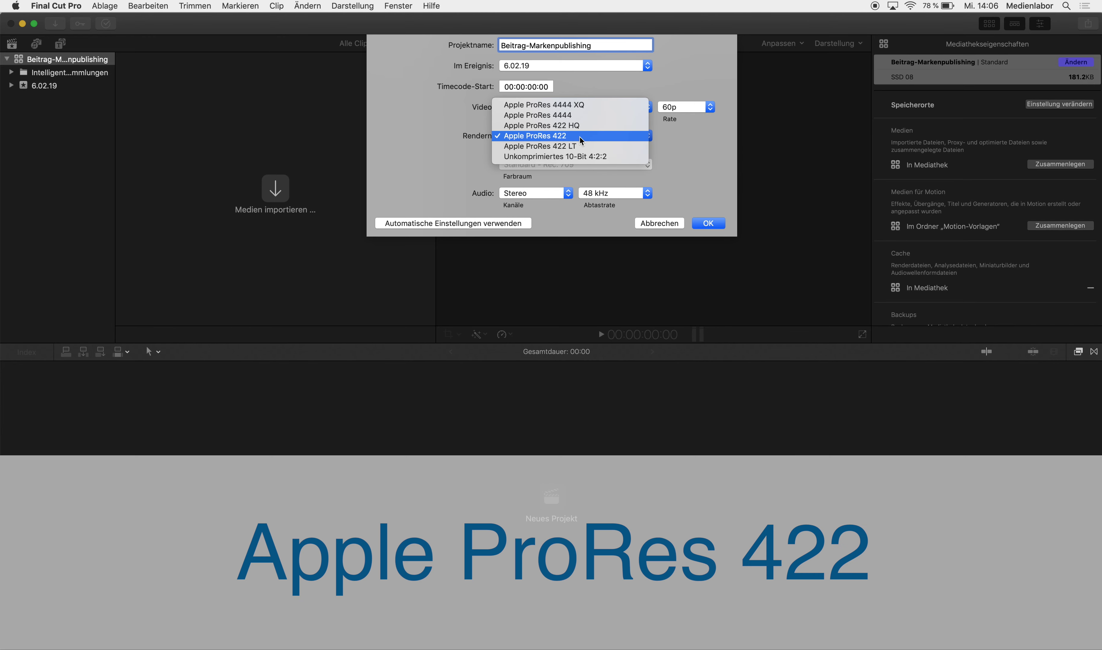
click(580, 137)
click(539, 191)
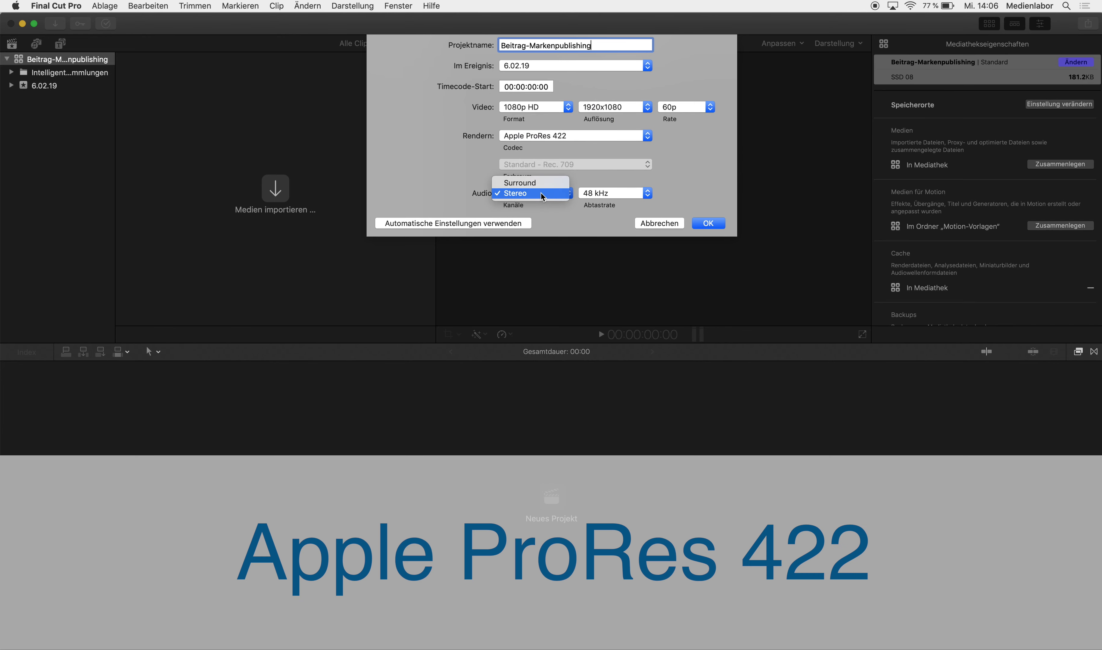
click(549, 193)
click(615, 194)
click(615, 194)
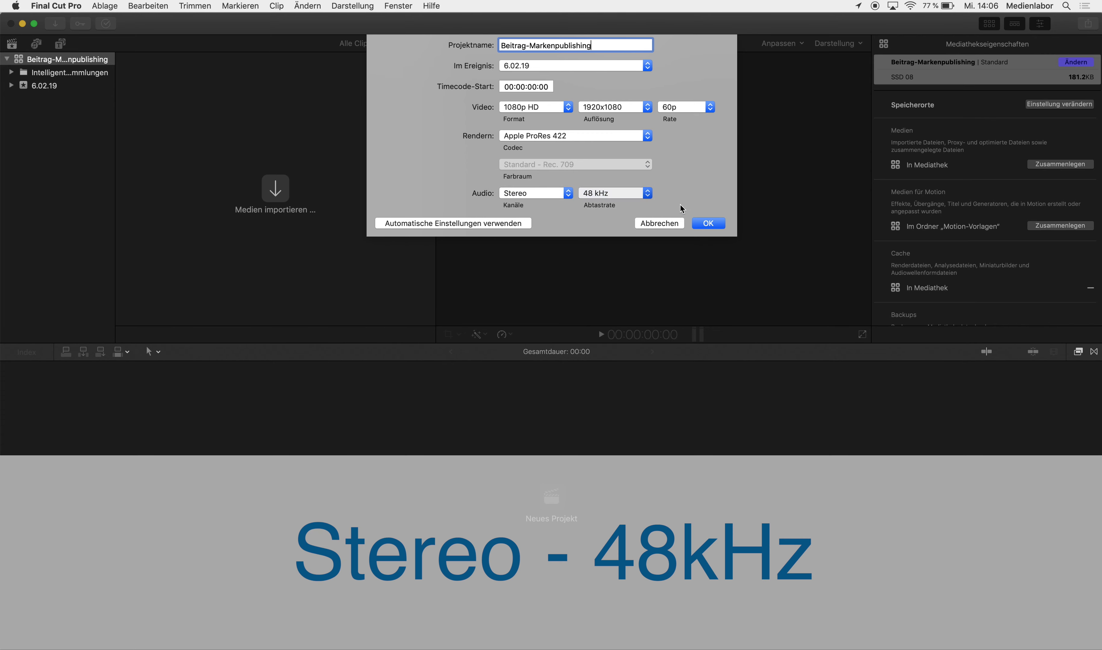
click(711, 222)
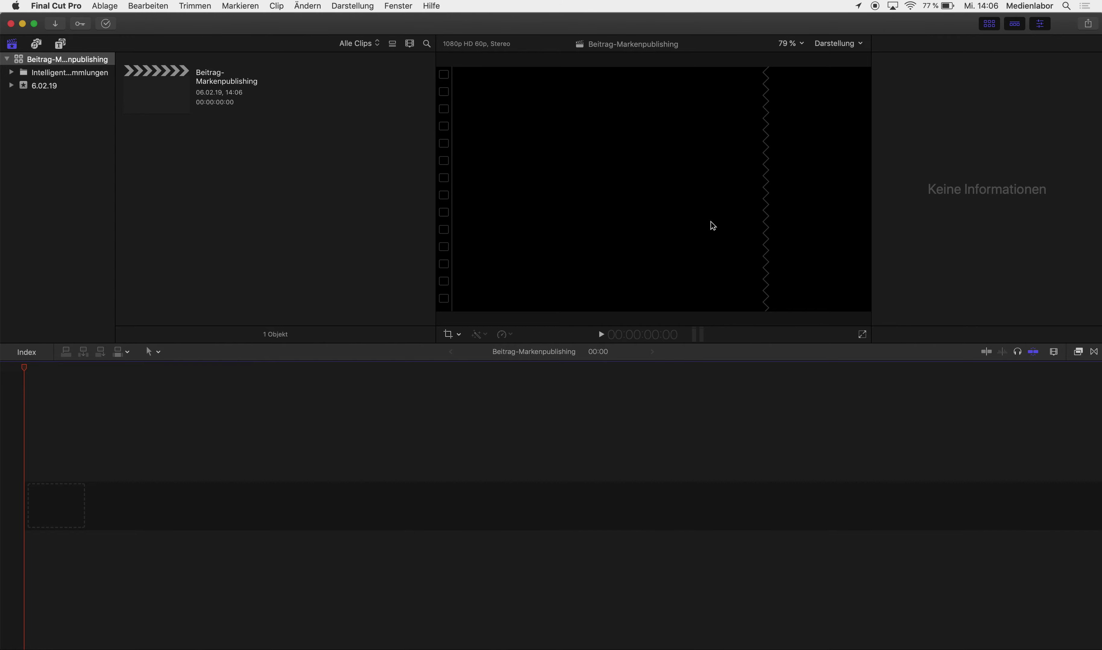
- Import all five clips, Clip0001–Clip0005, from SD-Karte 01 into event 6.02.19
key(super+i)
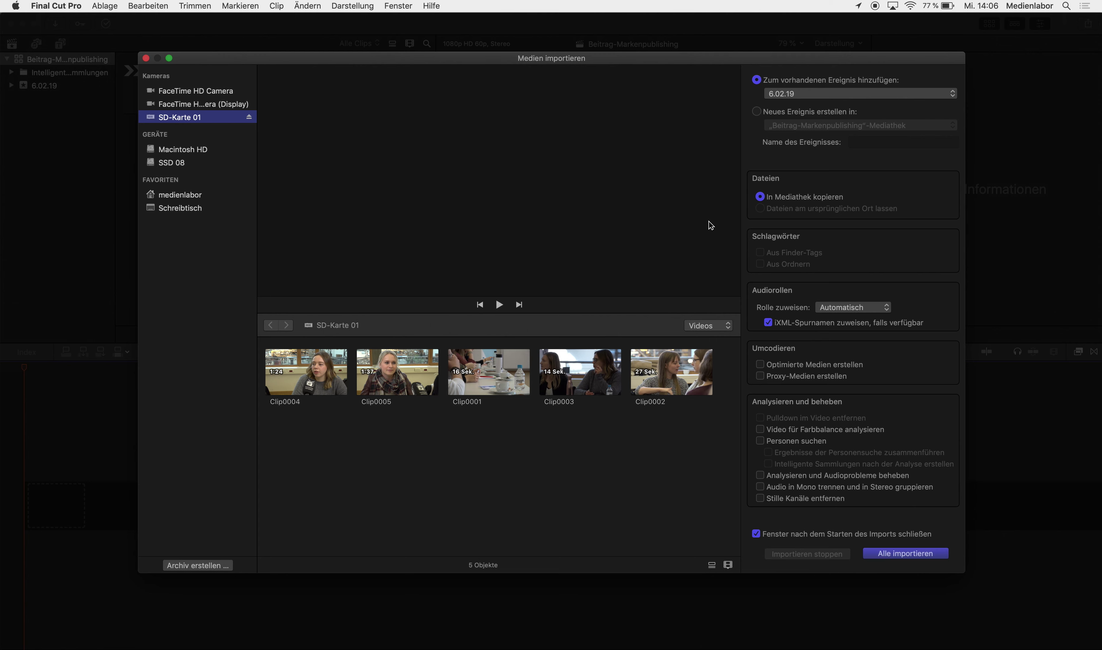
click(320, 381)
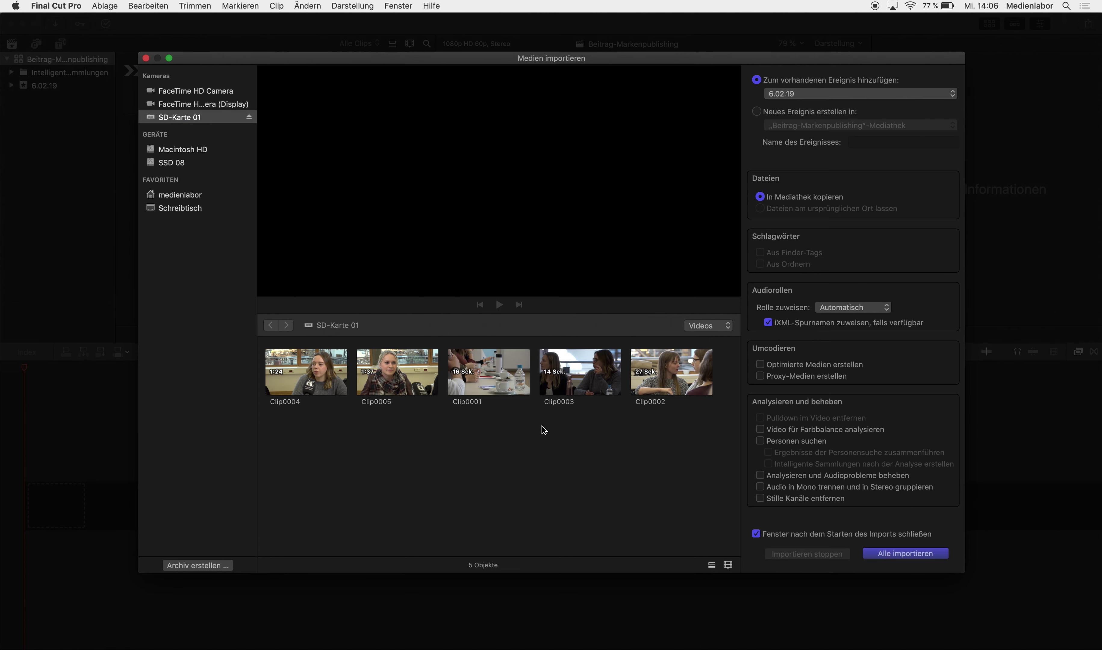
click(333, 377)
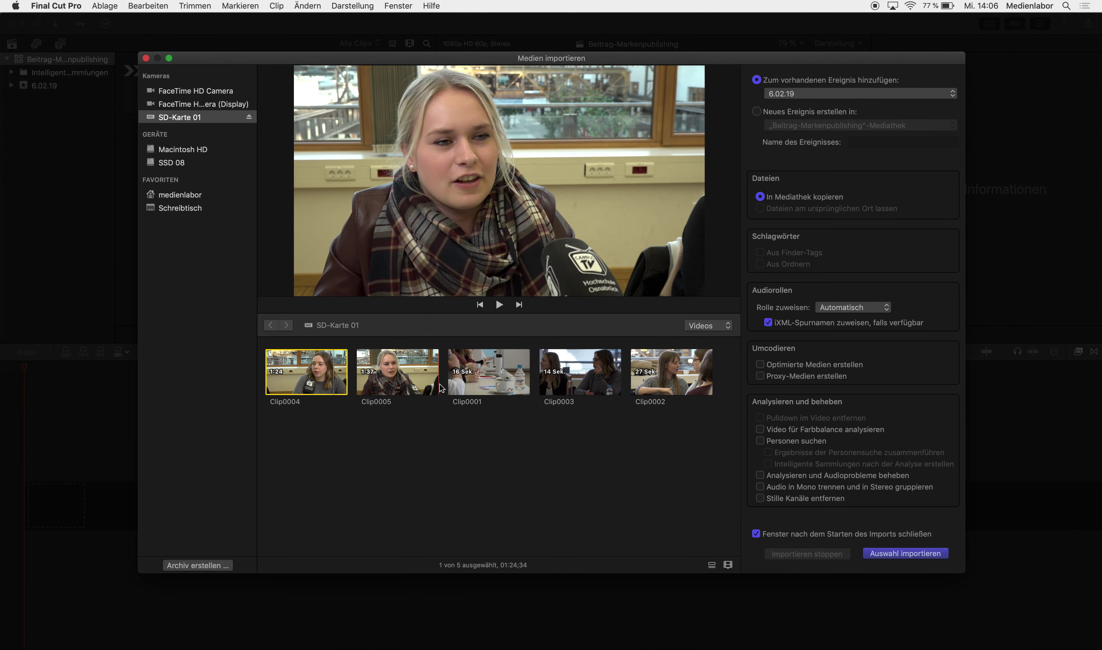
shift+click(492, 388)
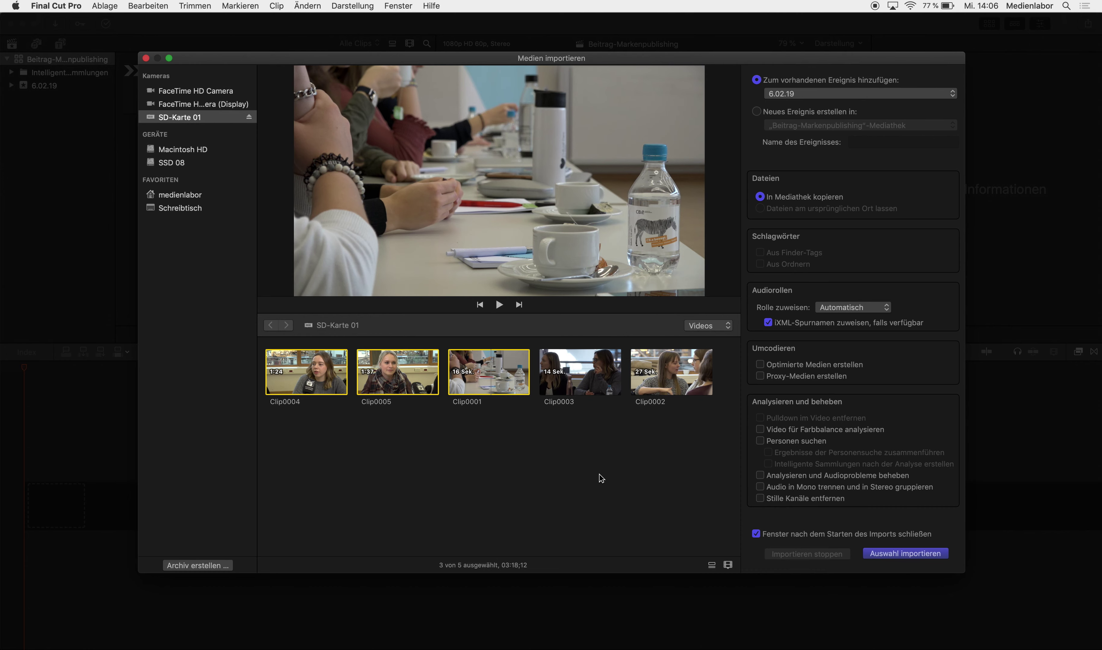
key(super+a)
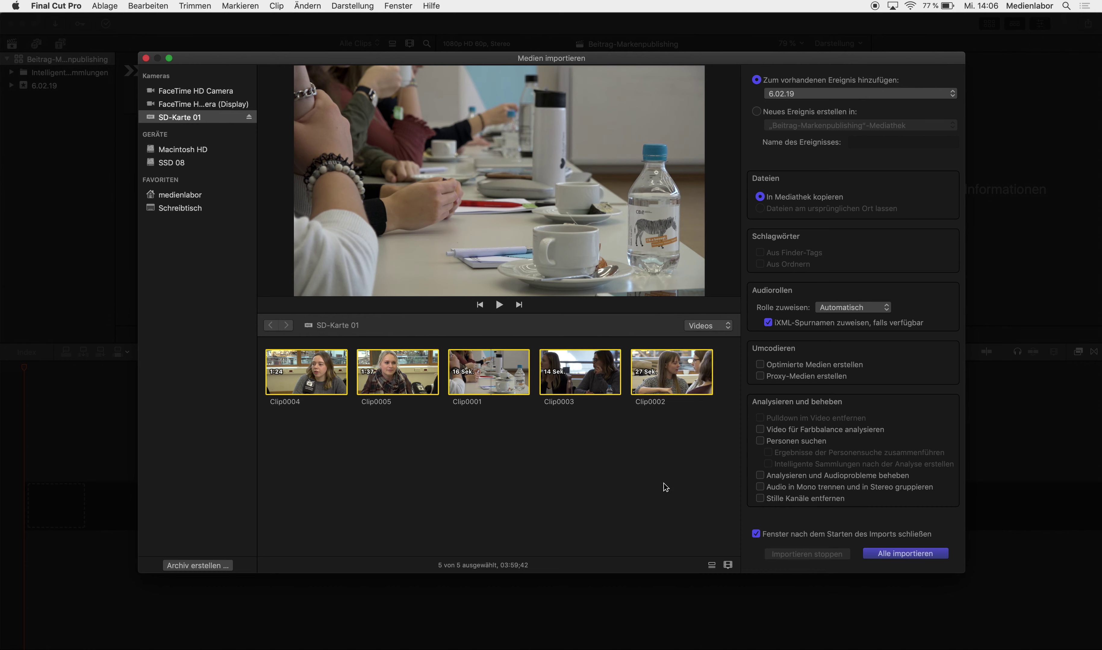
click(878, 553)
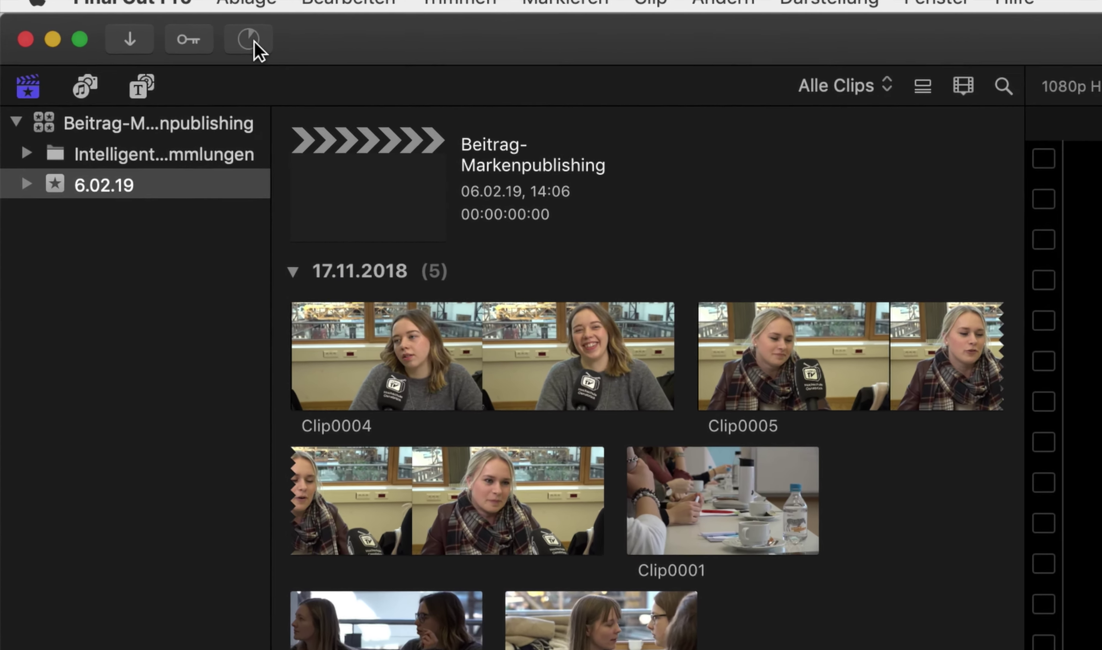
- Check the background import progress, then eject SD-Karte 01 from the import window
click(132, 27)
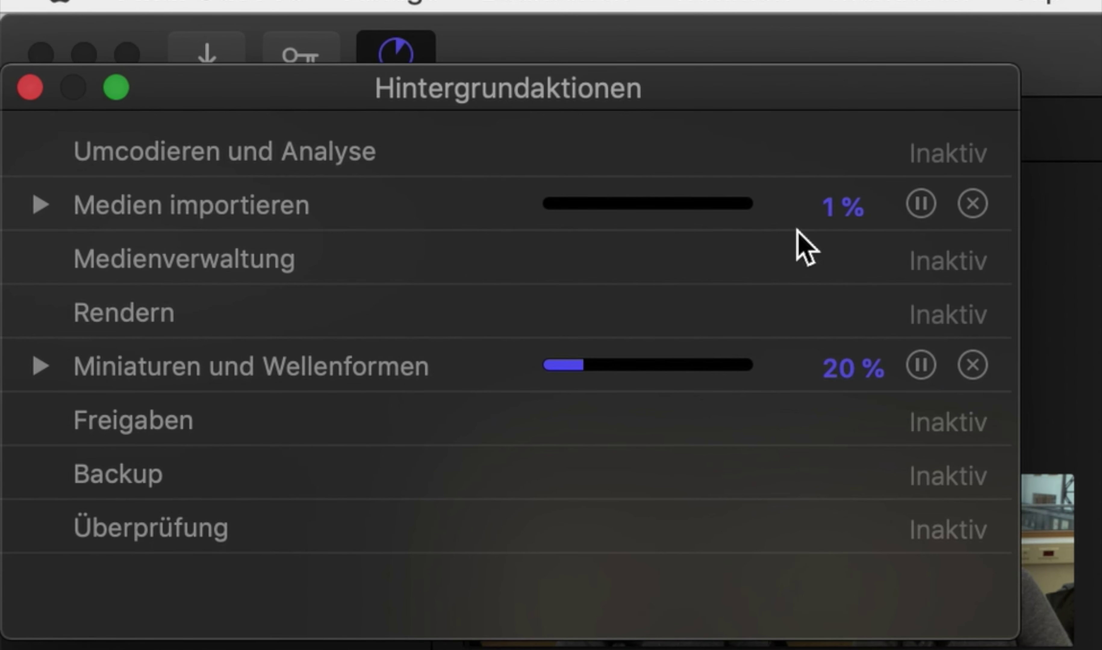
key(super+9)
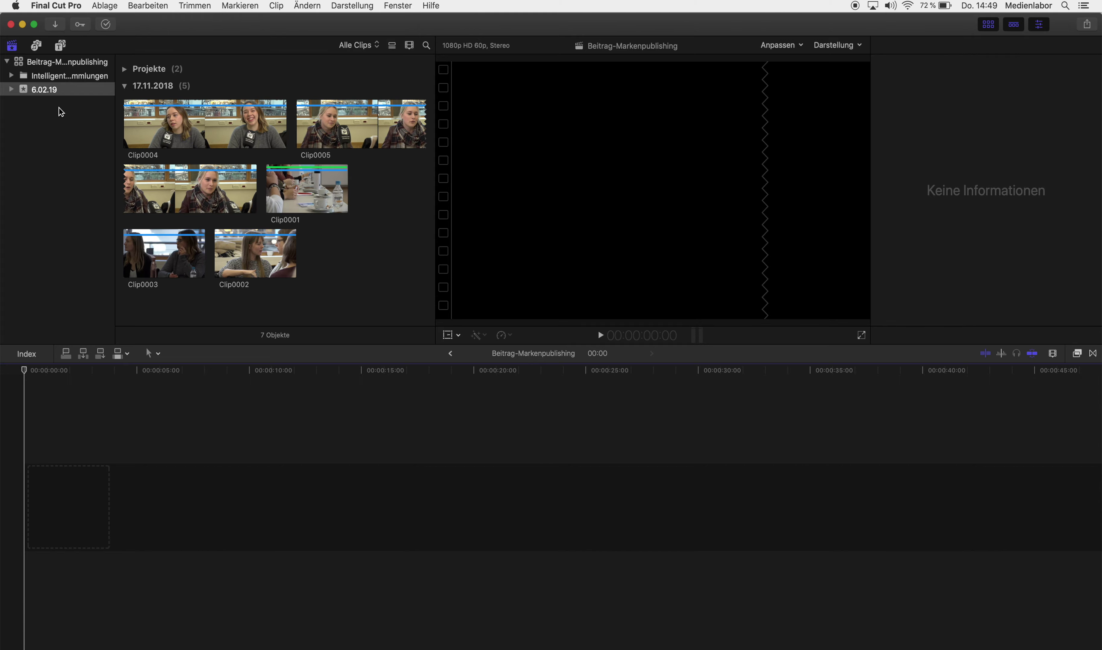
click(104, 5)
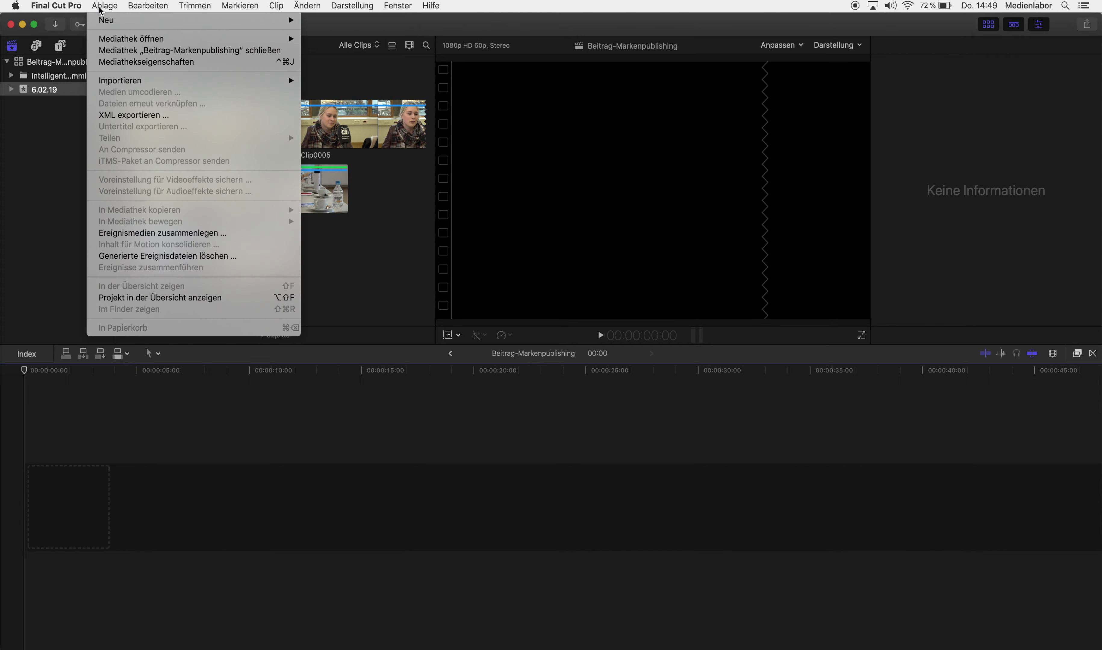
click(315, 80)
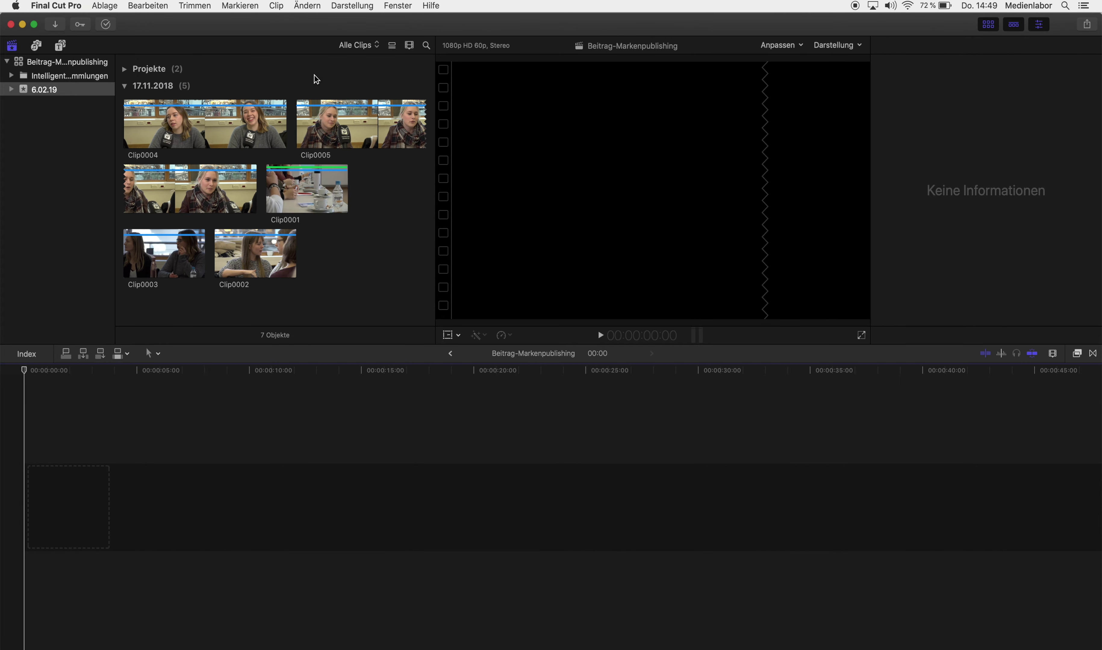
click(249, 110)
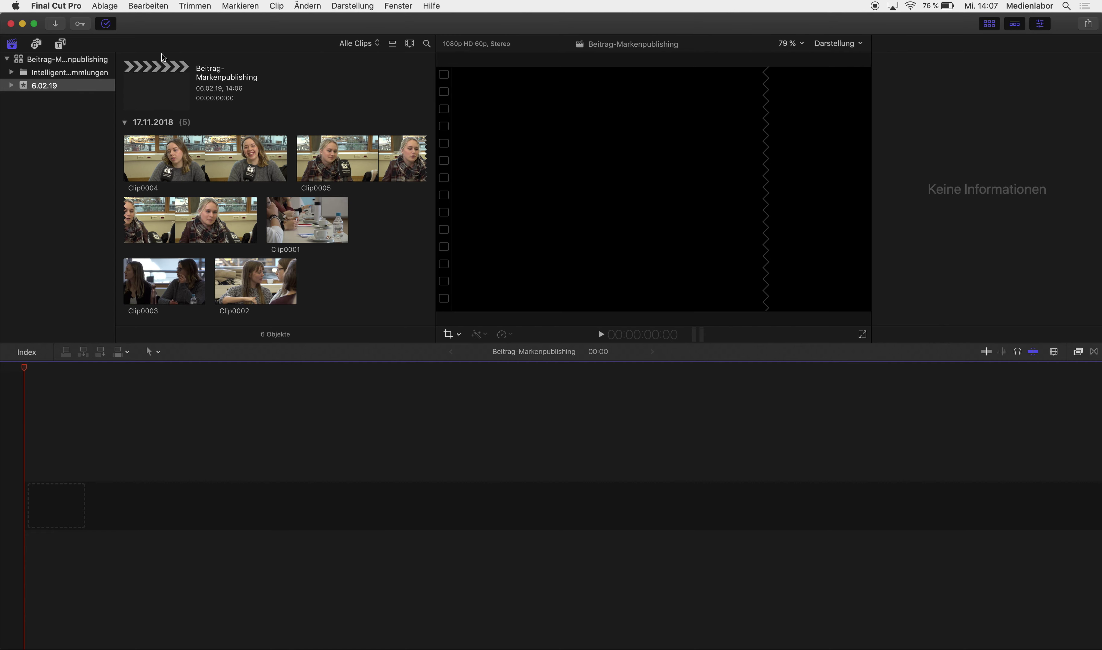
- Create events Interviews, Schnittbilder and Spezielles, then select Clip0004 in event 6.02.19
click(112, 6)
mouse_move(132, 20)
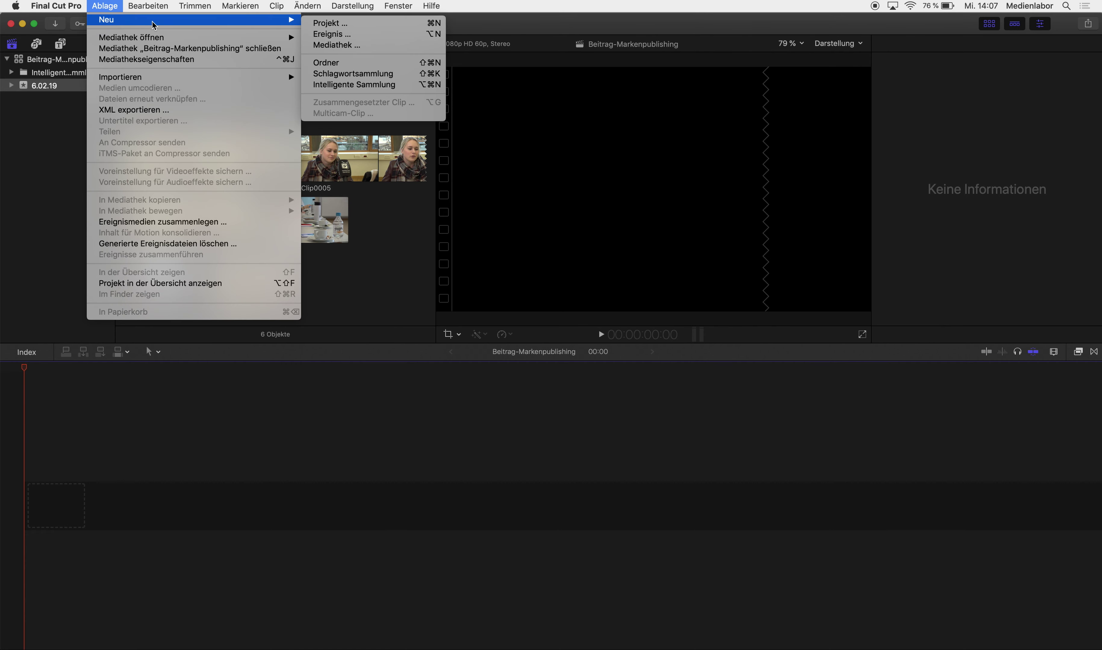
click(330, 34)
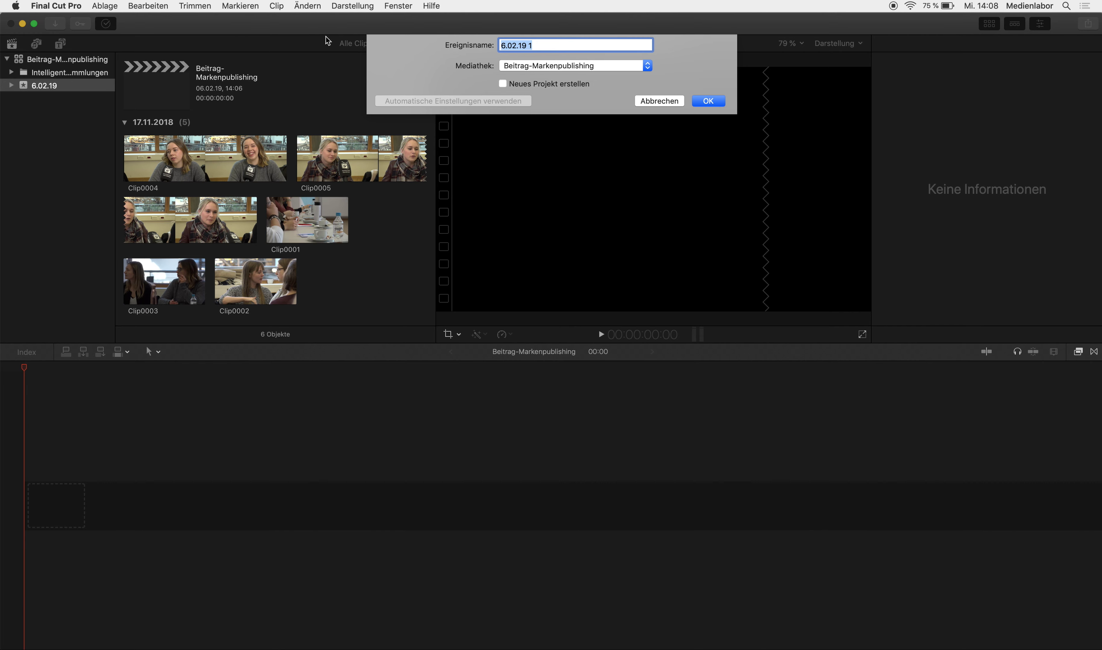
text(Inte)
text(rviews)
key(Return)
key(alt+n)
text(S)
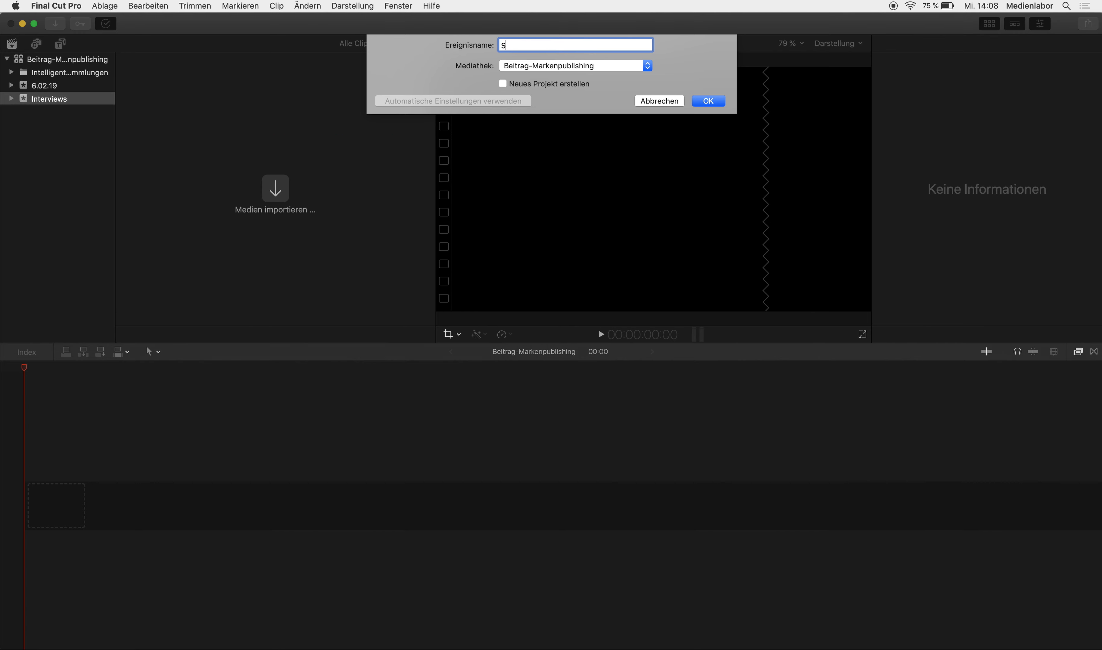
text(chnittbilde)
text(r)
key(Return)
key(alt+n)
text(Spezielles)
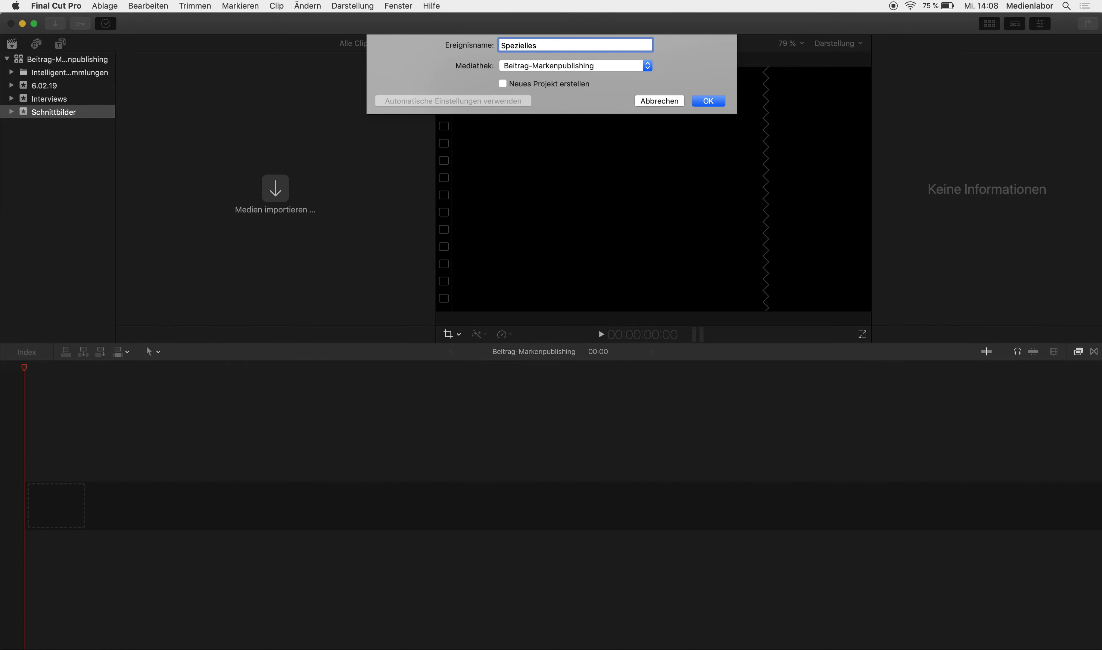
key(Return)
click(62, 85)
click(245, 159)
- Move Clip0004 and Clip0005 into the Interviews event and play back Clip0004
shift+click(189, 219)
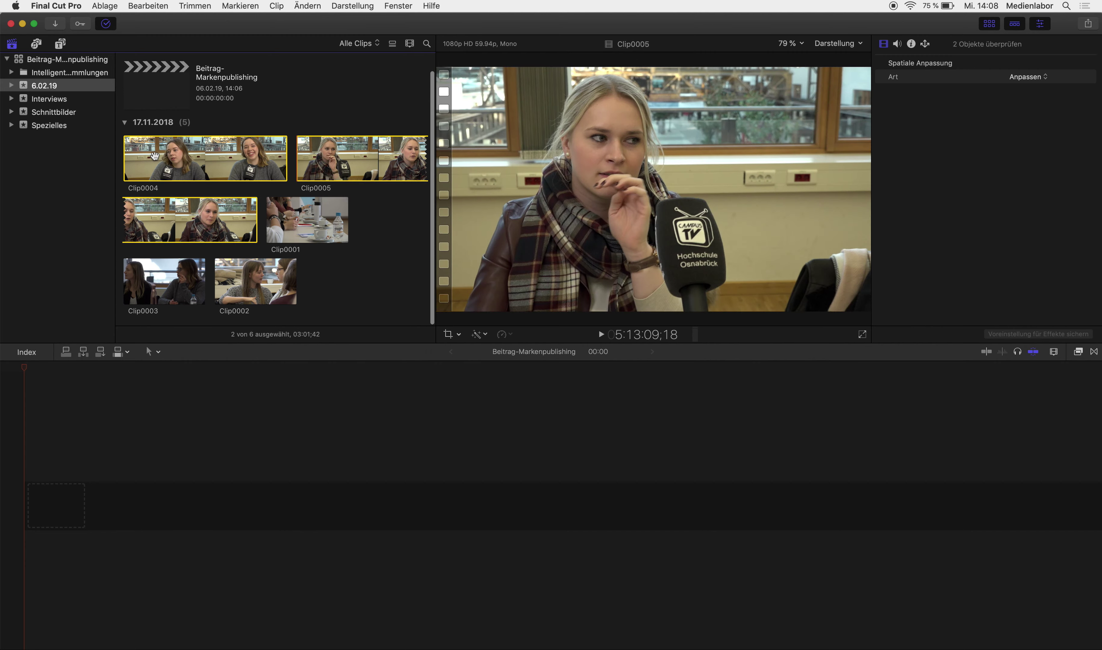
drag(189, 220, 71, 113)
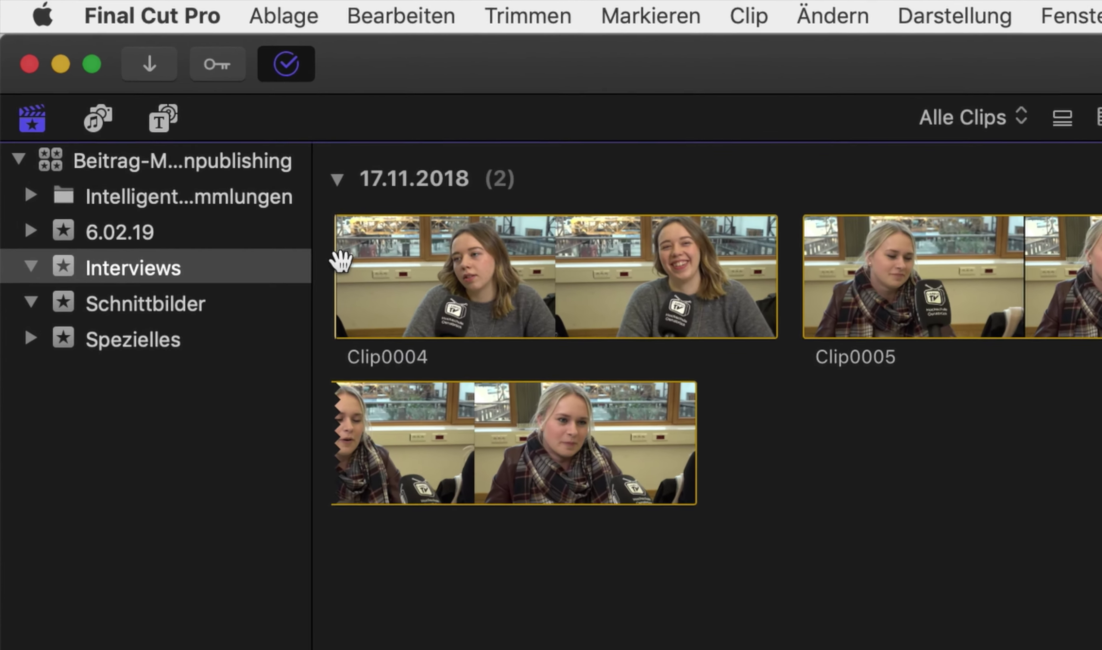
click(212, 159)
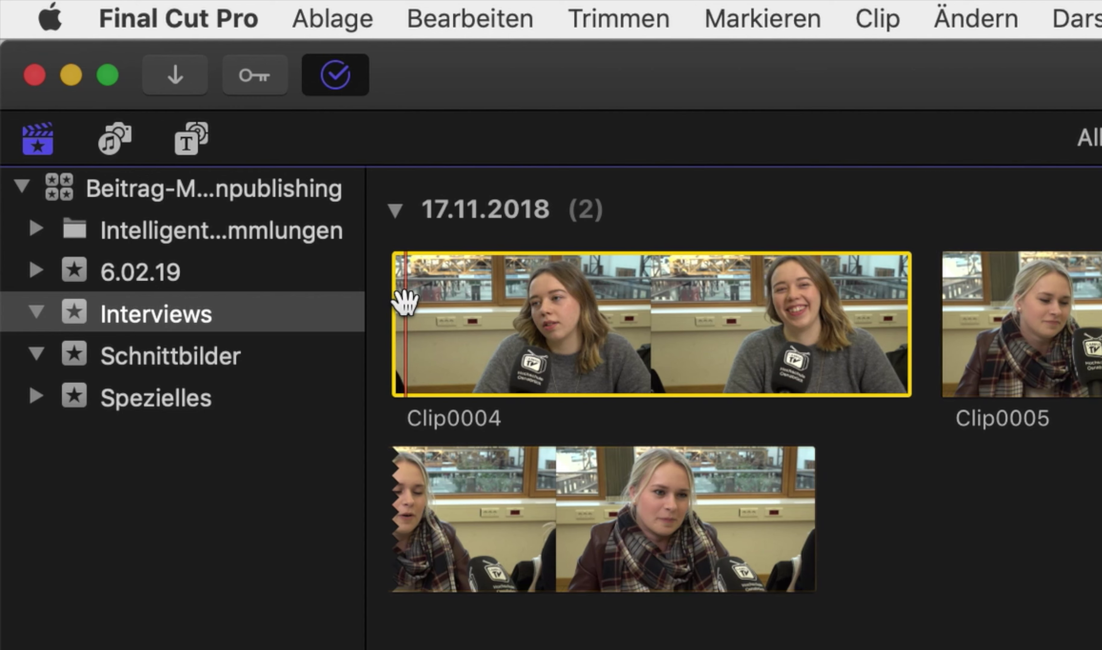
key(space)
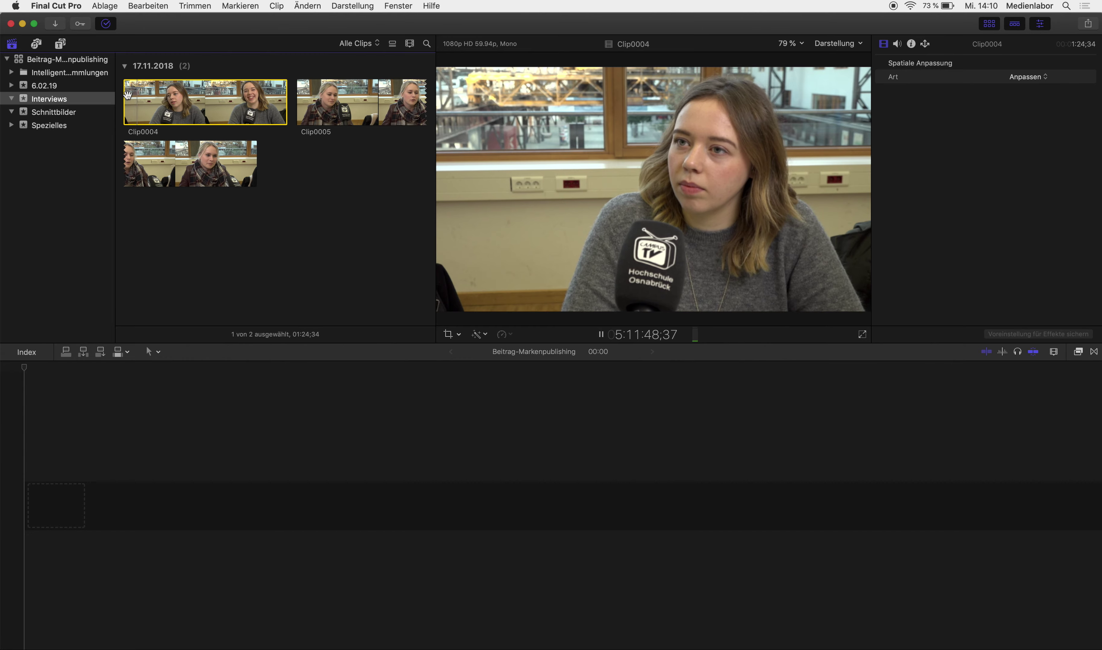
key(space)
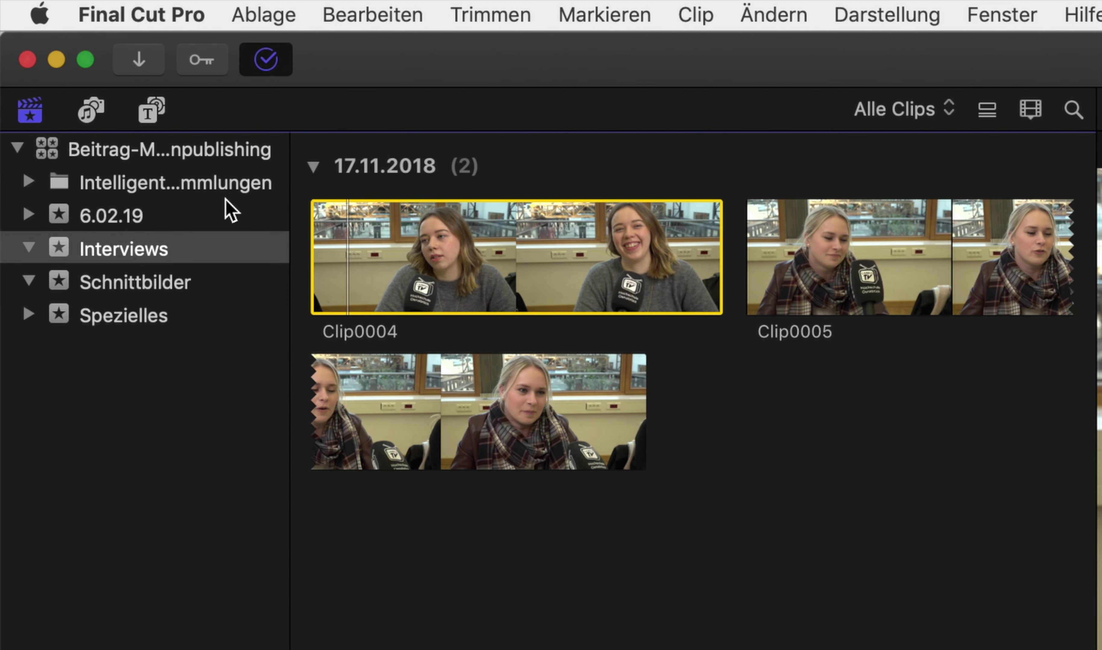
- Rate Clip0004 in the Interviews event as a favourite
click(29, 181)
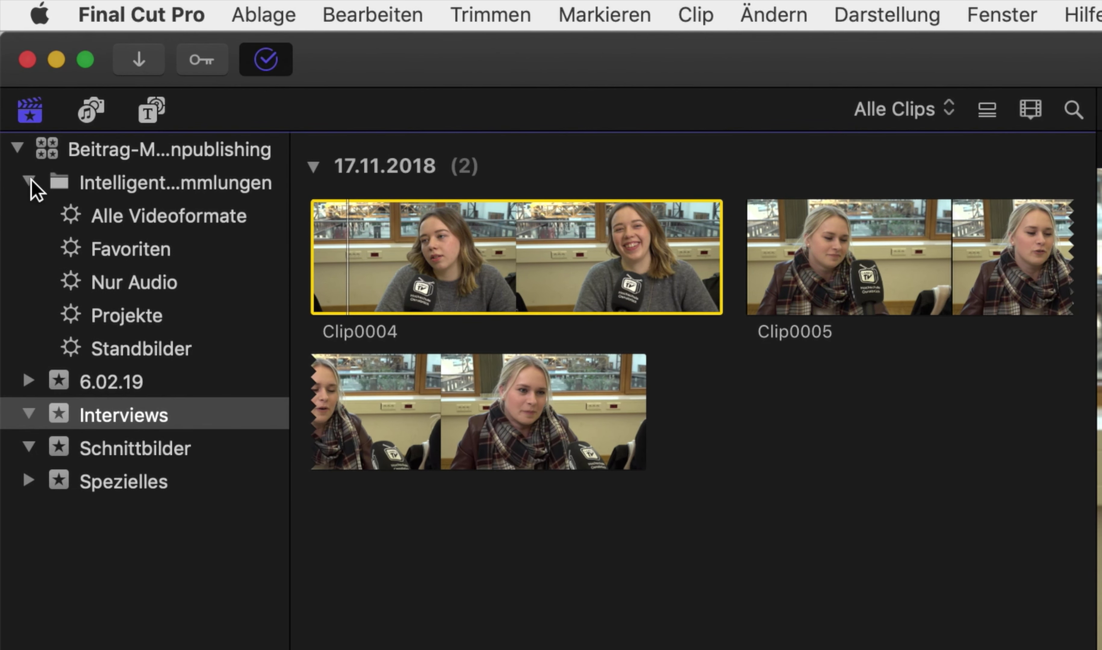
click(117, 252)
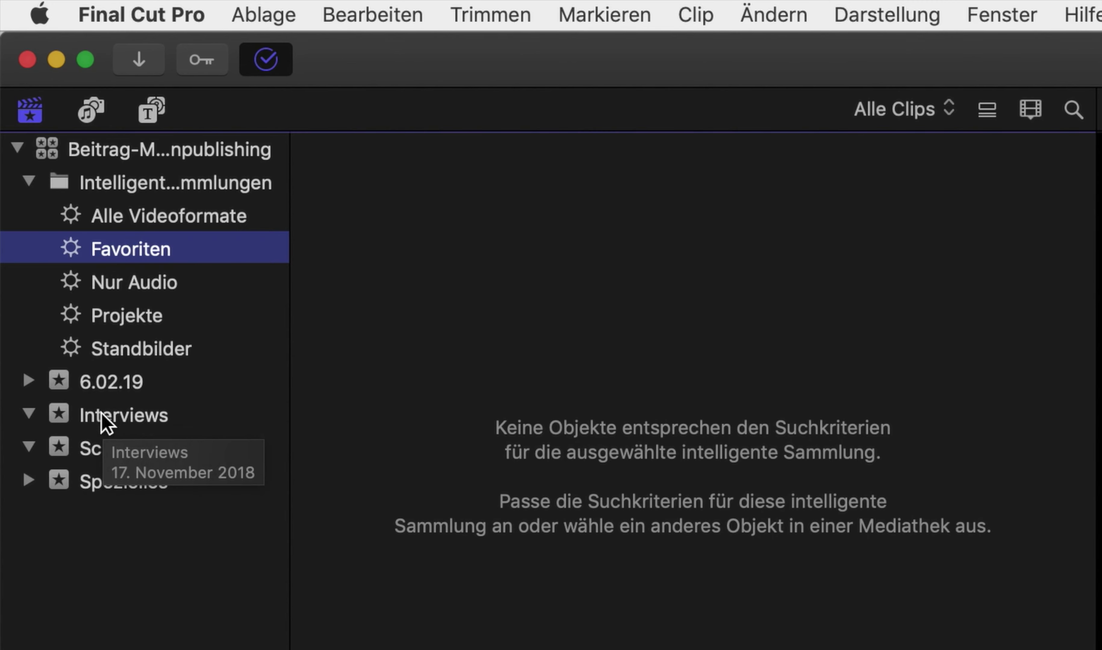
click(106, 423)
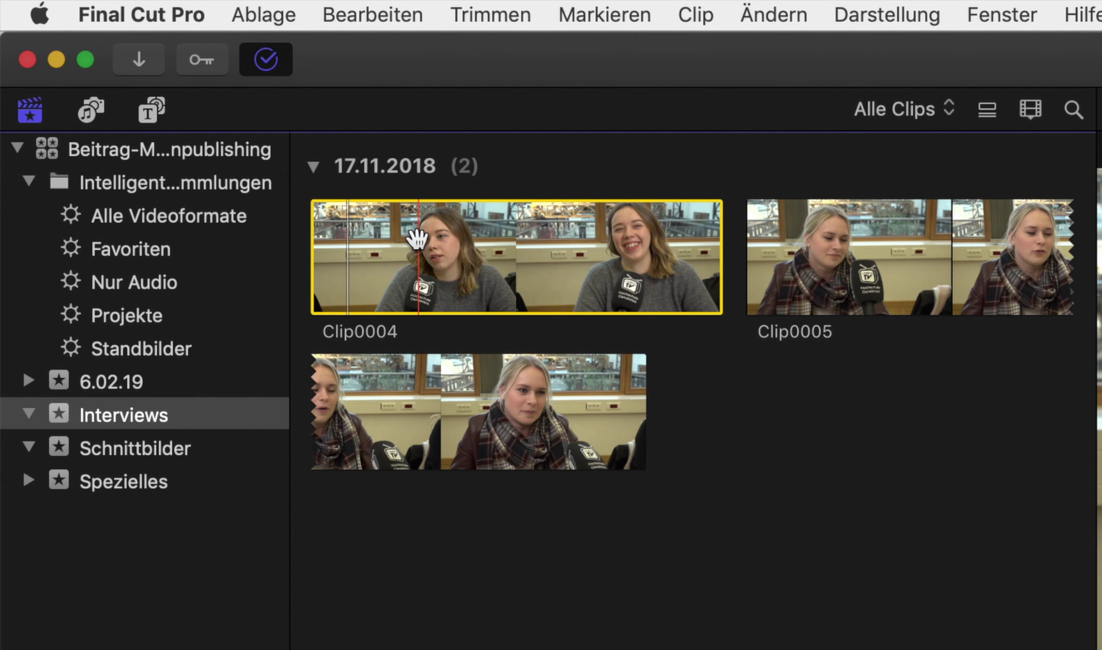
key(f)
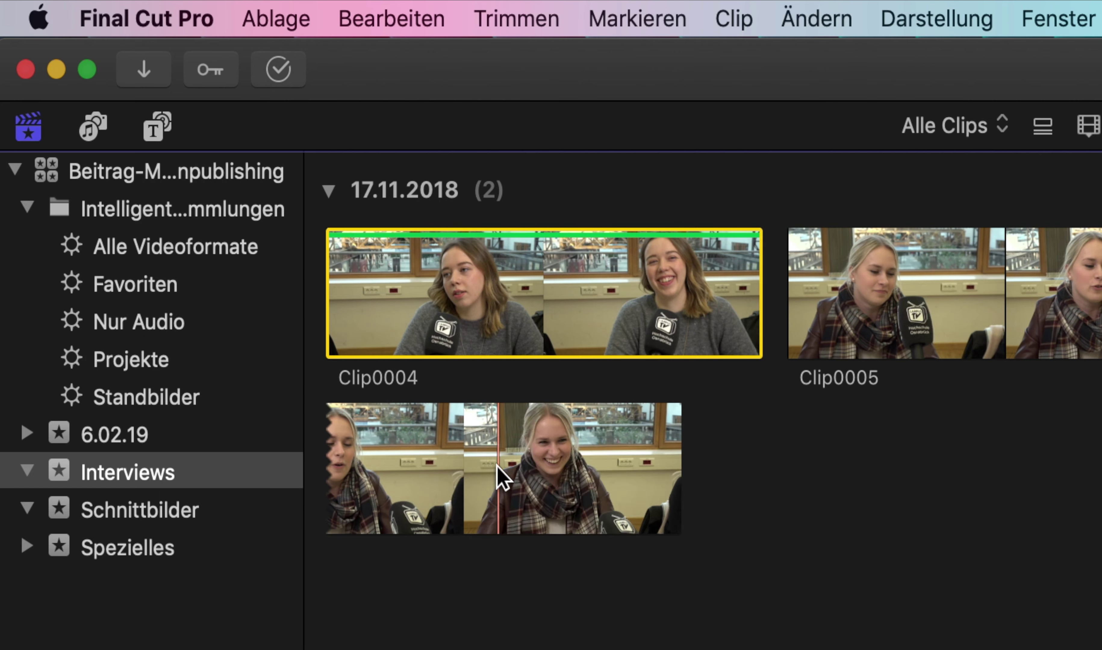
- Mark an in/out range on Clip0005 and check it in the Favoriten collection
click(500, 477)
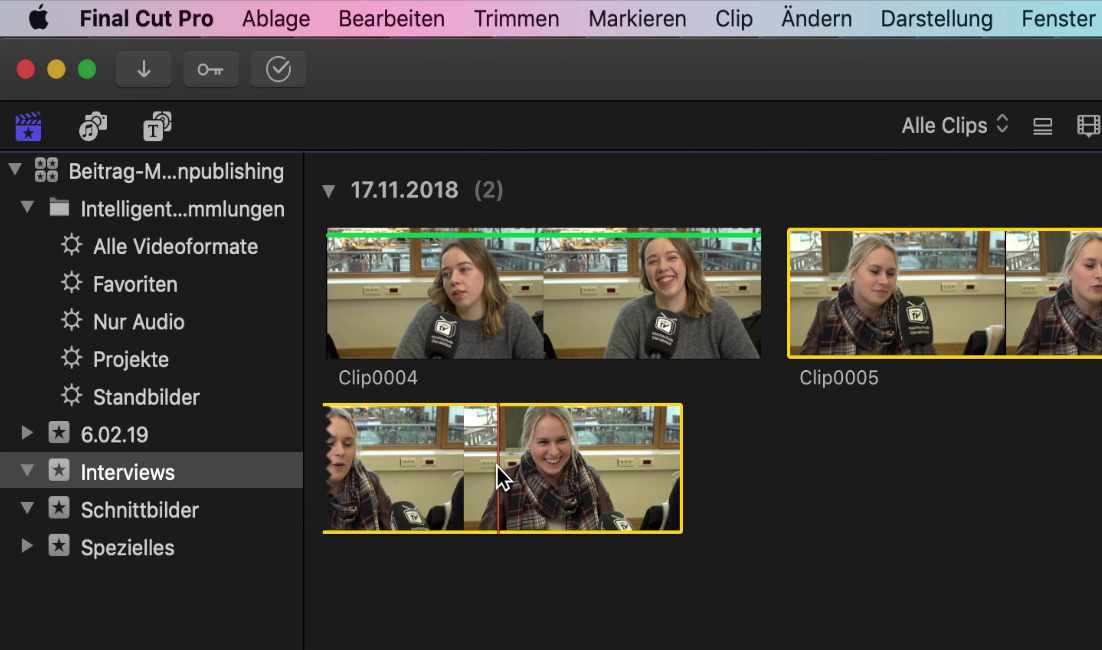
key(i)
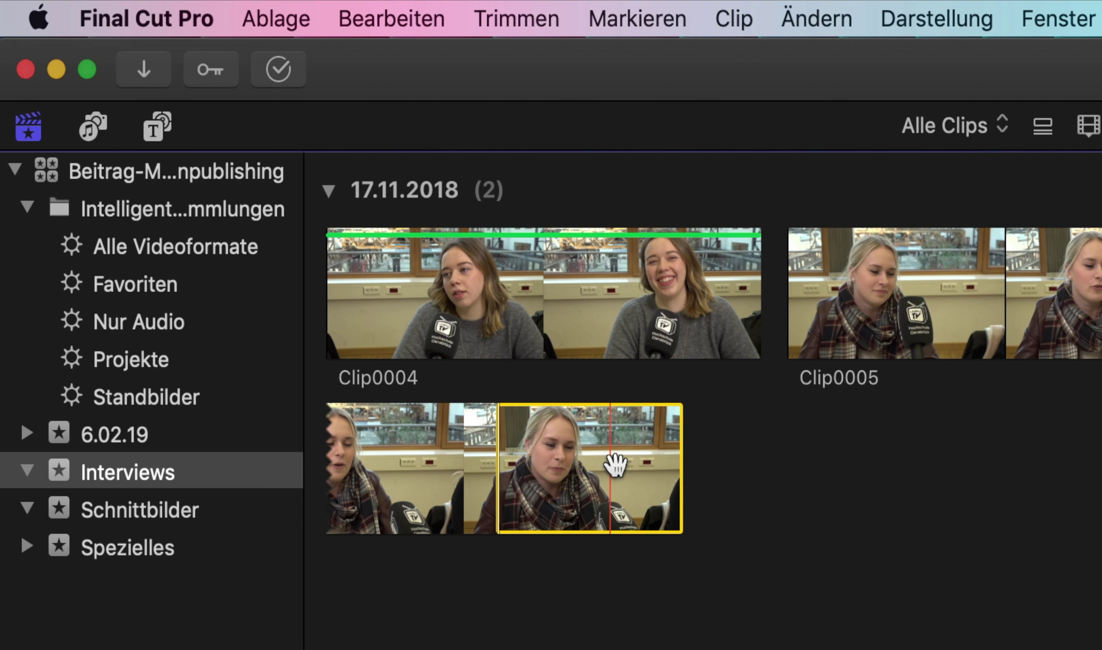
key(o)
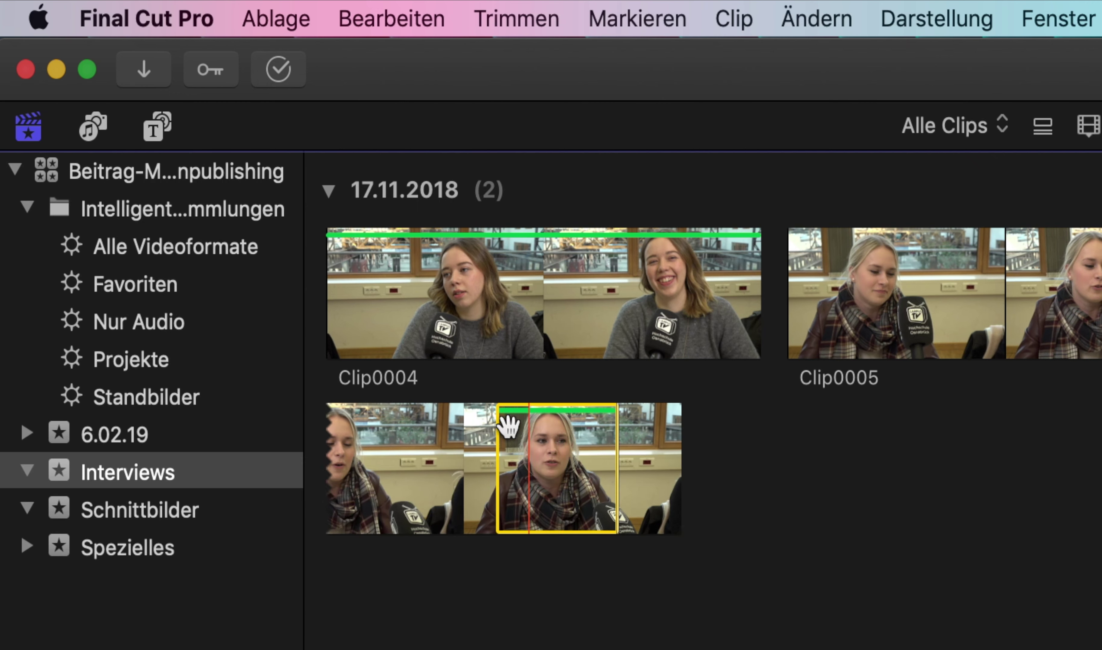
click(189, 290)
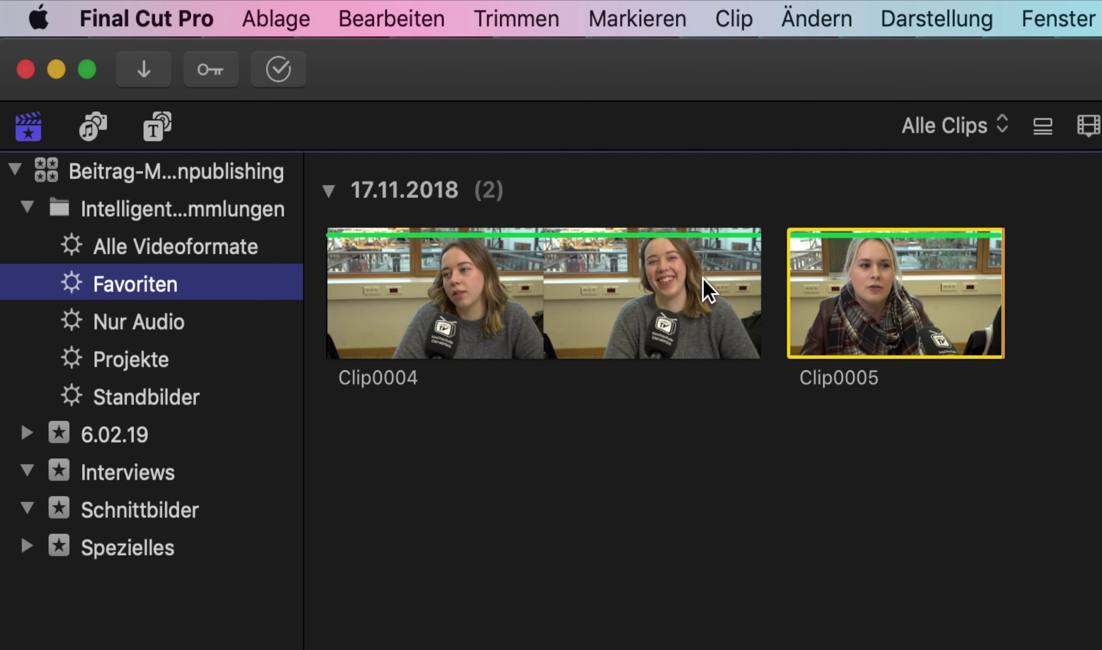
click(808, 275)
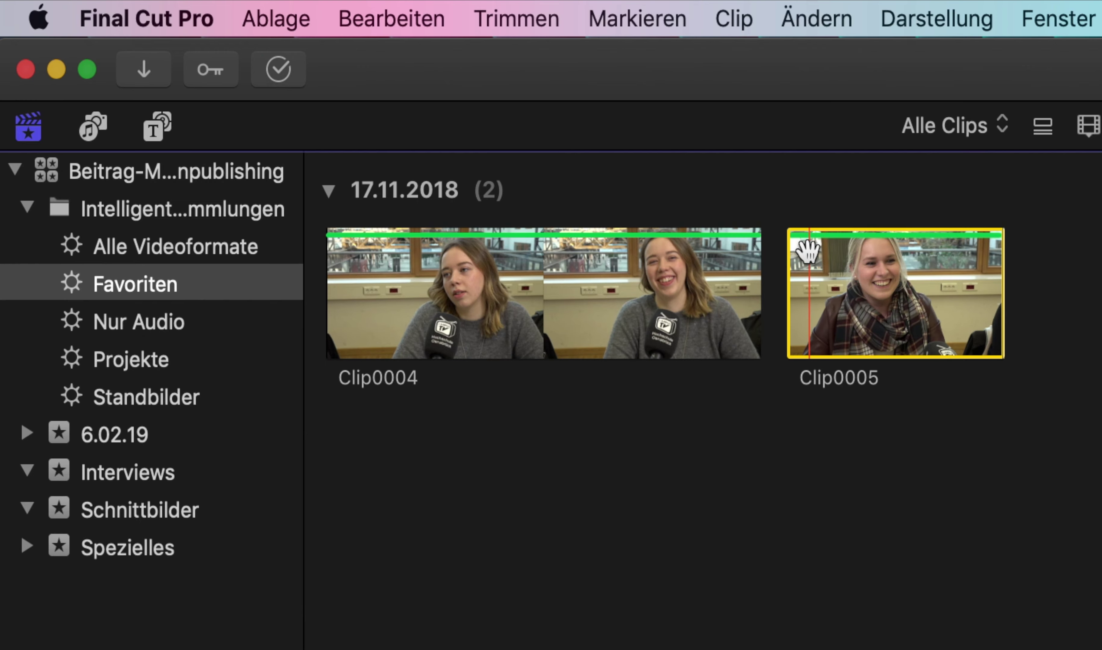
- Remove Clip0005's favourite rating and mark a range on Clip0001 in Schnittbilder
key(u)
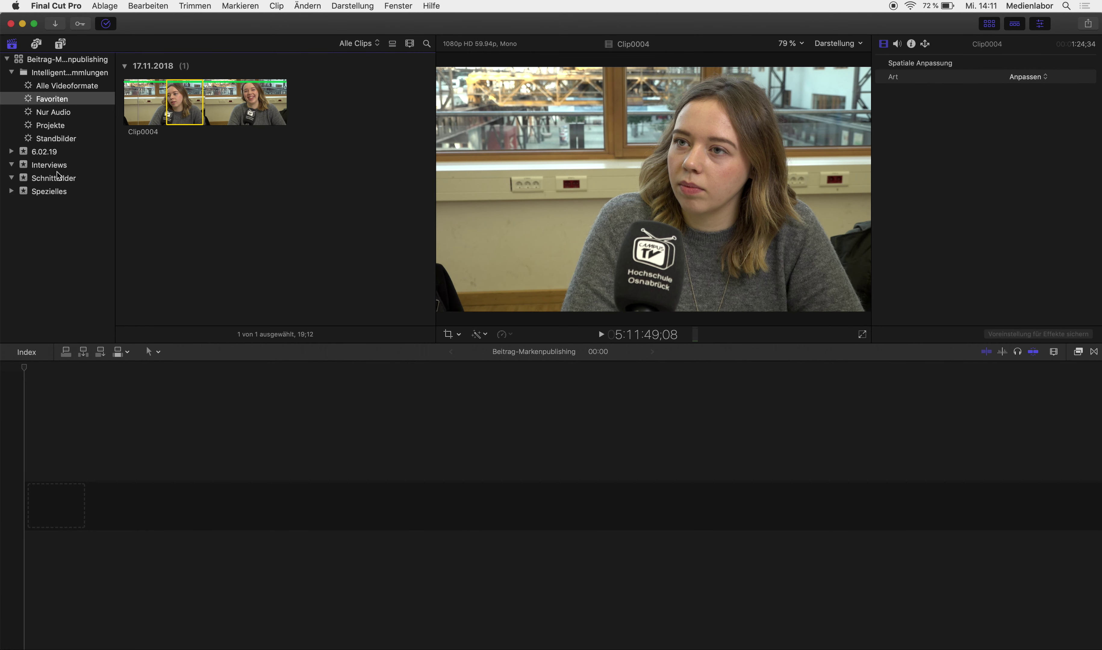
click(58, 177)
click(174, 103)
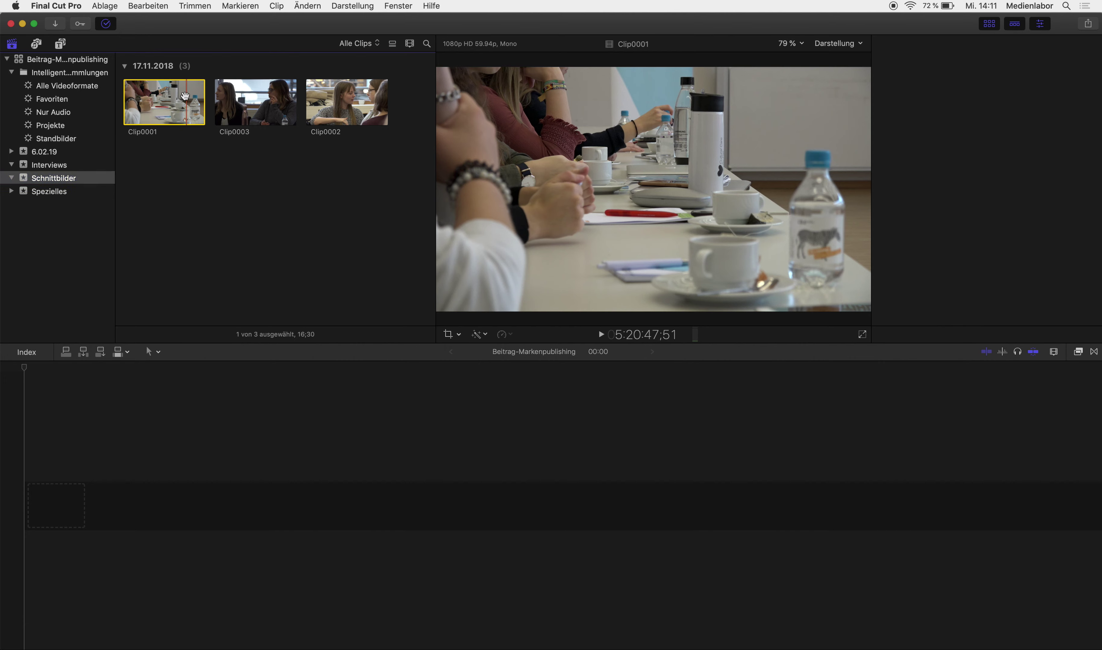
key(i)
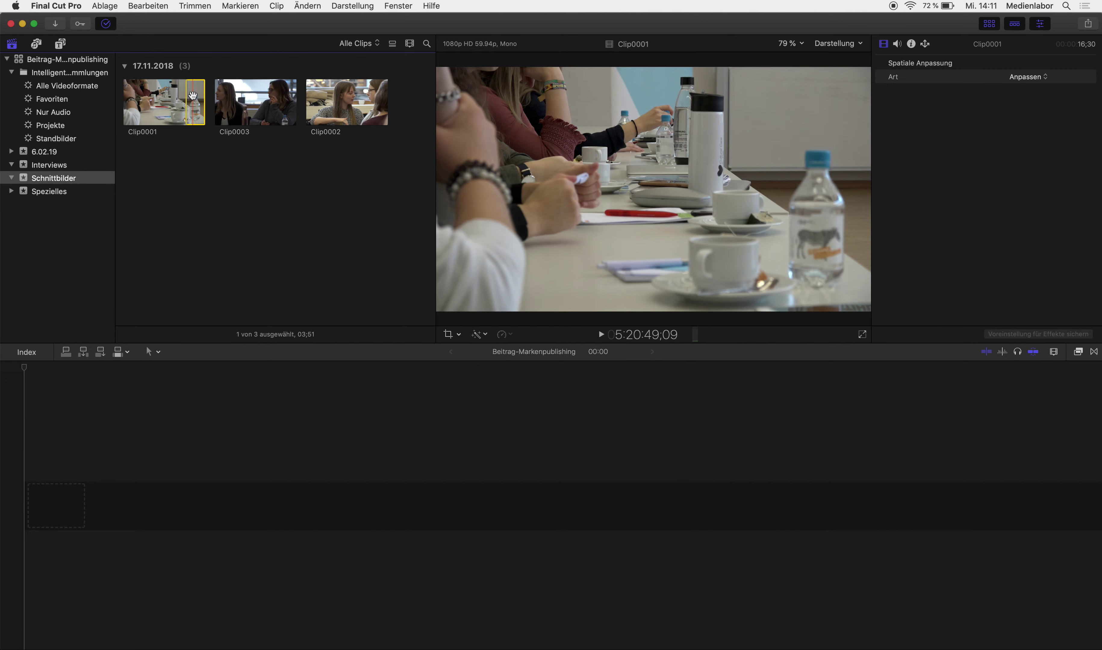
key(o)
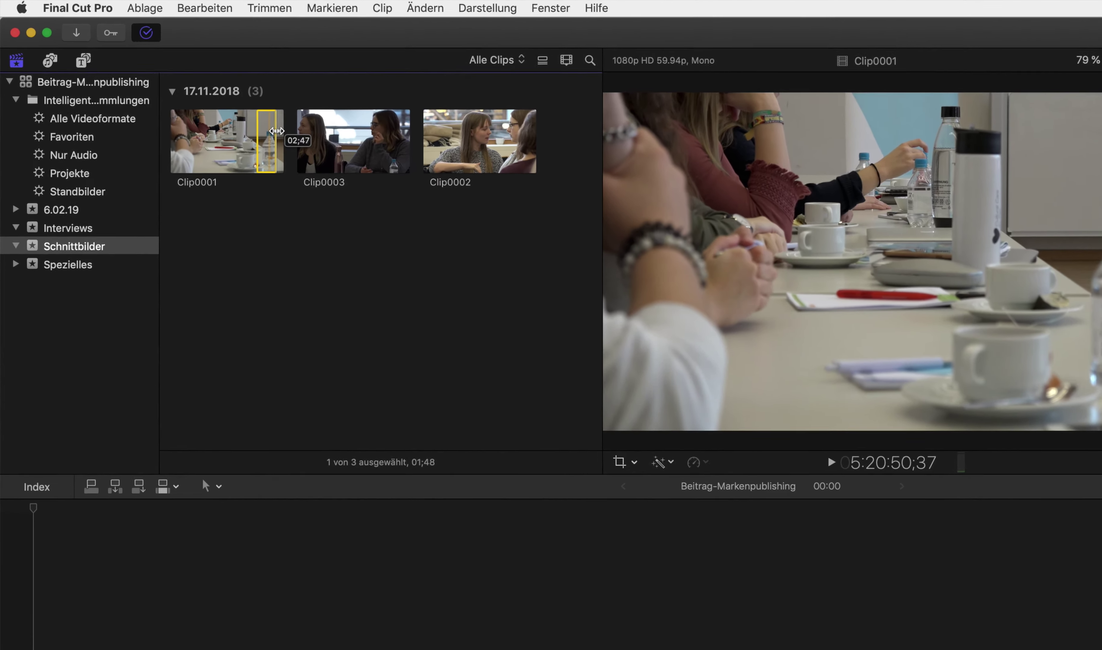
- Widen Clip0001's range to 04;47 and place it in the empty timeline
drag(195, 95, 200, 95)
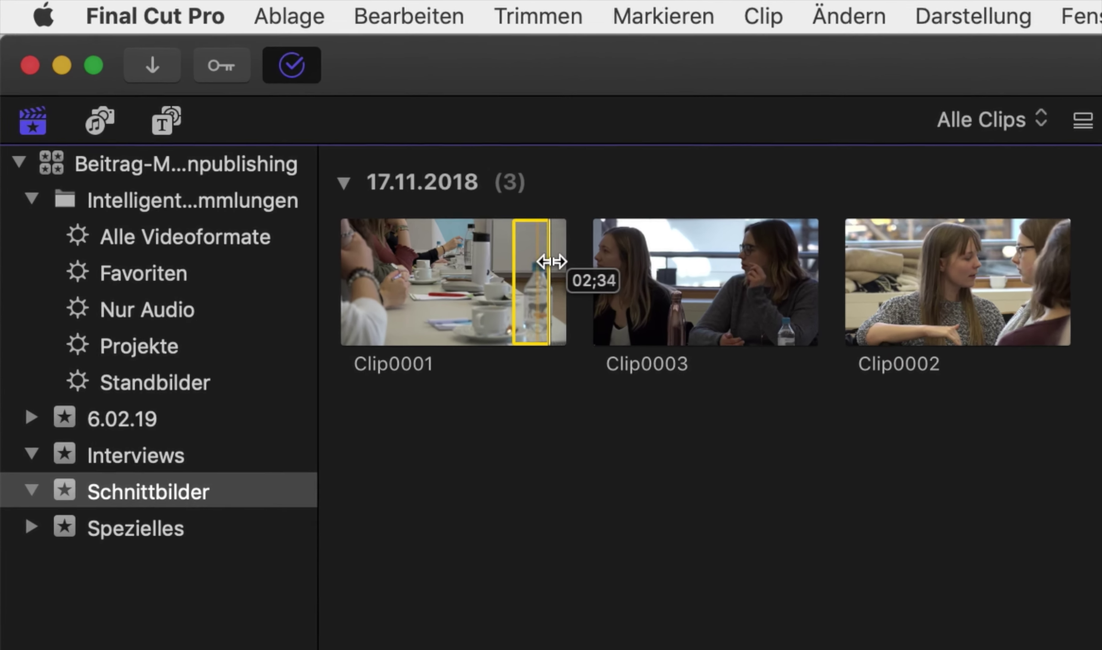
drag(551, 262, 554, 261)
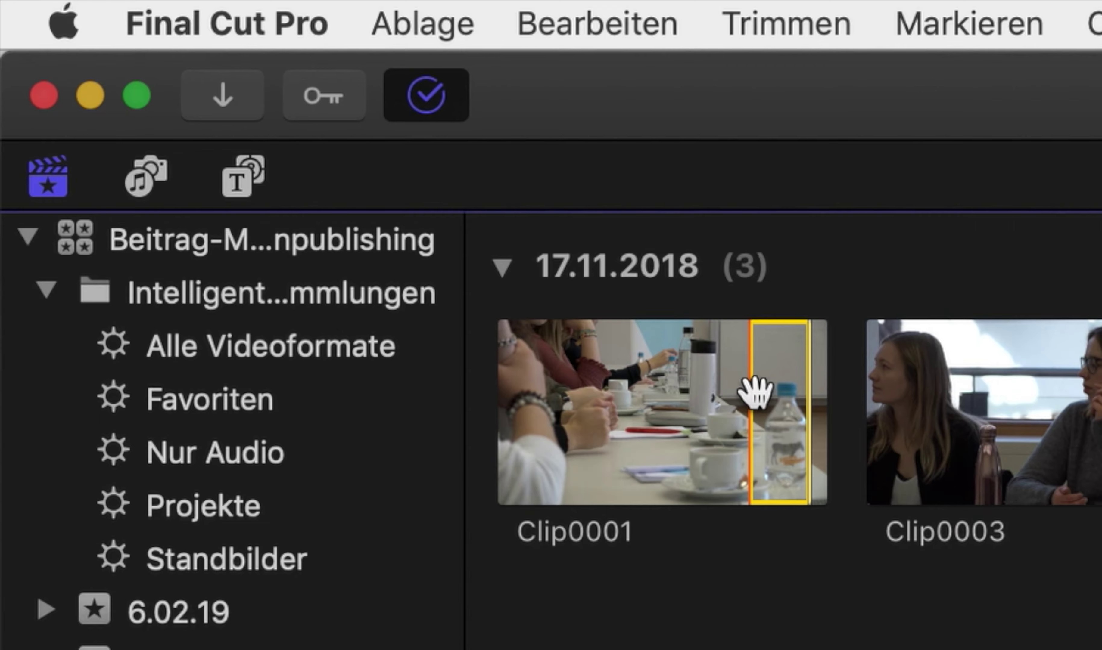
drag(750, 394, 713, 393)
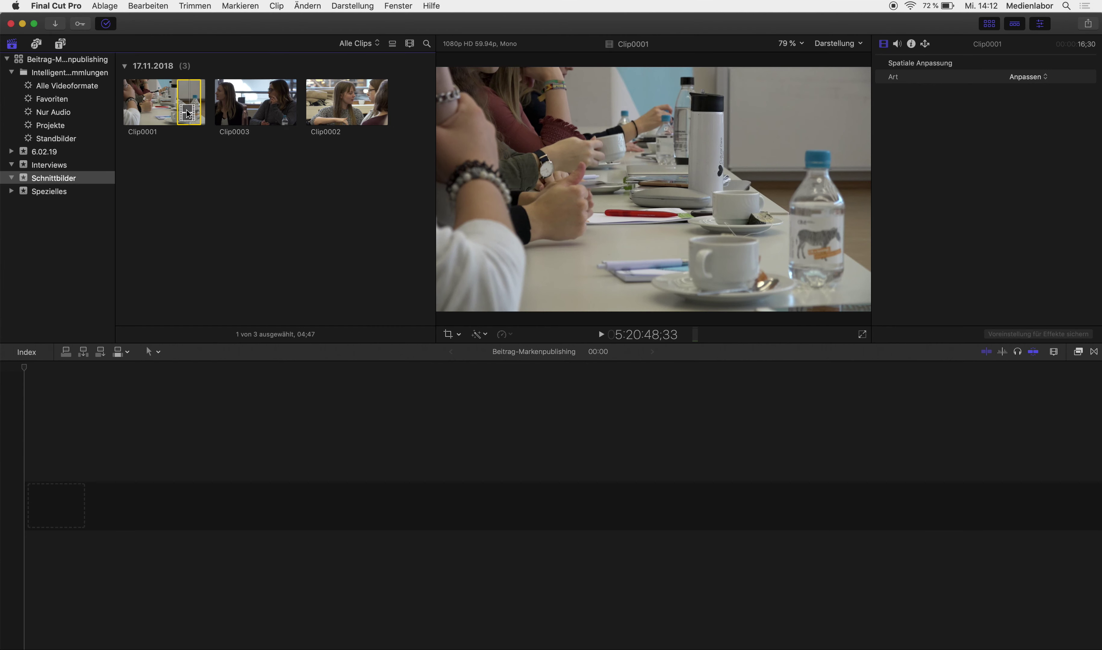
drag(128, 312, 37, 497)
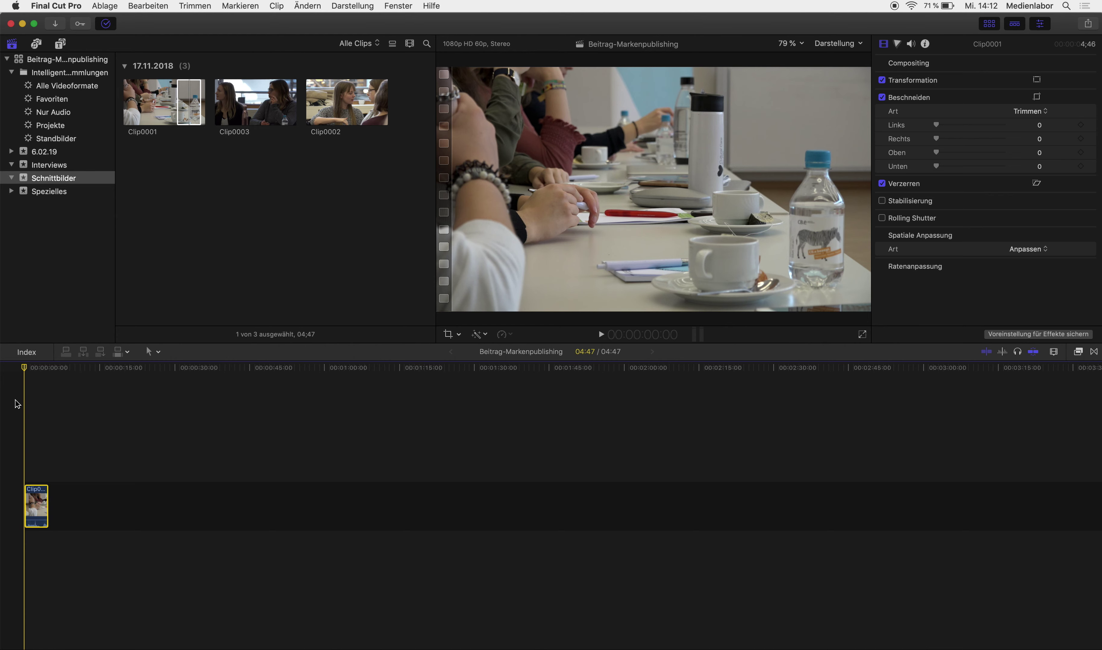
- Append Clip0003, another cutaway clip and the interview clips to the timeline end
click(255, 103)
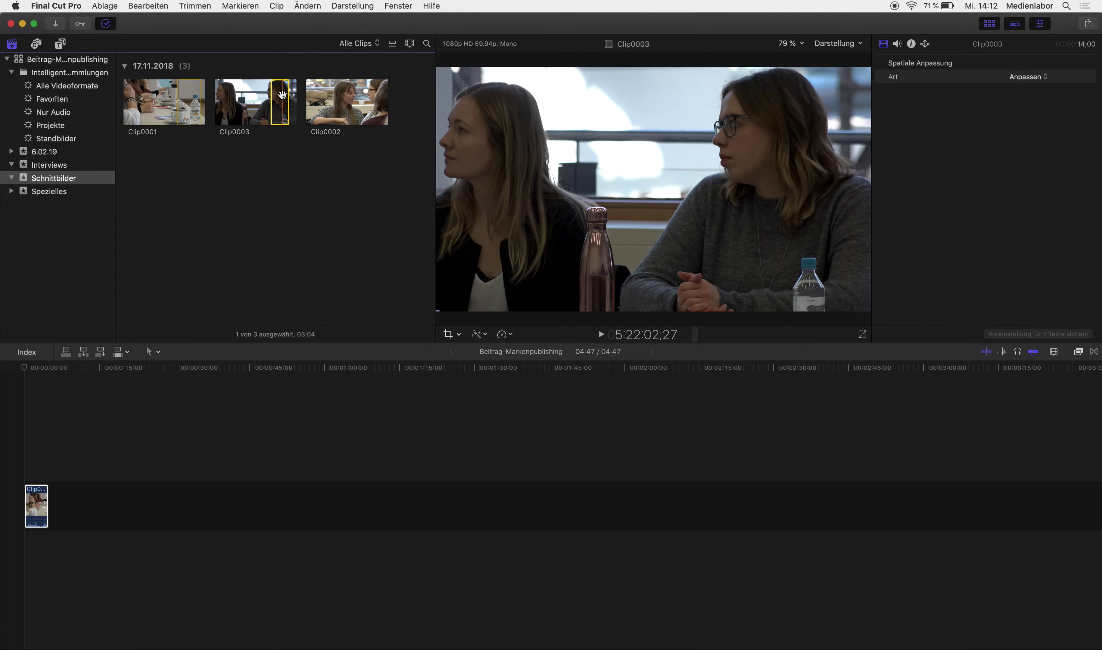
key(e)
click(49, 165)
click(187, 98)
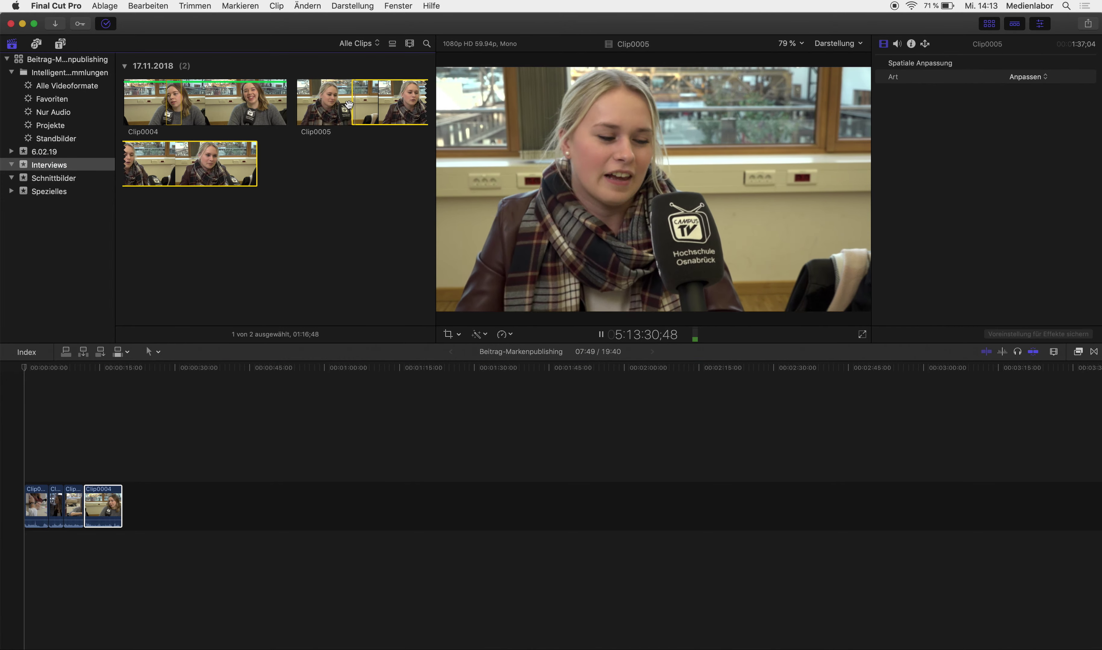
key(e)
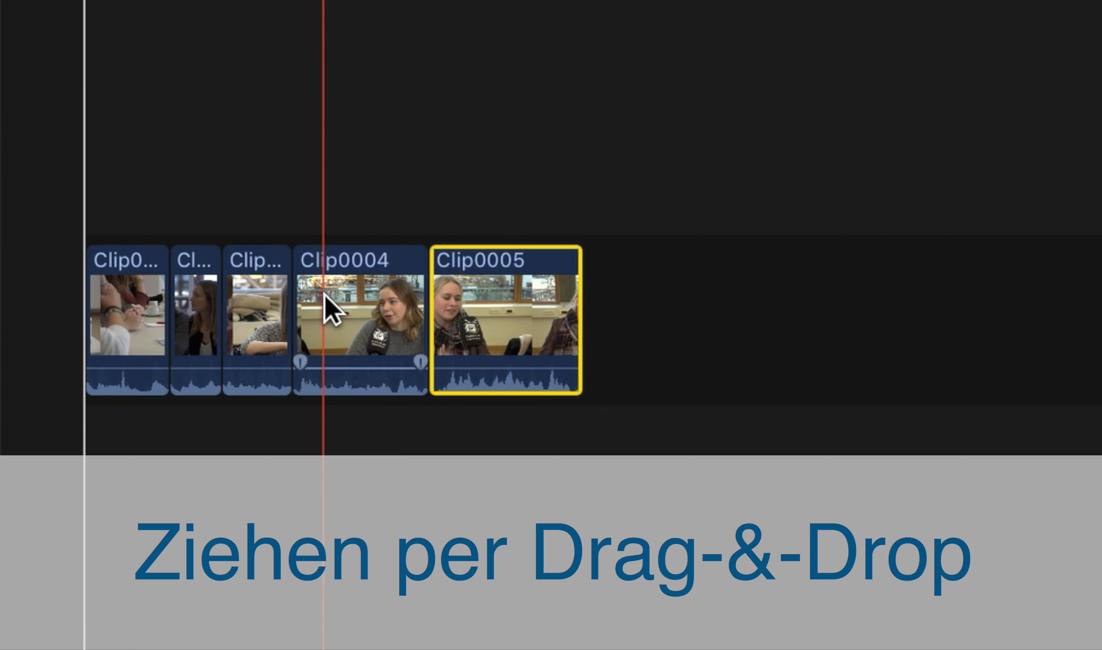
- Move Clip0004 to the end after Clip0005 and return the playhead to the start
mouse_move(327, 310)
mouse_down()
mouse_move(440, 206)
mouse_move(499, 308)
mouse_move(288, 289)
mouse_move(229, 303)
mouse_up()
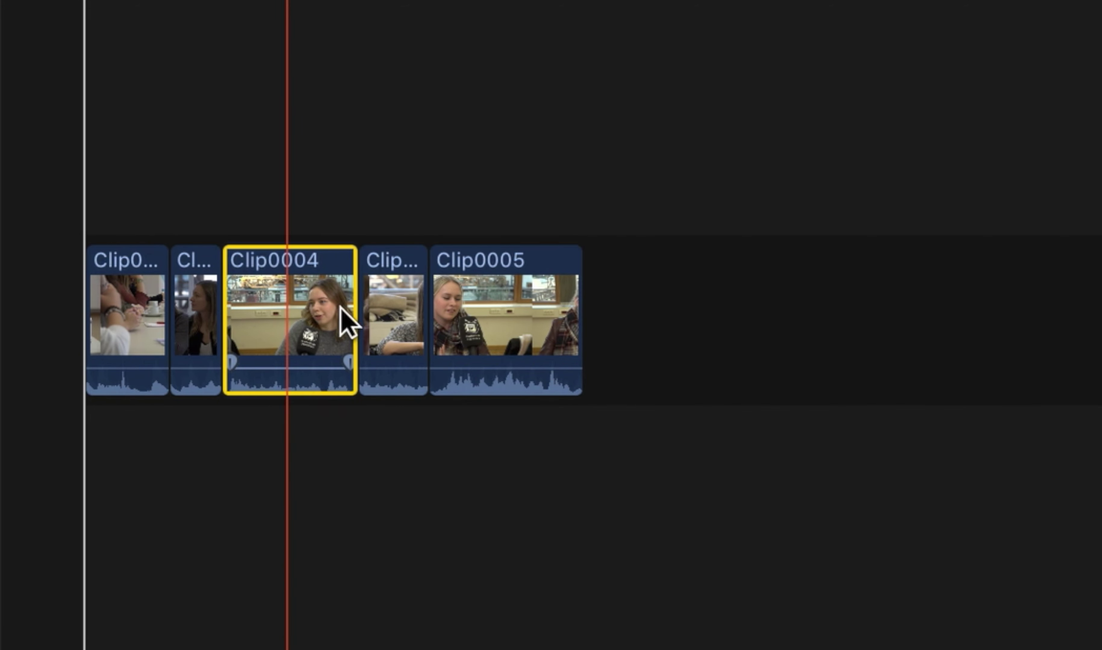
drag(341, 309, 647, 315)
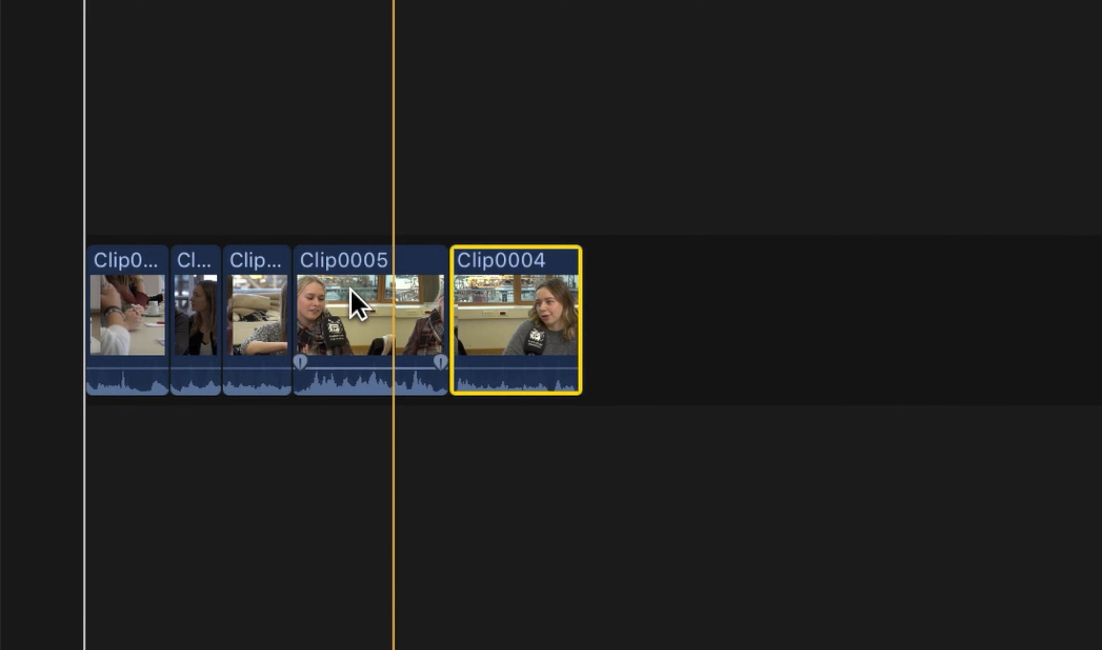
key(super+shift+a)
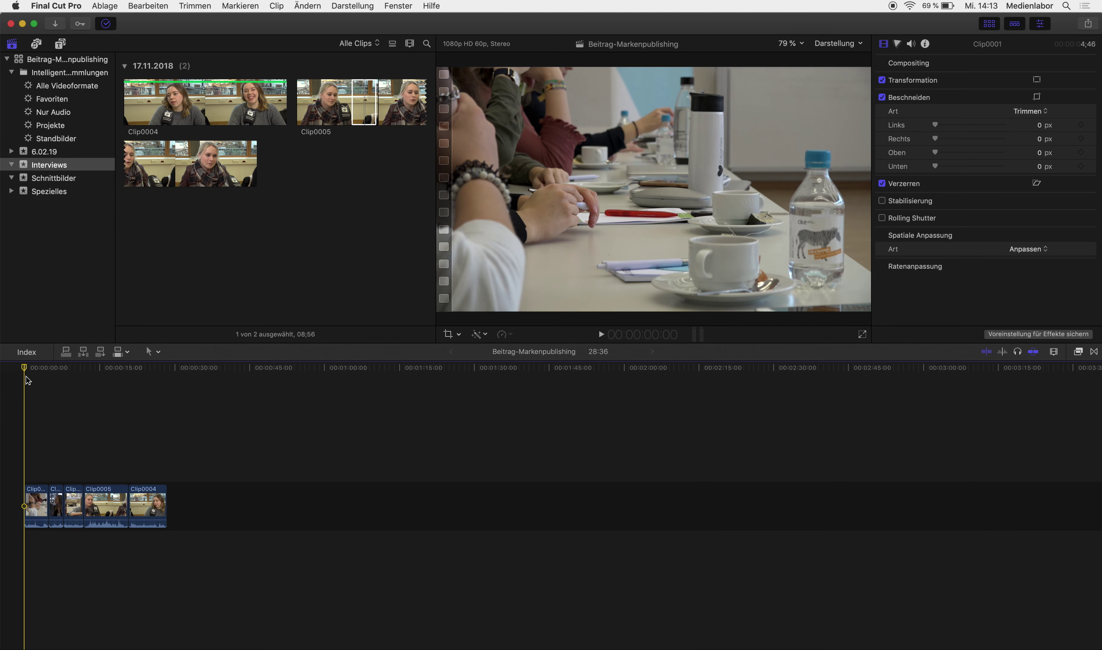
- Play the sequence and shift Clip0005 and Clip0004 together earlier
key(space)
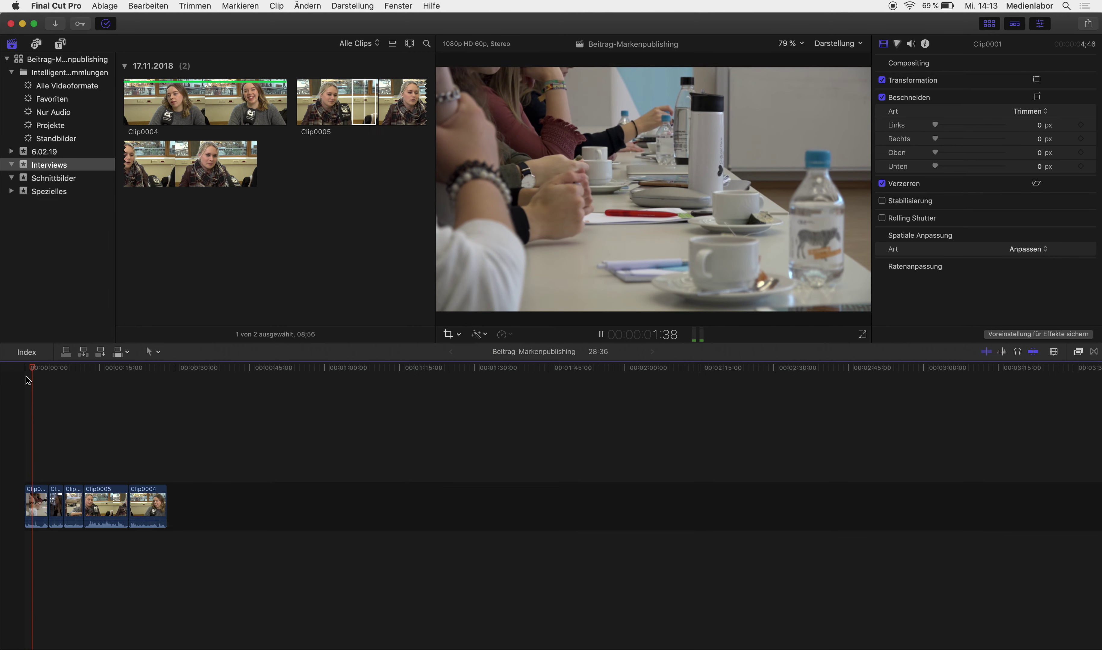
key(space)
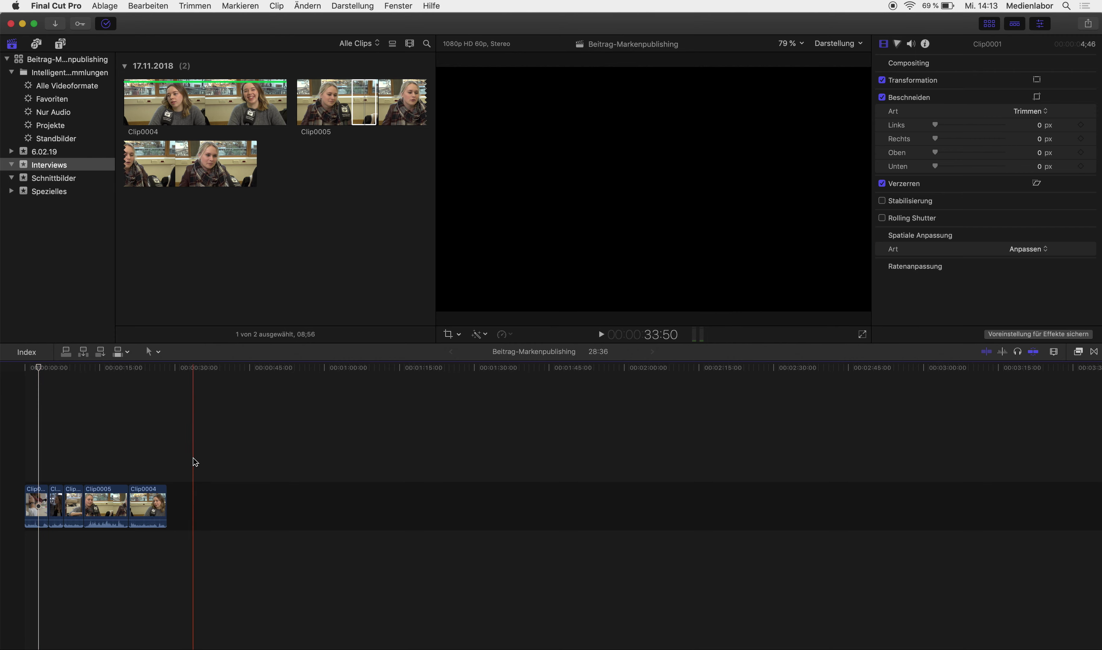
mouse_move(192, 460)
mouse_down()
mouse_move(85, 534)
mouse_move(66, 504)
mouse_move(195, 501)
mouse_up()
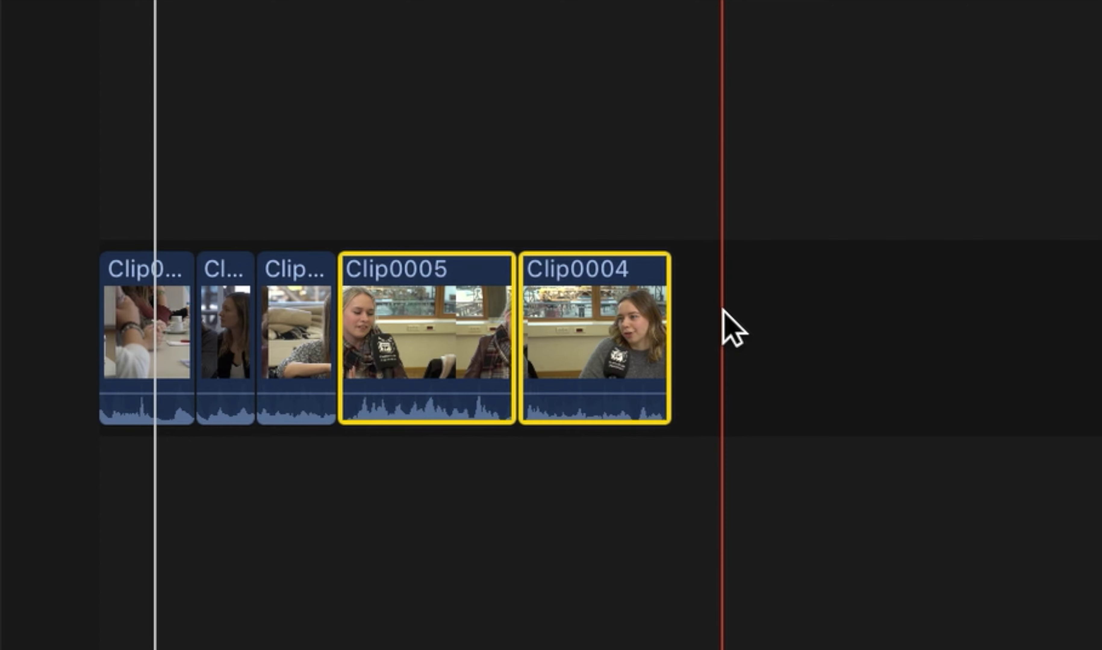
click(724, 313)
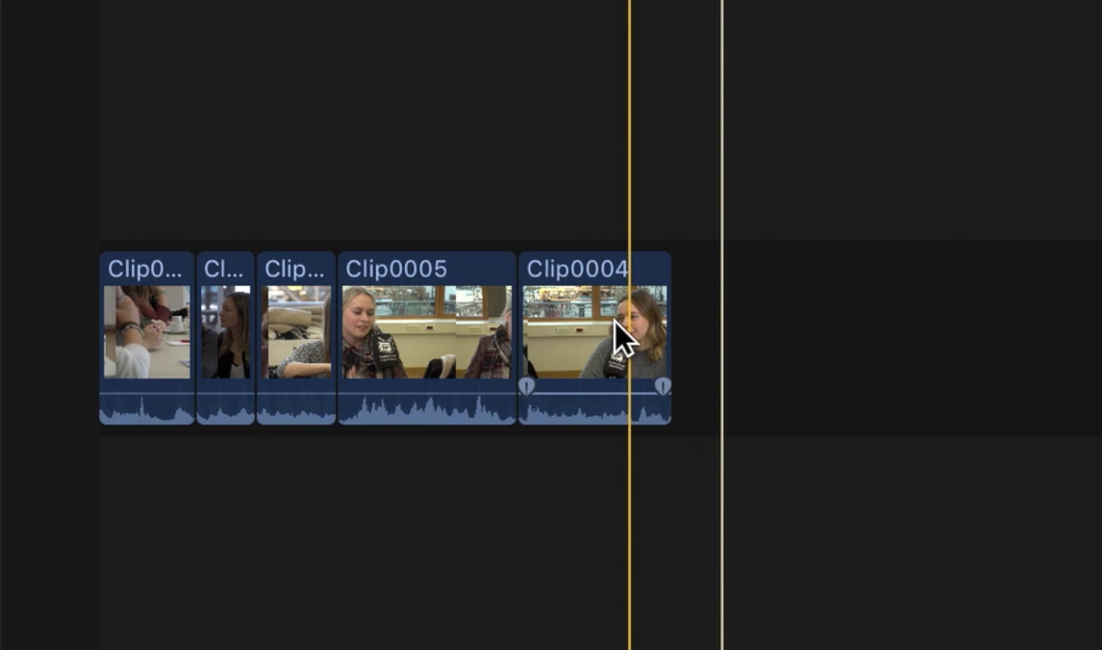
- Trim Clip0005's end and Clip0004's start, keeping the project at 28:36
click(511, 324)
drag(513, 324, 487, 325)
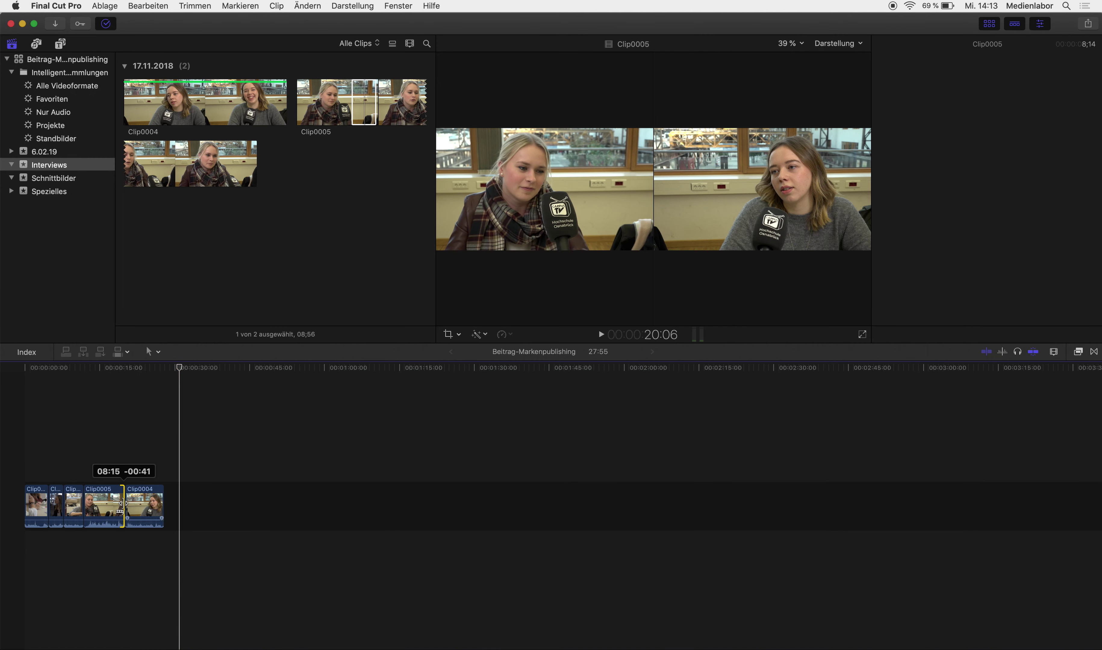
mouse_move(129, 501)
mouse_down()
mouse_move(143, 501)
mouse_move(126, 501)
mouse_up()
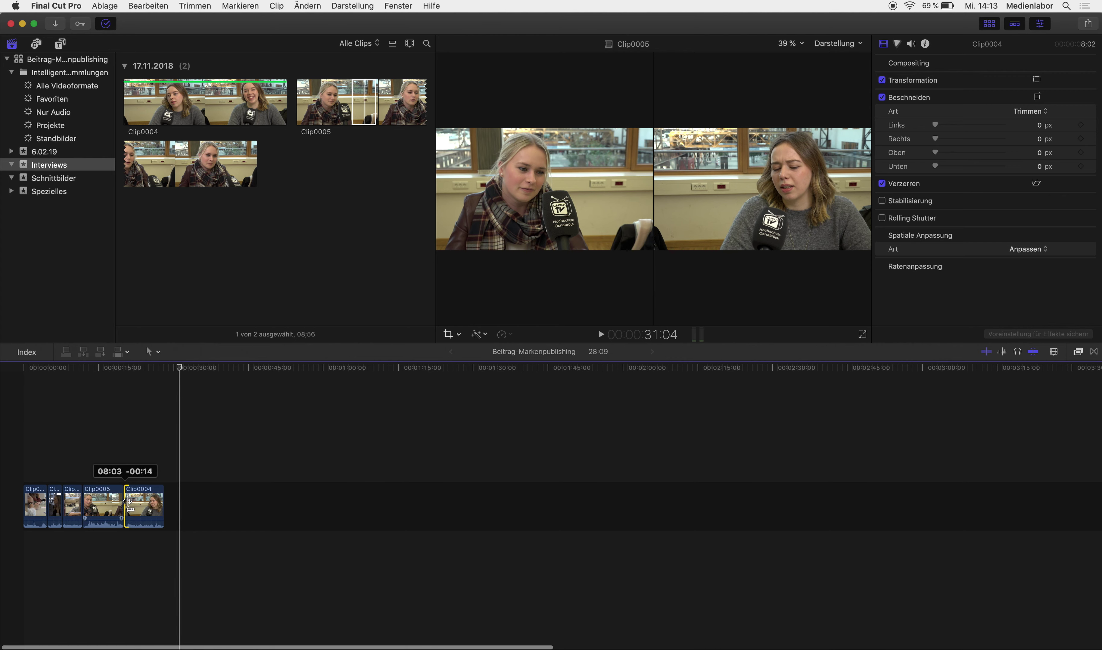
drag(127, 501, 125, 501)
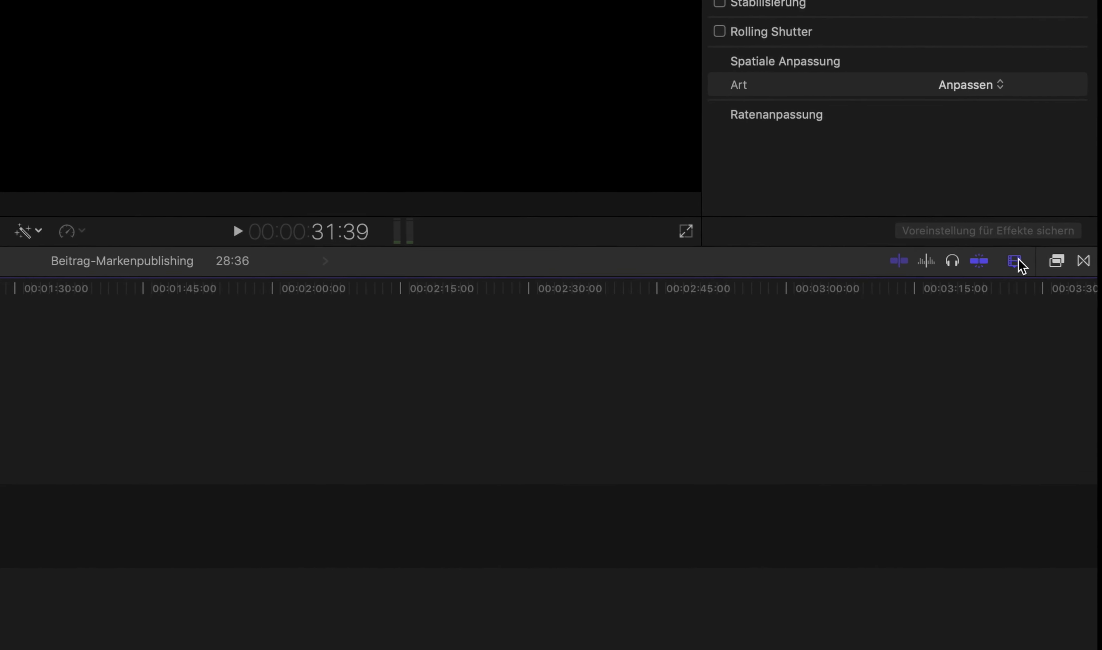
- Zoom the timeline in and raise the clip height so clips appear wider and taller
click(1046, 332)
drag(821, 271, 830, 271)
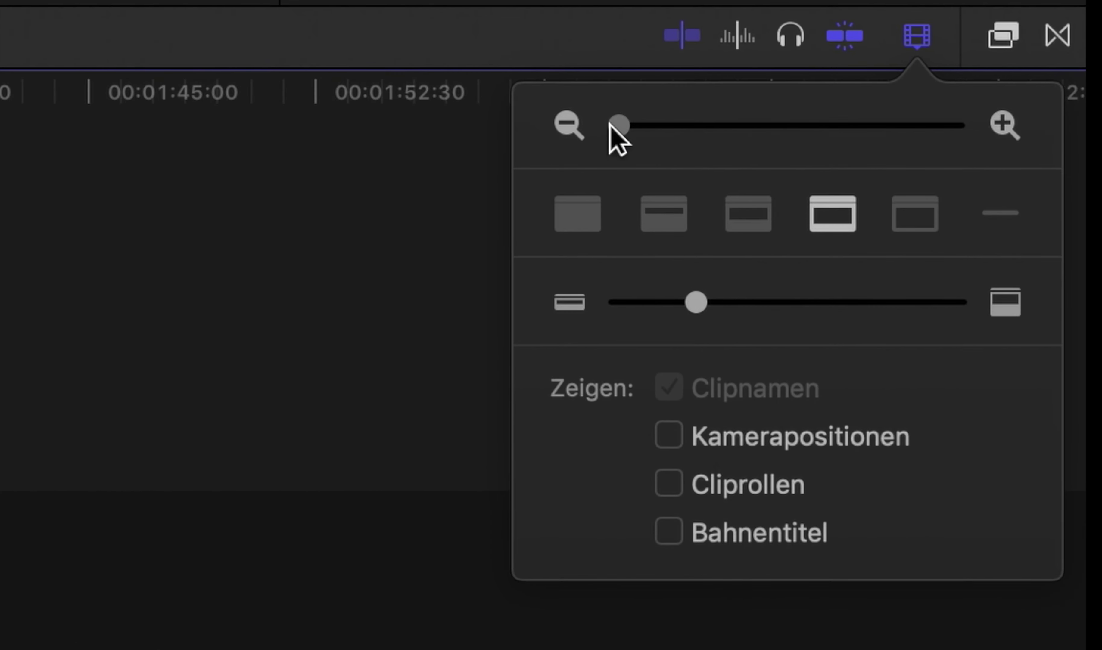
drag(628, 123, 715, 125)
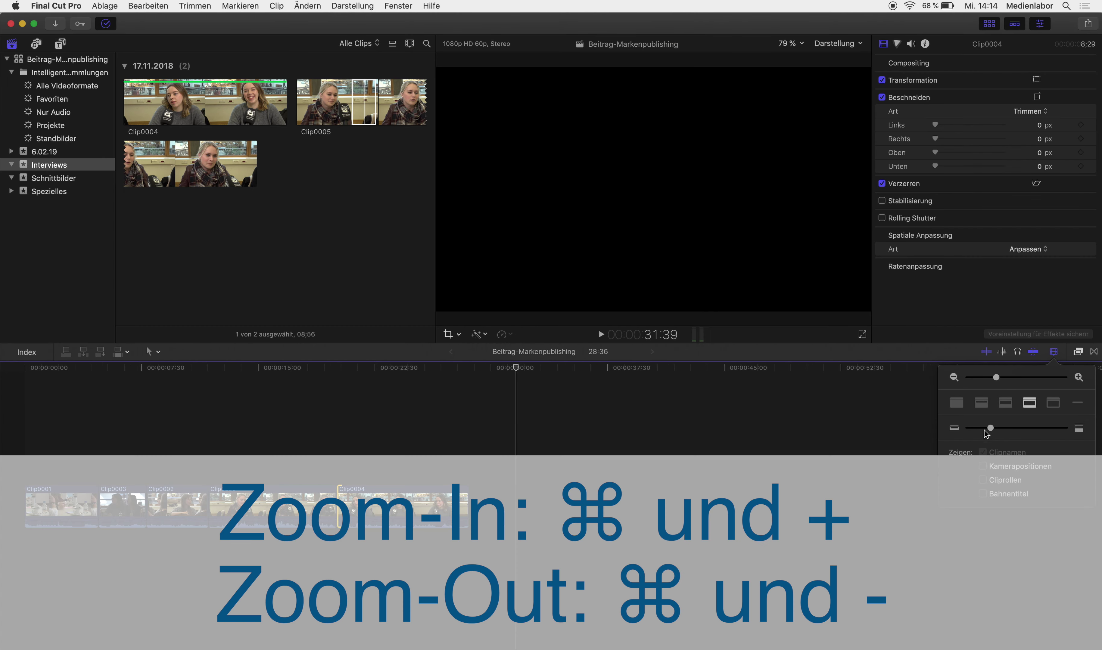
drag(990, 428, 1004, 429)
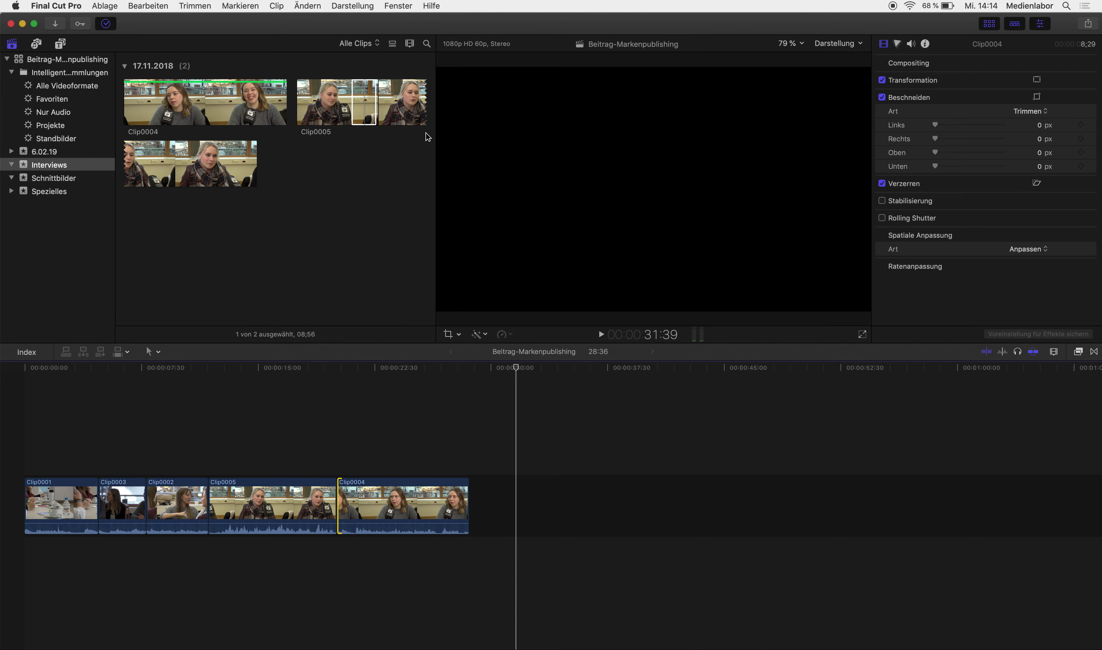
- Show the Audiopegel meters and play the project from near its start to watch levels
click(399, 7)
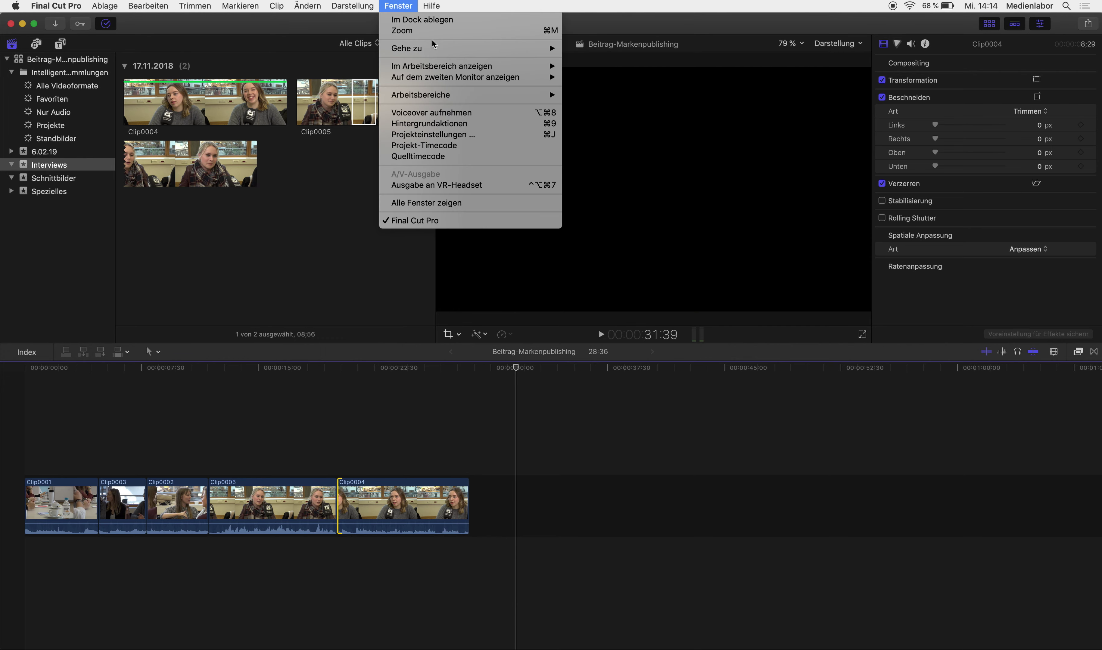
mouse_move(466, 71)
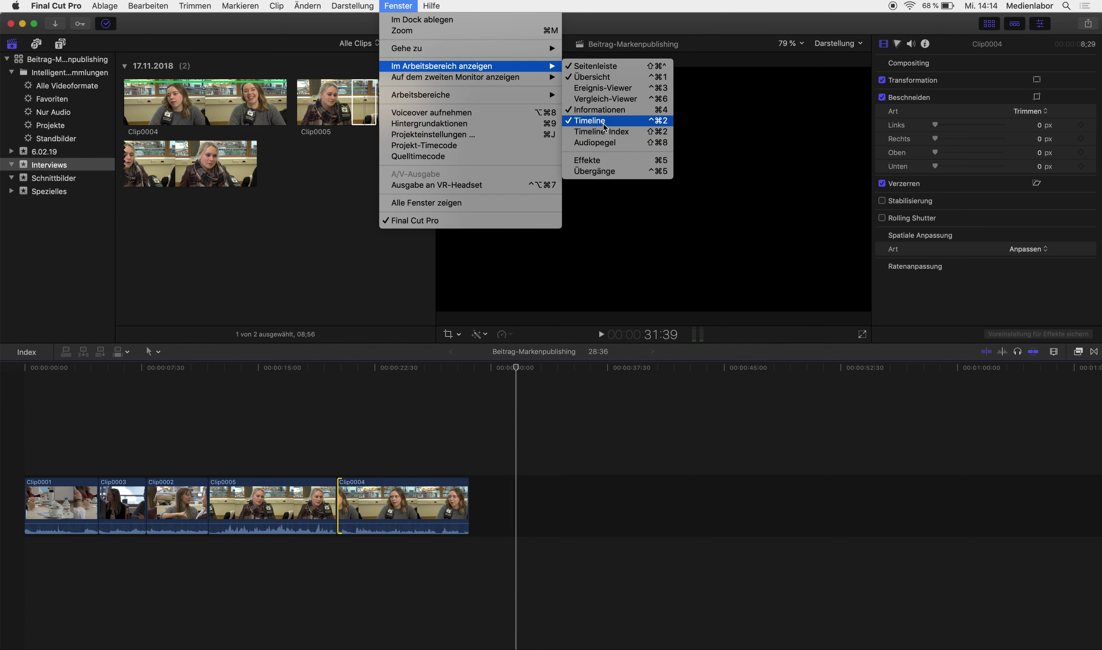
click(623, 143)
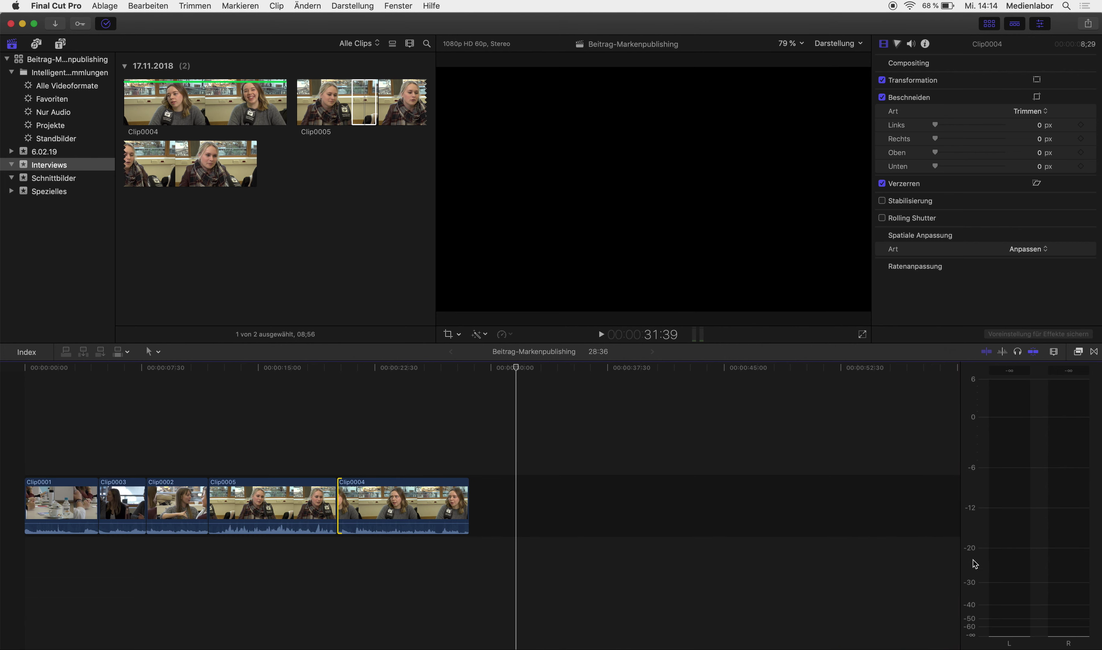
drag(521, 384, 48, 436)
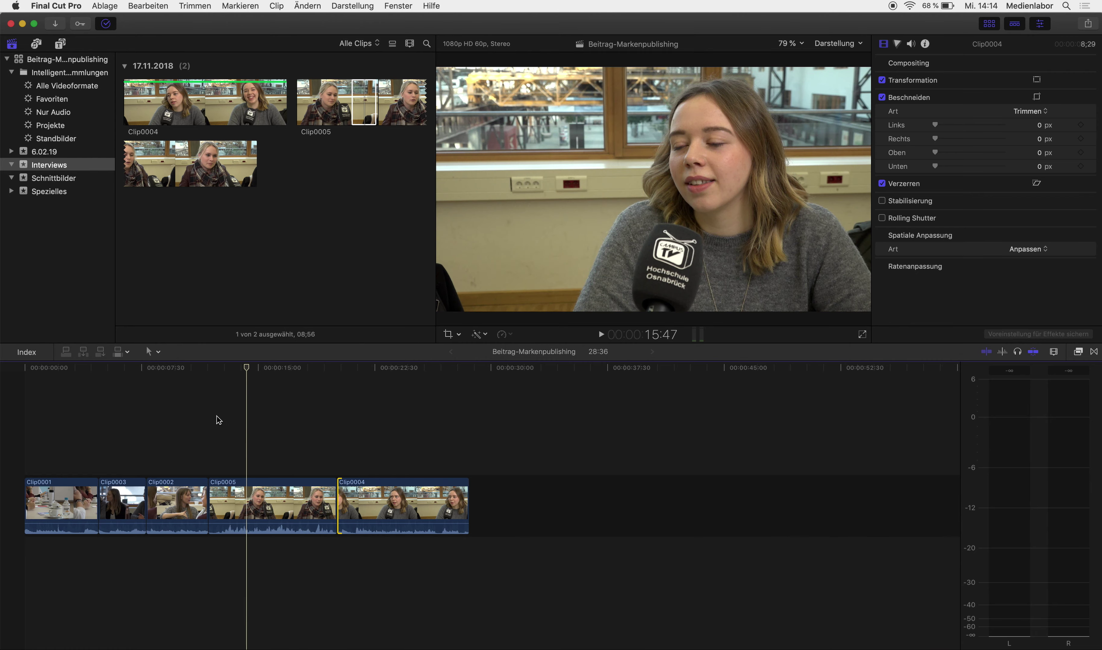
key(space)
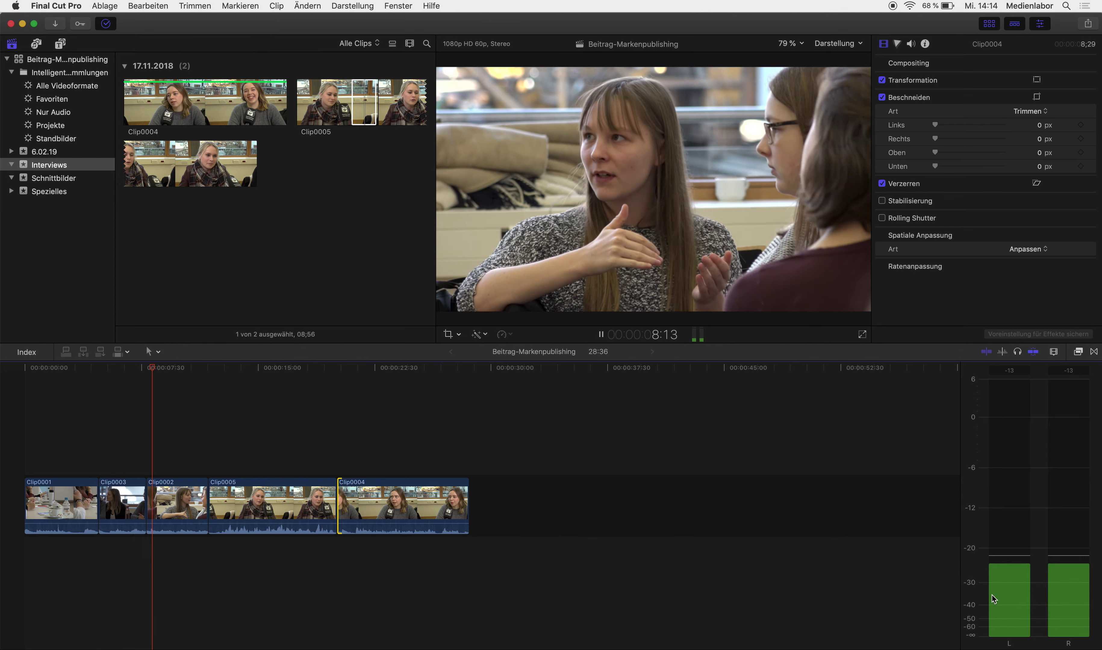
- Set Clip0001's volume line to -29 dB and Clip0003's volume line to -9 dB
key(space)
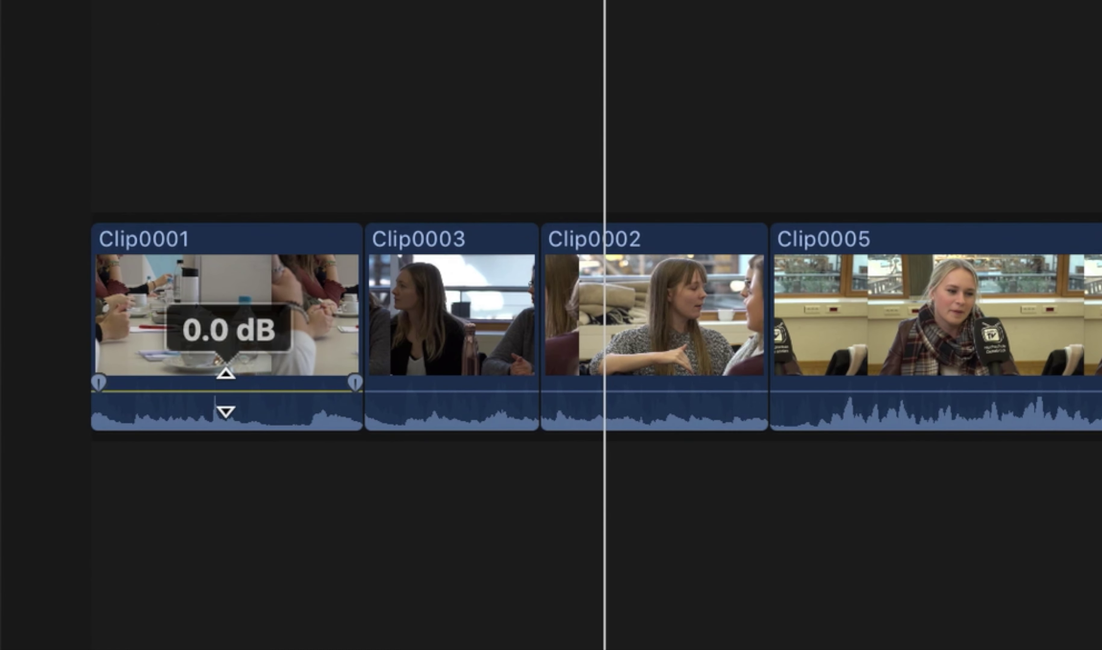
drag(225, 393, 246, 331)
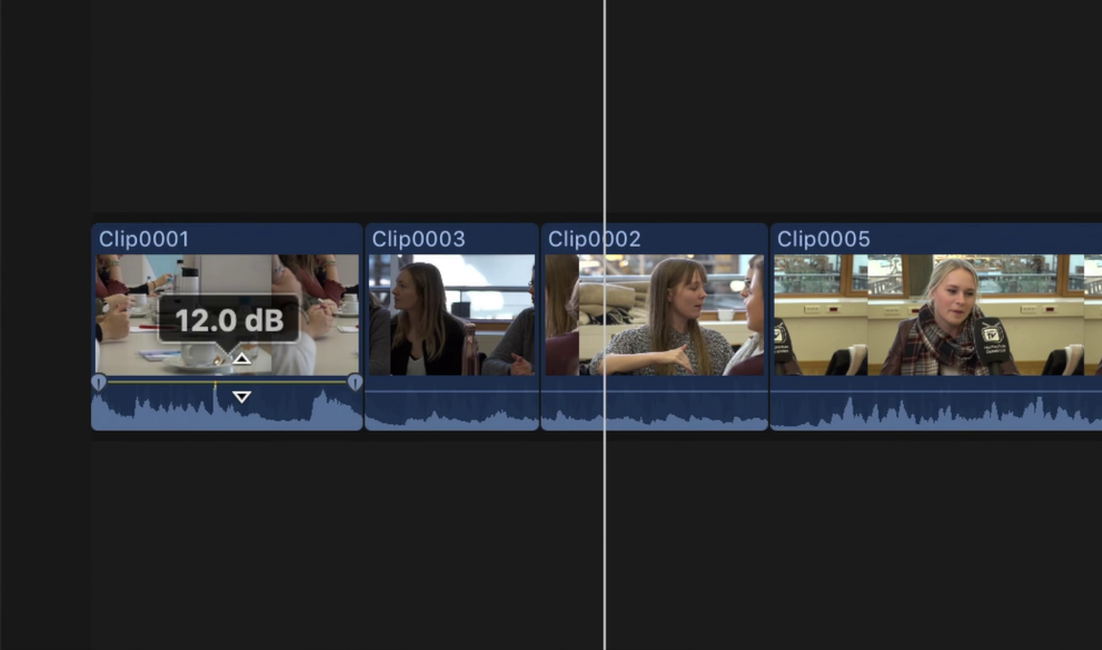
mouse_move(245, 338)
mouse_down()
mouse_move(238, 411)
mouse_move(65, 526)
mouse_up()
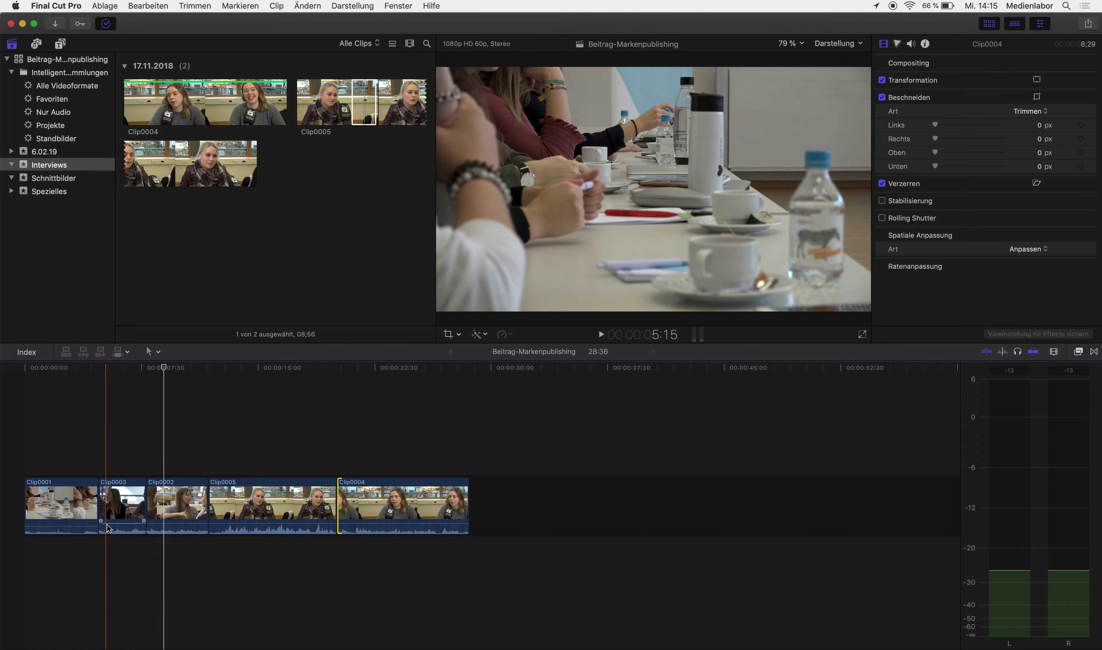
drag(107, 520, 108, 521)
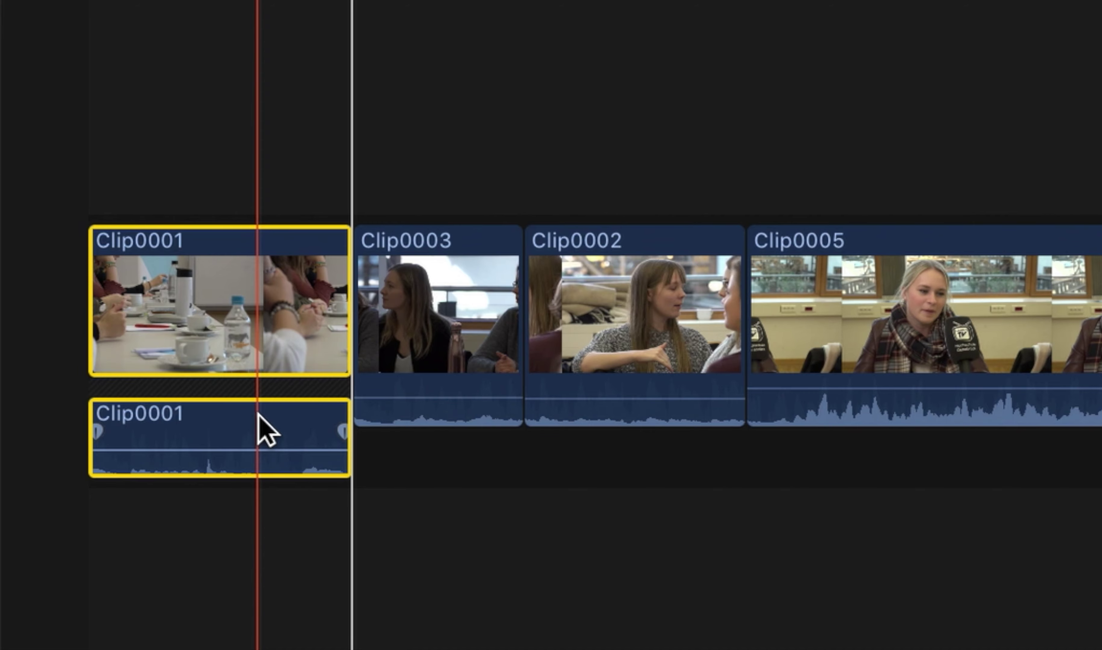
- Overlap Clip0001 and Clip0003 audio, adding a Clip0003 fade-in and a Clip0001 fade-out
mouse_move(346, 453)
mouse_down()
mouse_move(483, 462)
mouse_move(393, 476)
mouse_move(511, 492)
mouse_up()
double_click(393, 417)
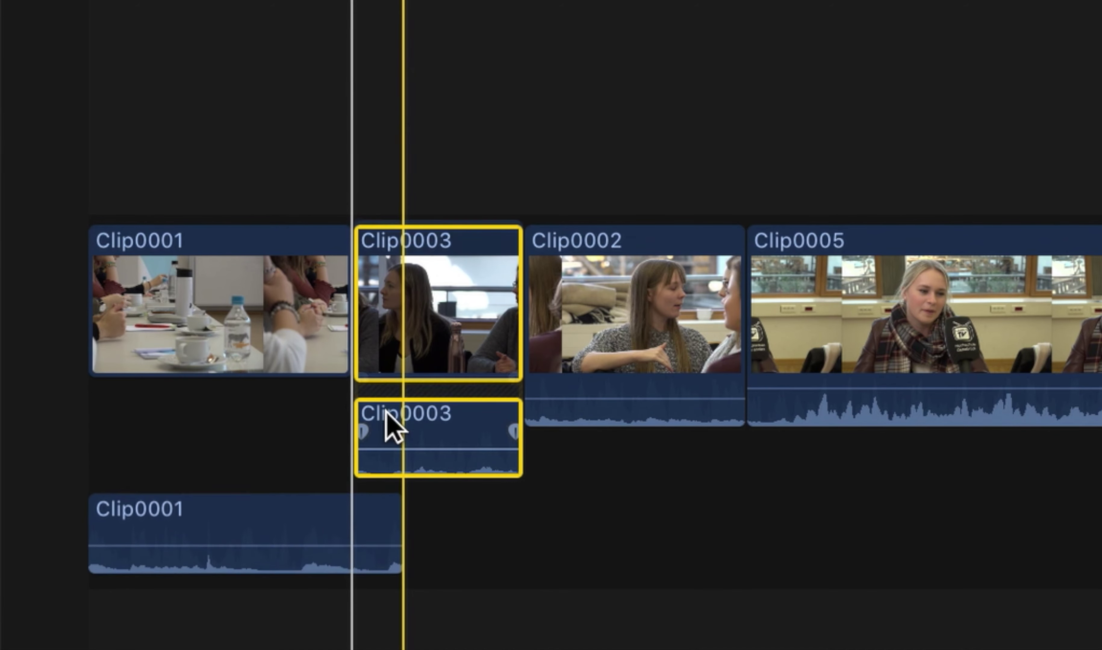
drag(357, 458, 287, 457)
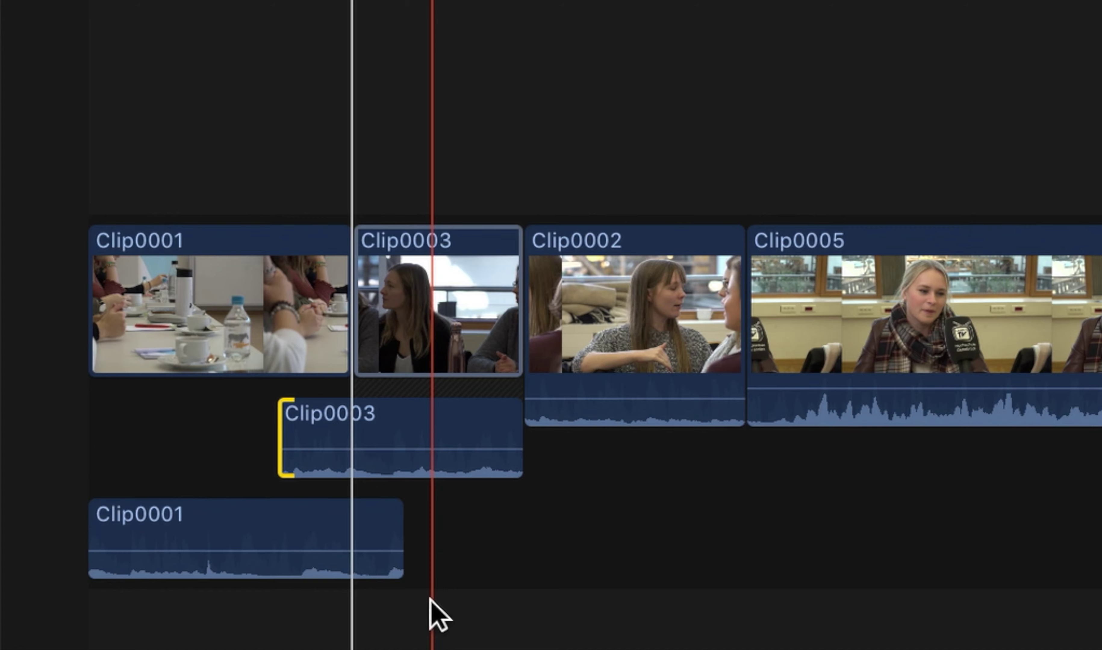
drag(286, 432, 406, 432)
mouse_move(395, 538)
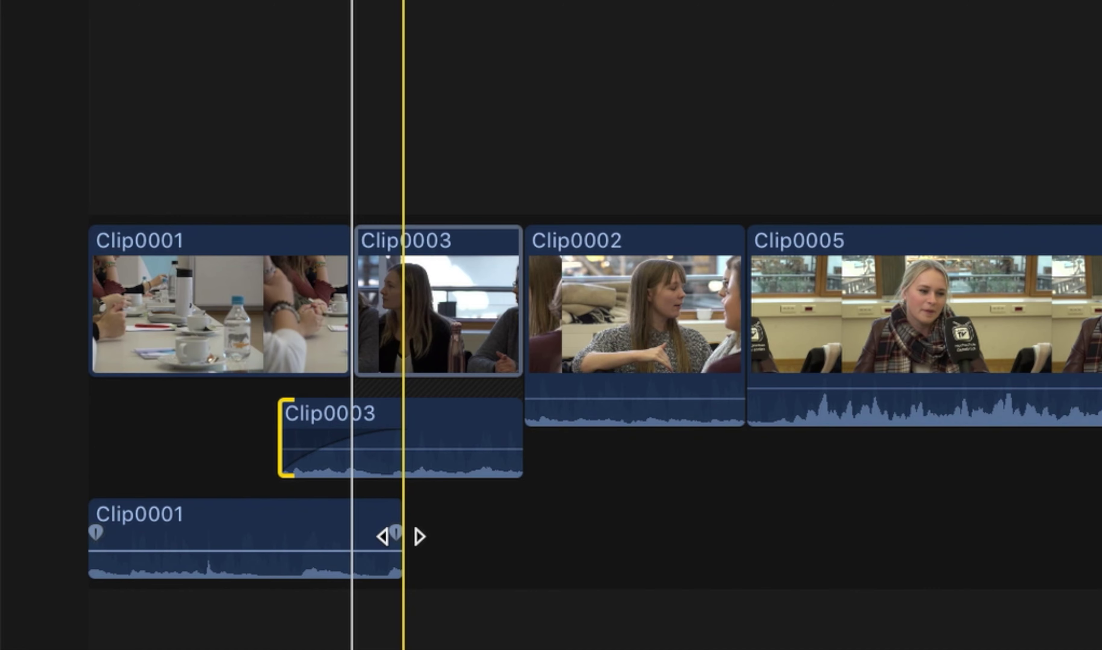
drag(396, 534, 264, 534)
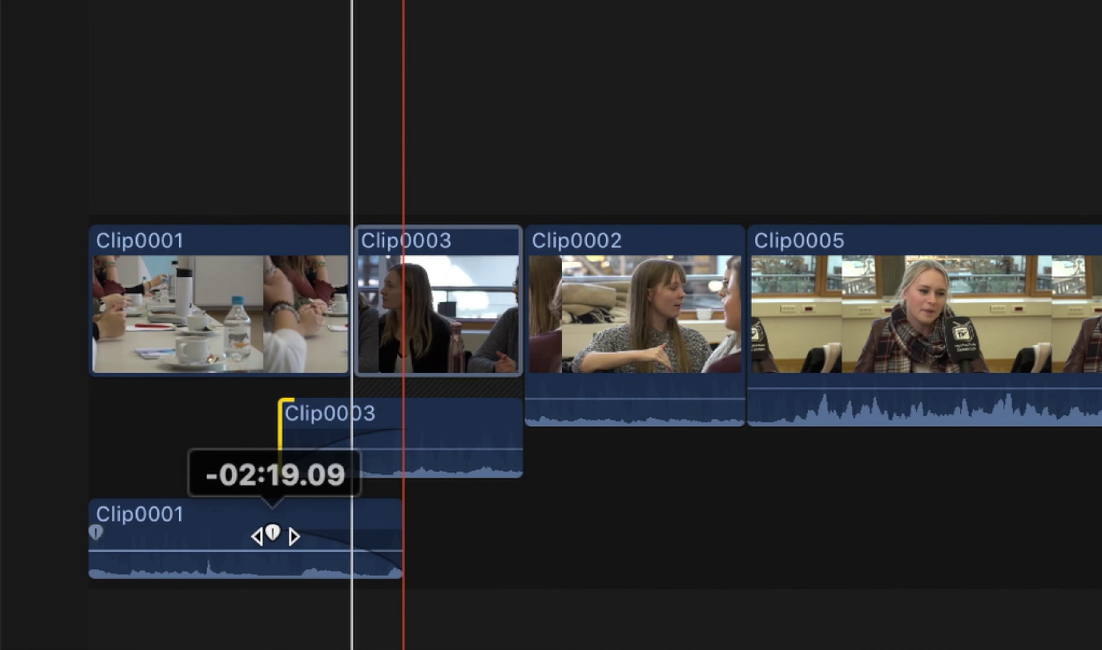
click(240, 429)
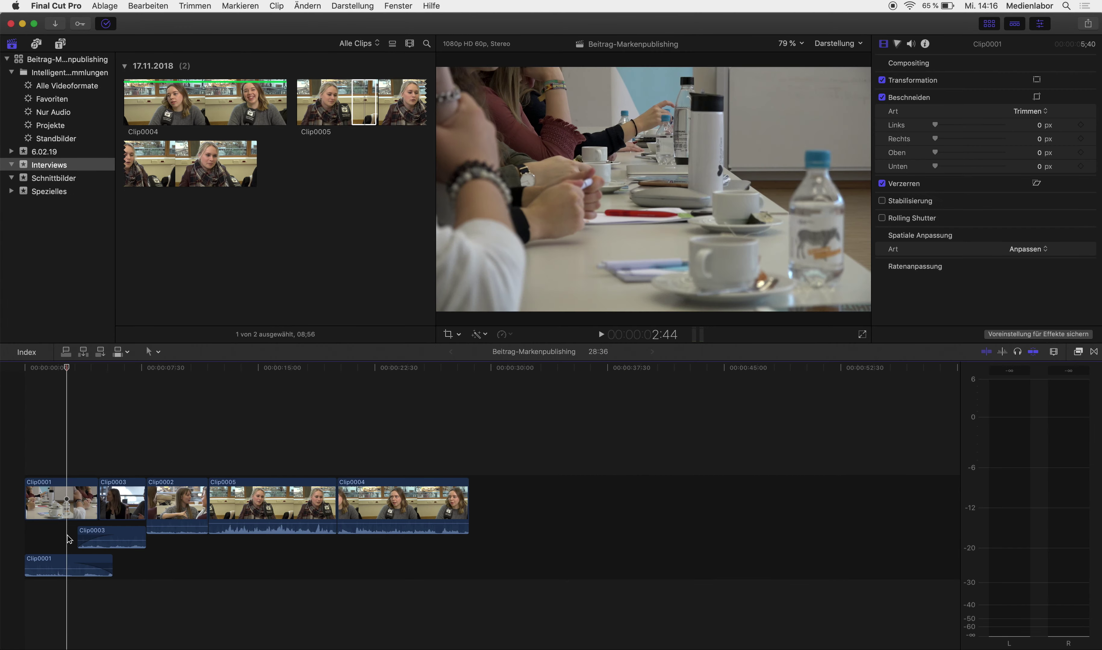
- Extend Clip0002's and Clip0005's audio into neighbouring shots and play back the overlaps
drag(206, 569, 235, 569)
key(space)
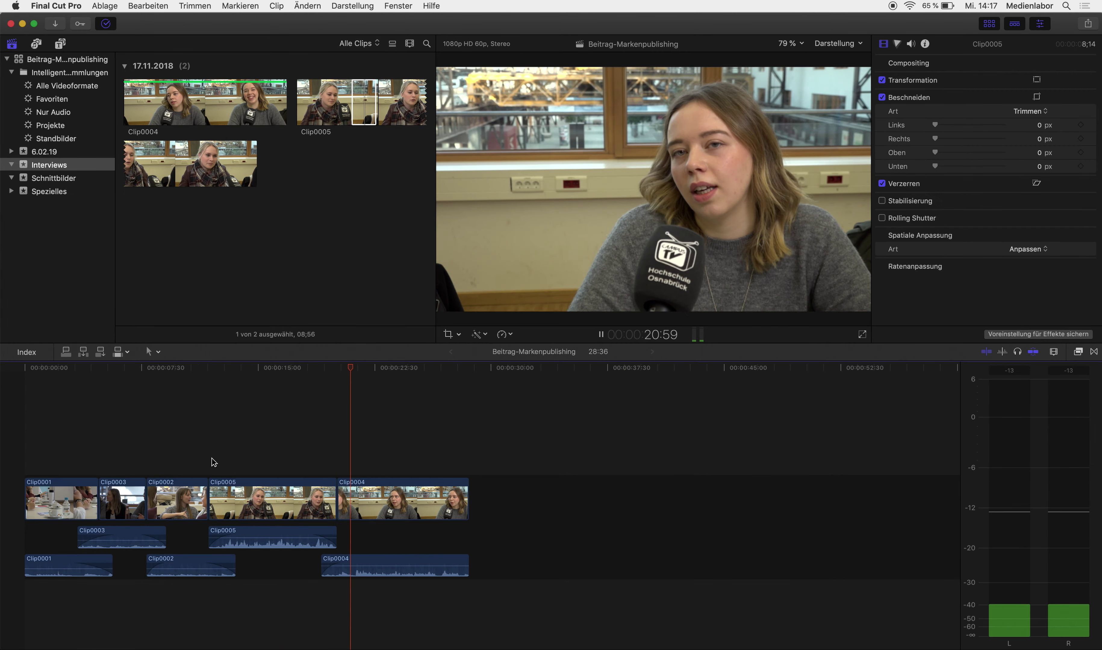
drag(336, 541, 356, 540)
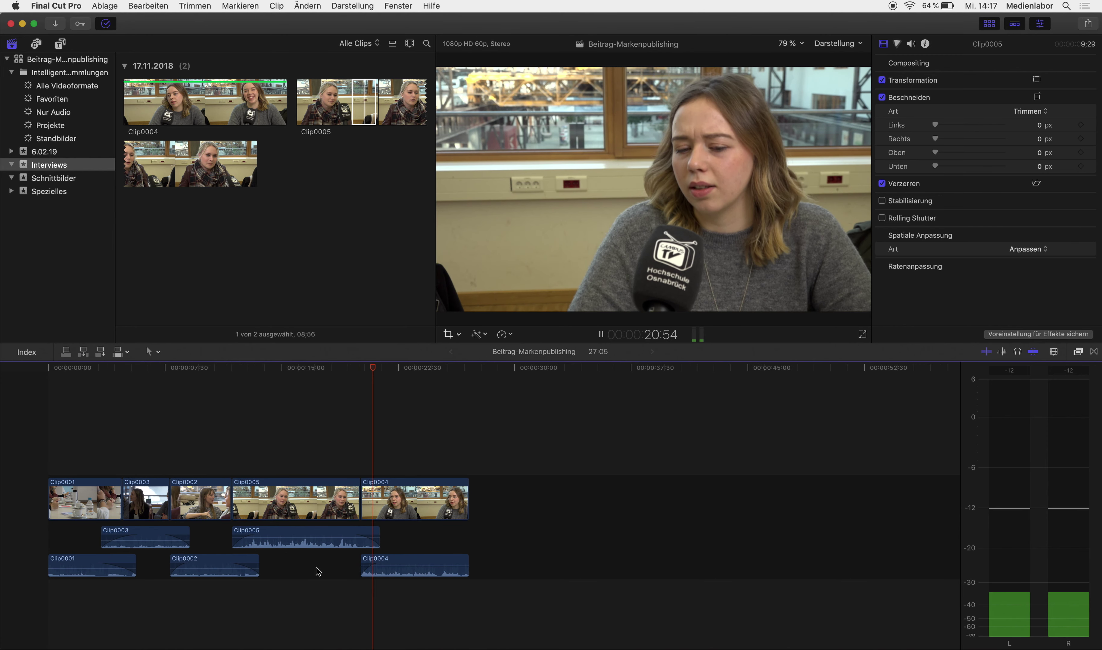
click(50, 455)
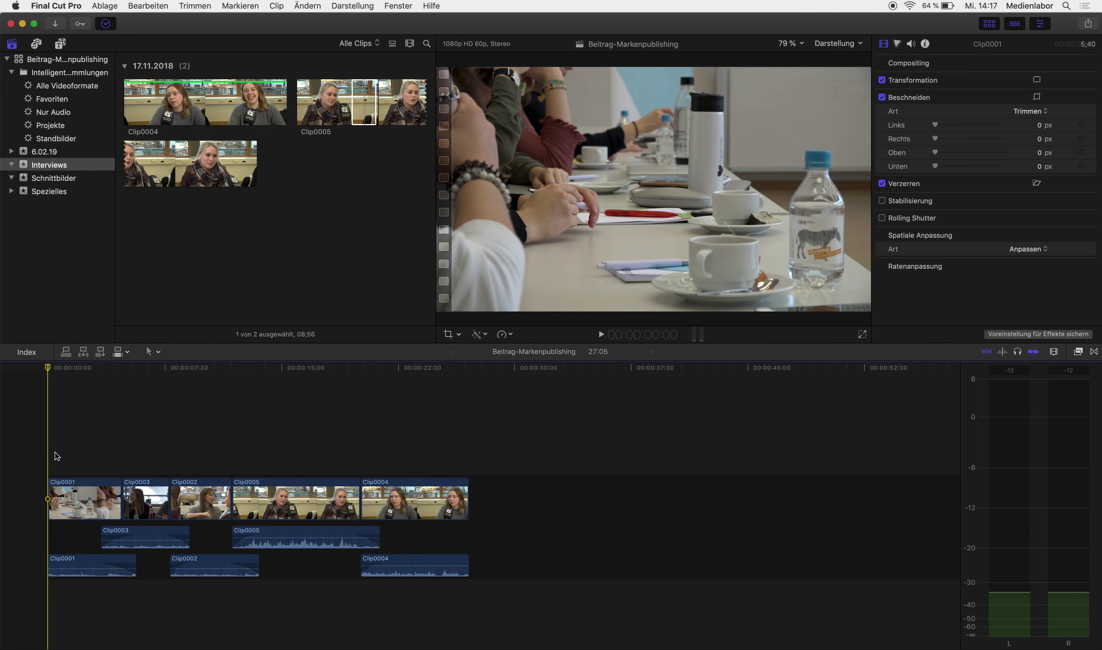
- Drag Autorentext.mp3 from the Finder project folder into the timeline below the interview clips
mouse_move(1082, 352)
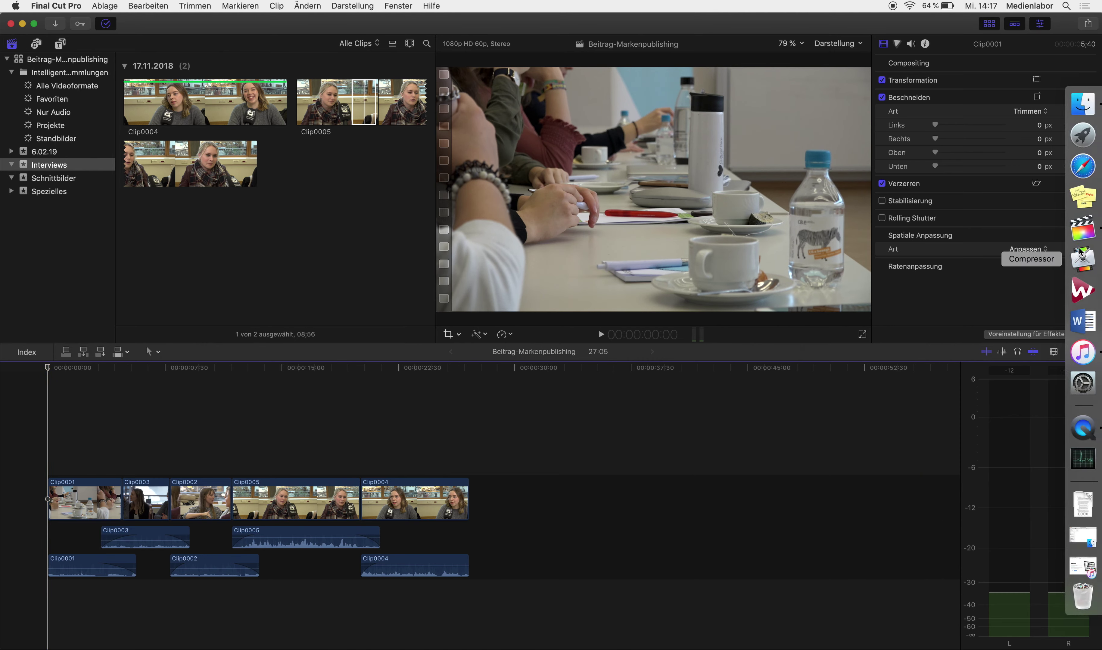
click(1084, 104)
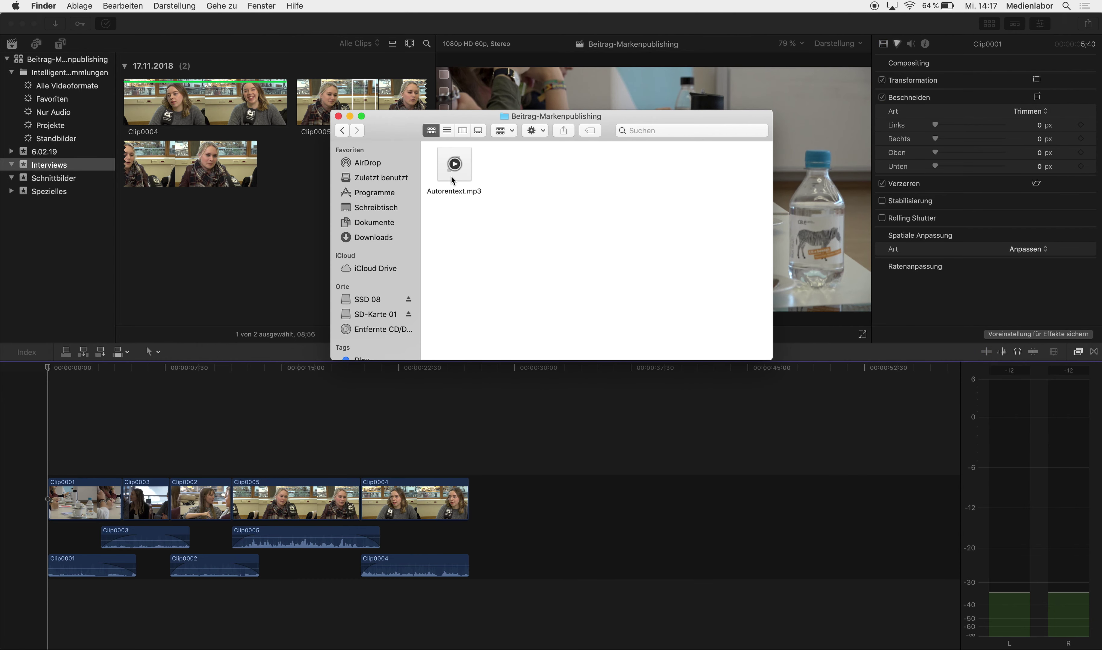
drag(454, 168, 51, 593)
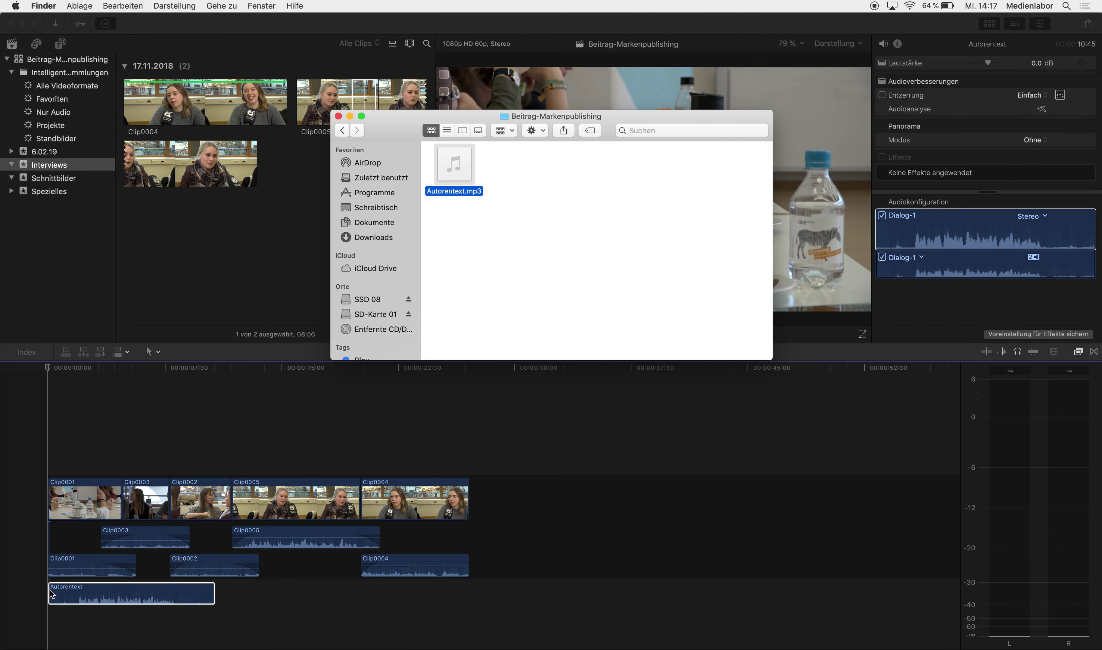
click(52, 596)
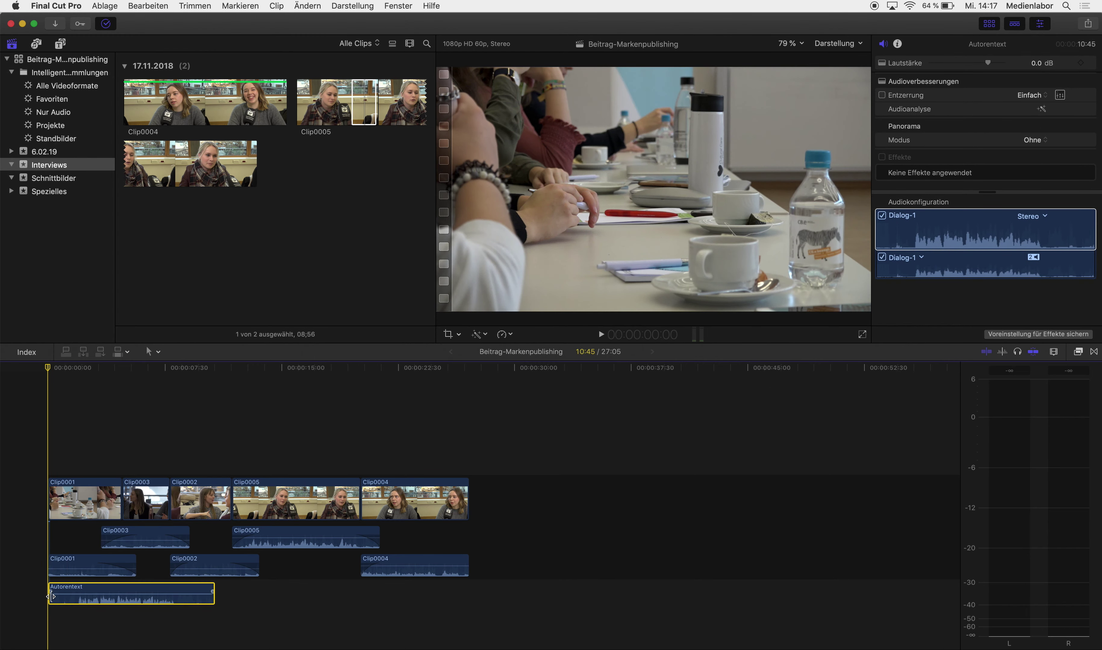
- Shorten the opening Clip0001 so the Autorentext narration starts just after the beginning
drag(49, 597, 76, 596)
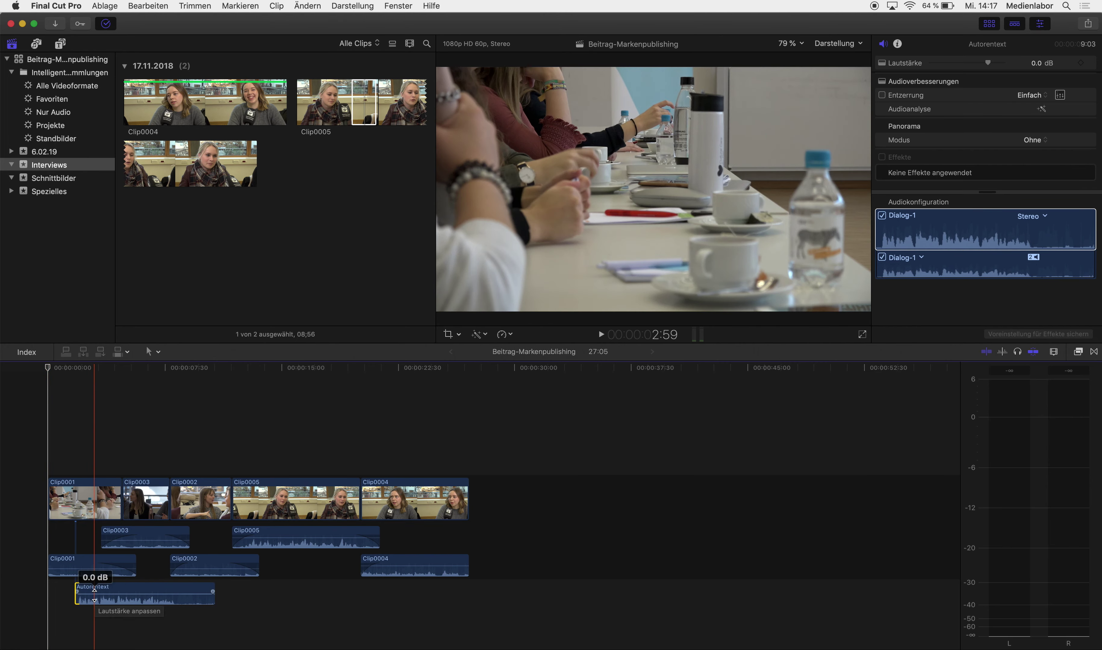
key(super+z)
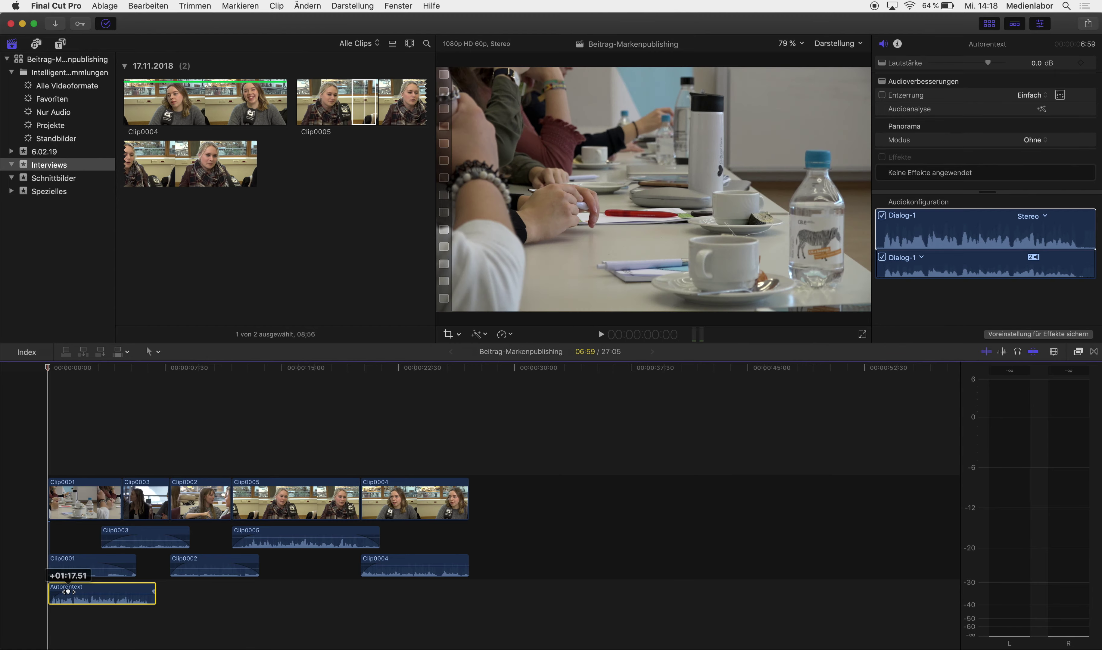
key(super+z)
key(super+z)
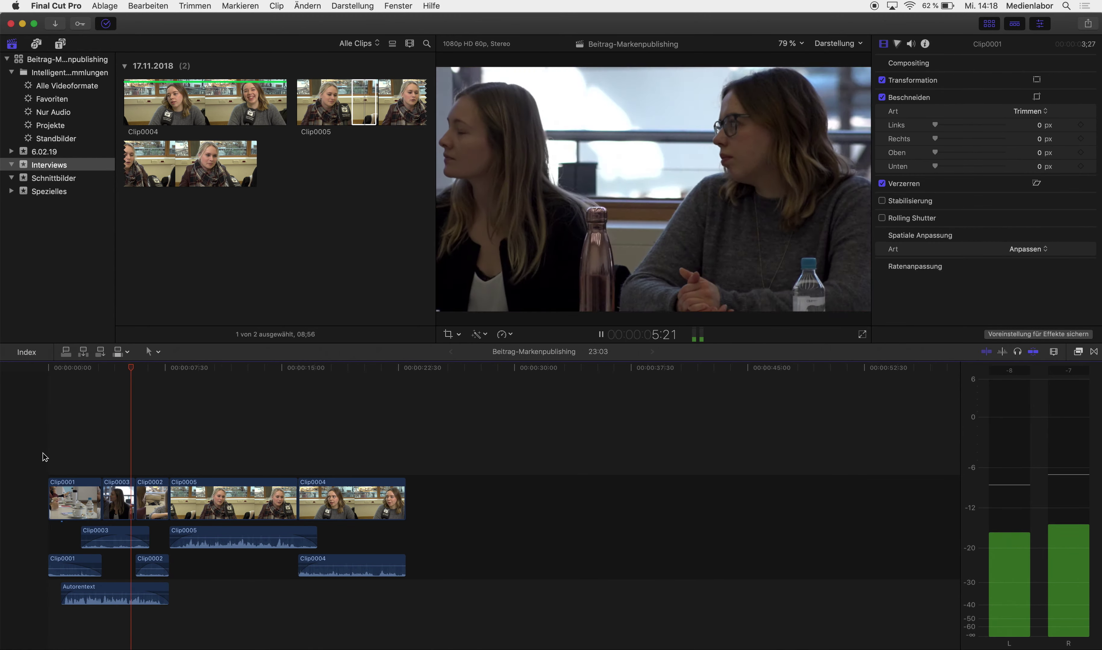
scroll(44, 456, left, 2)
- Play the narration with the interviews from about two seconds in, then return to the start
click(67, 437)
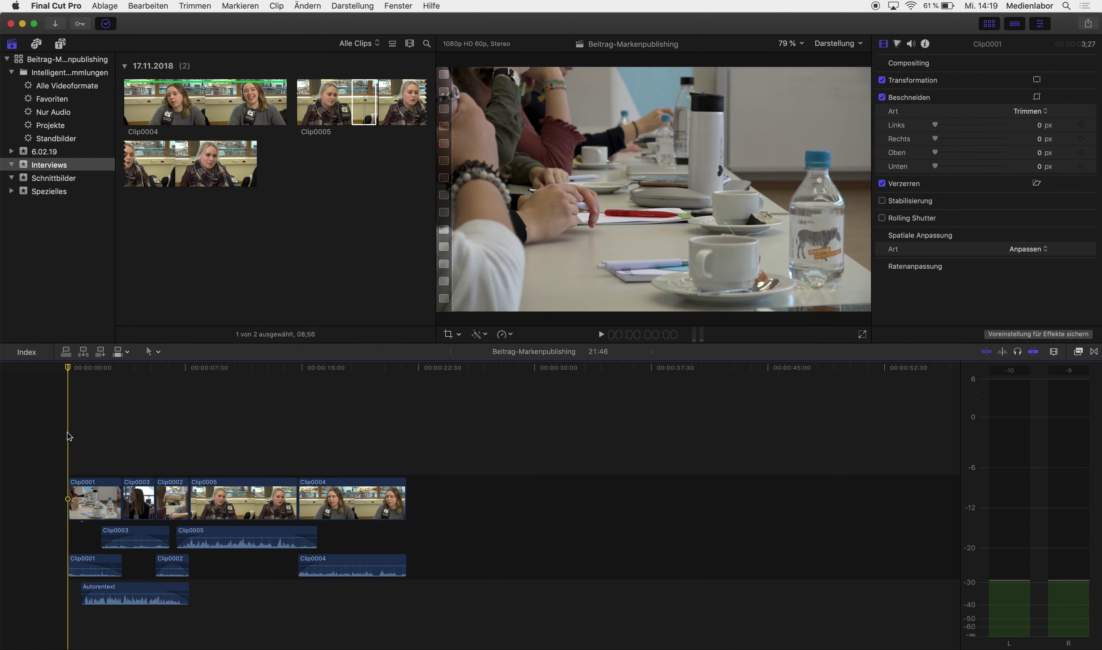
click(98, 427)
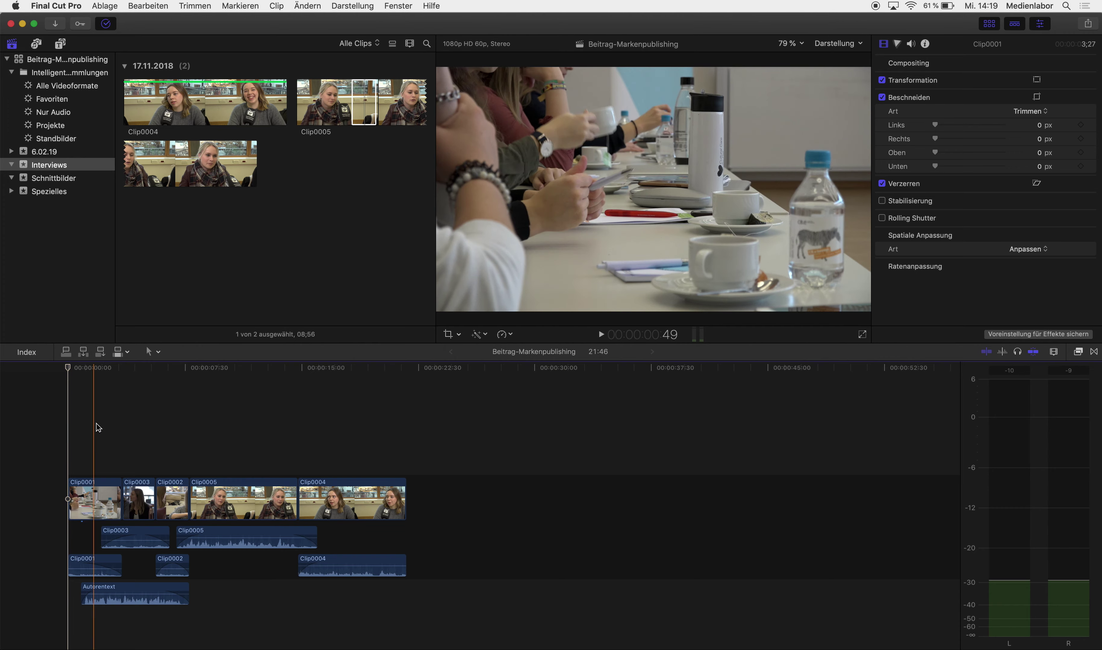
key(space)
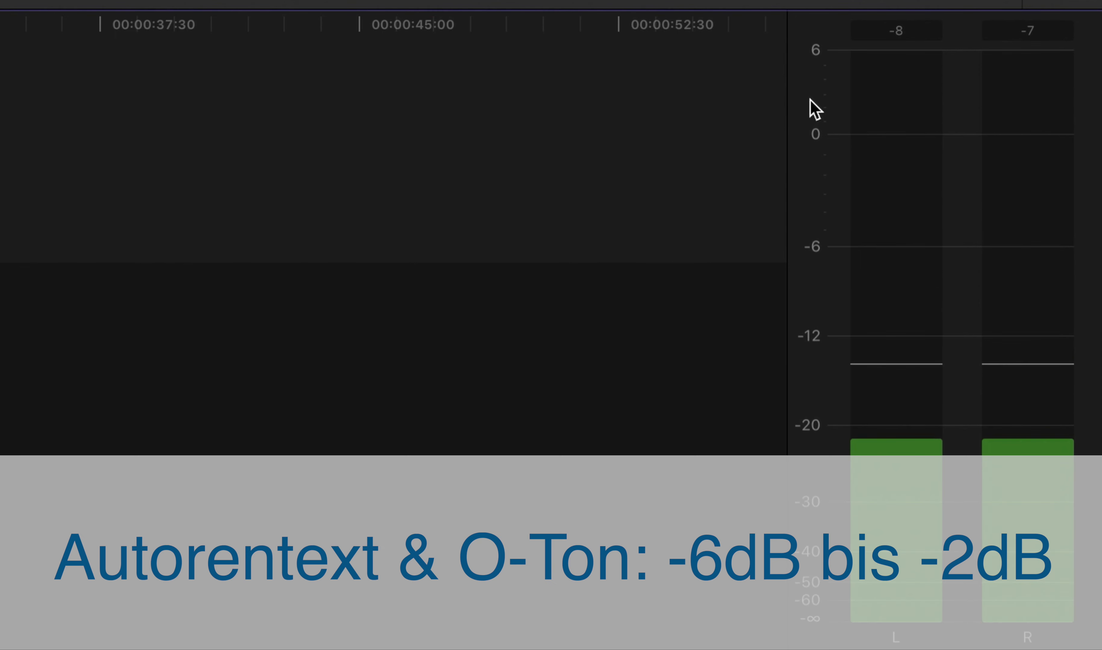
key(space)
click(23, 369)
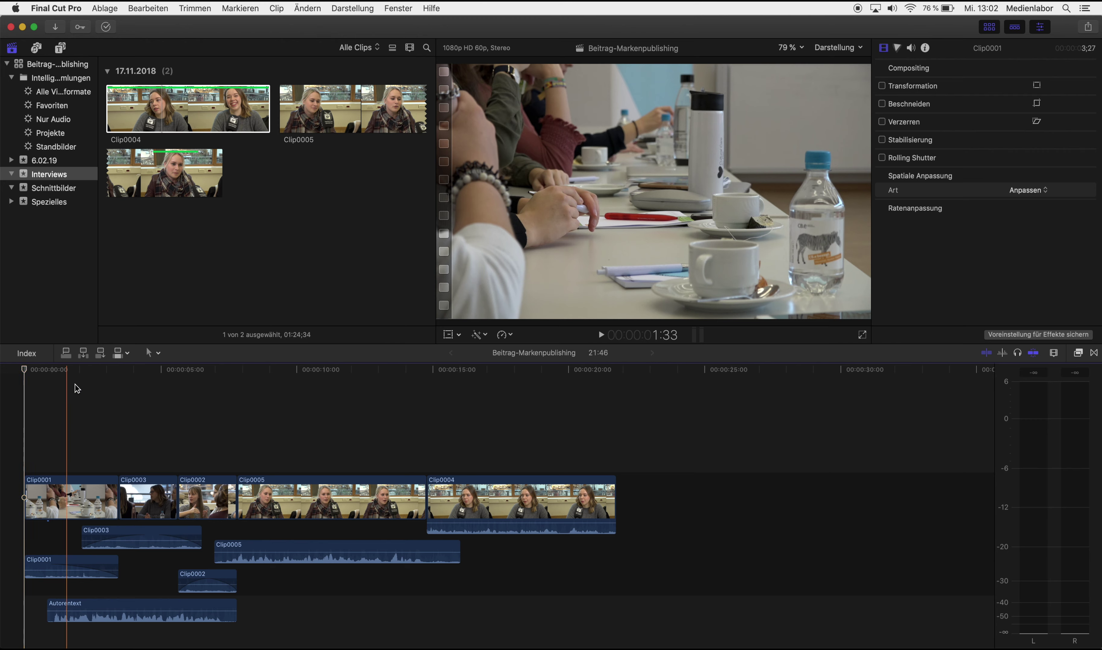
- Uncheck Dialog-1 under Audiokonfiguration in Clip0005's Audio inspector, leaving Dialog-2 to Dialog-4 active
click(266, 492)
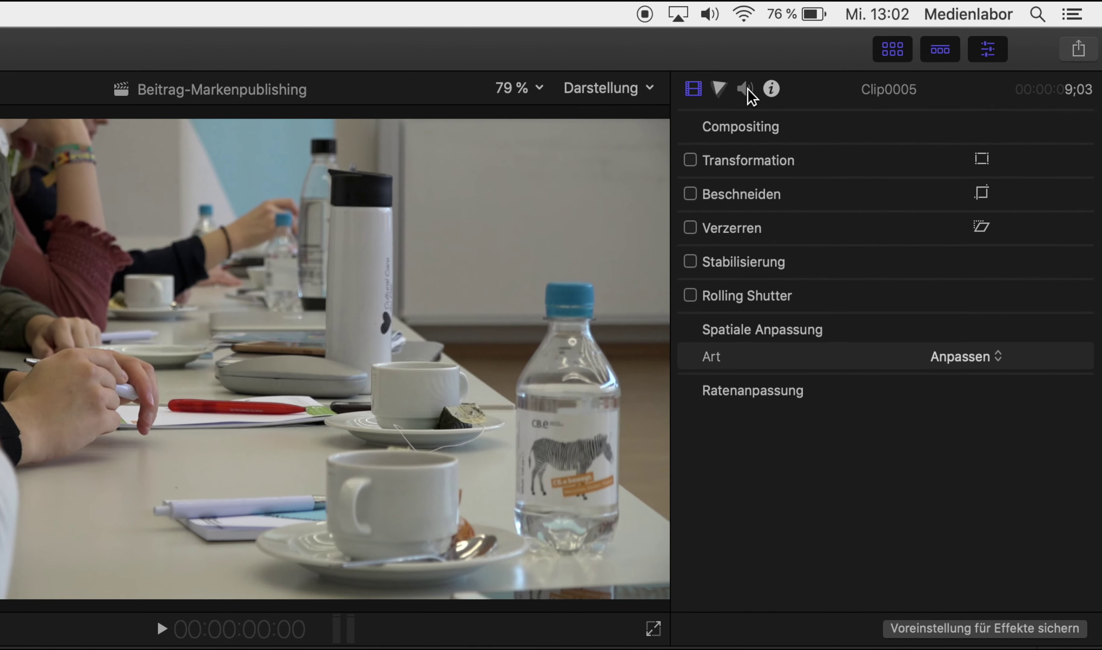
click(779, 83)
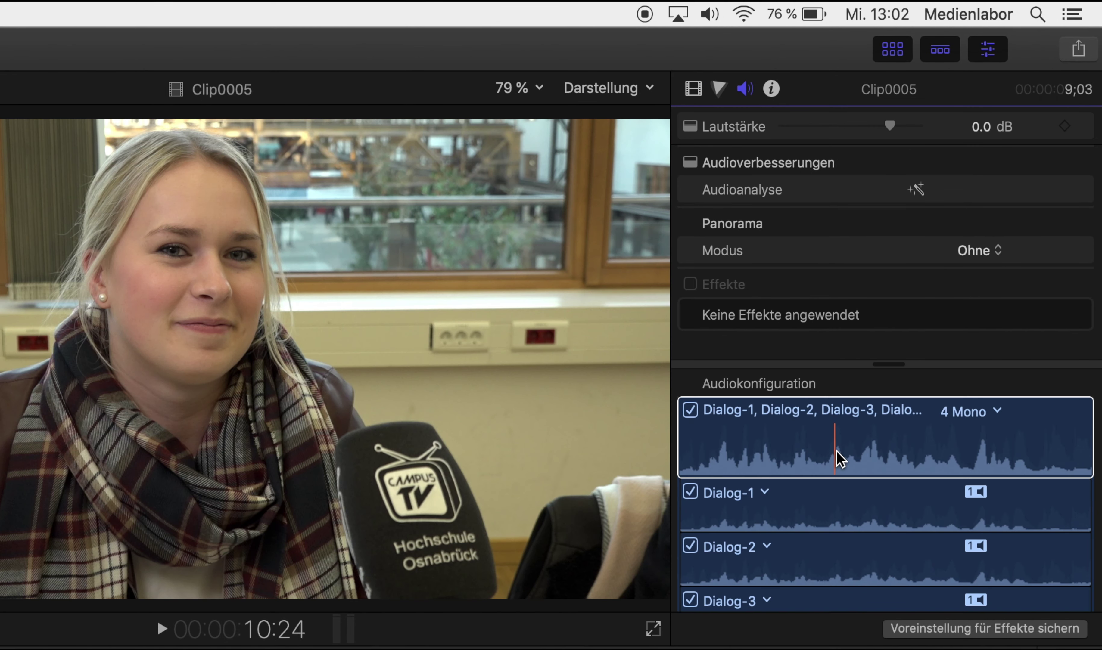
click(837, 456)
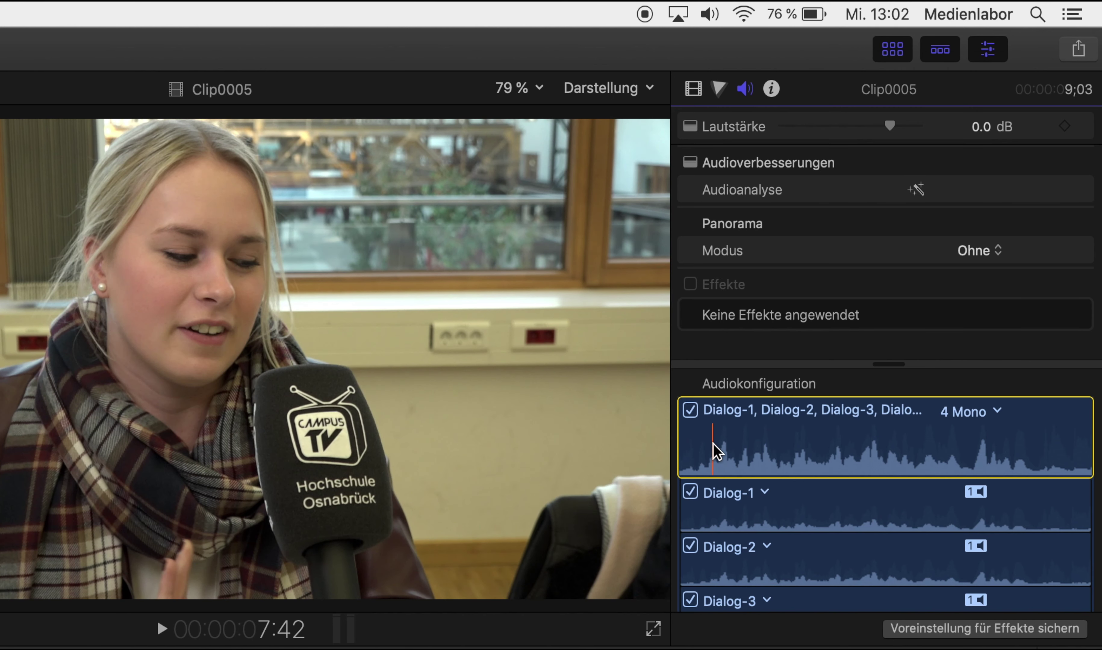
key(space)
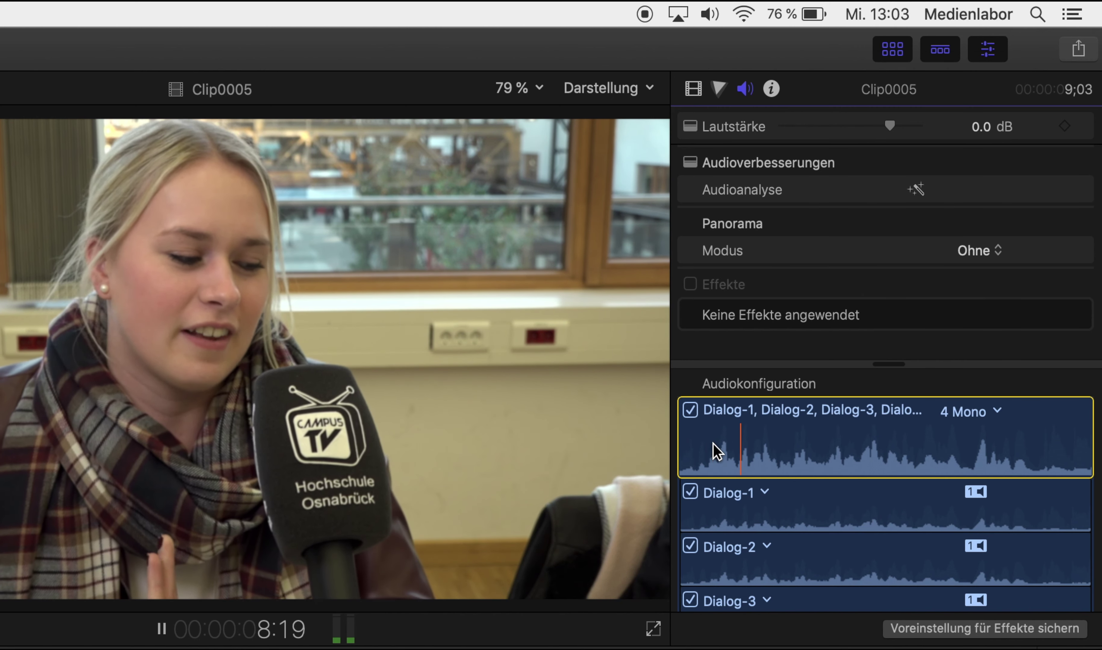
click(727, 511)
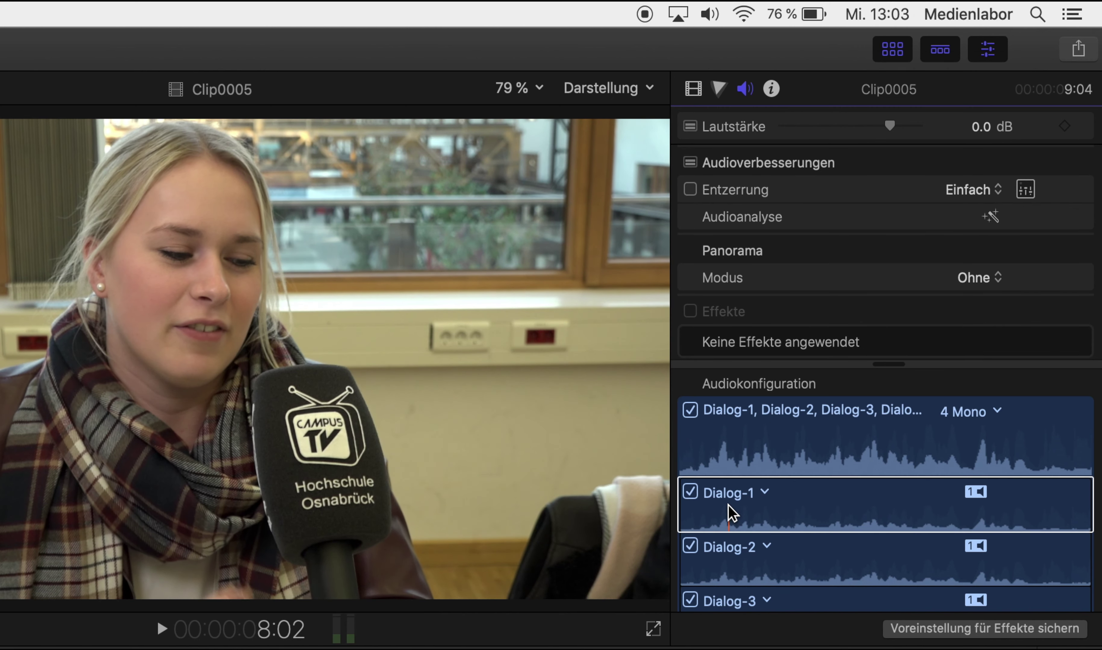
key(space)
scroll(728, 551, down, 1)
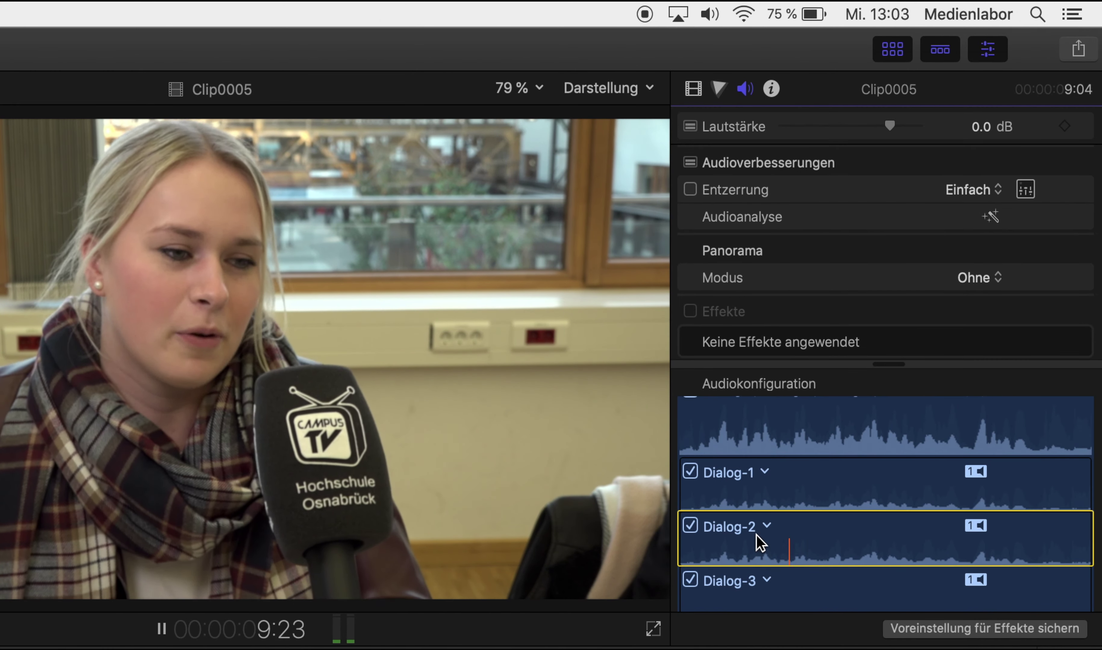
click(787, 483)
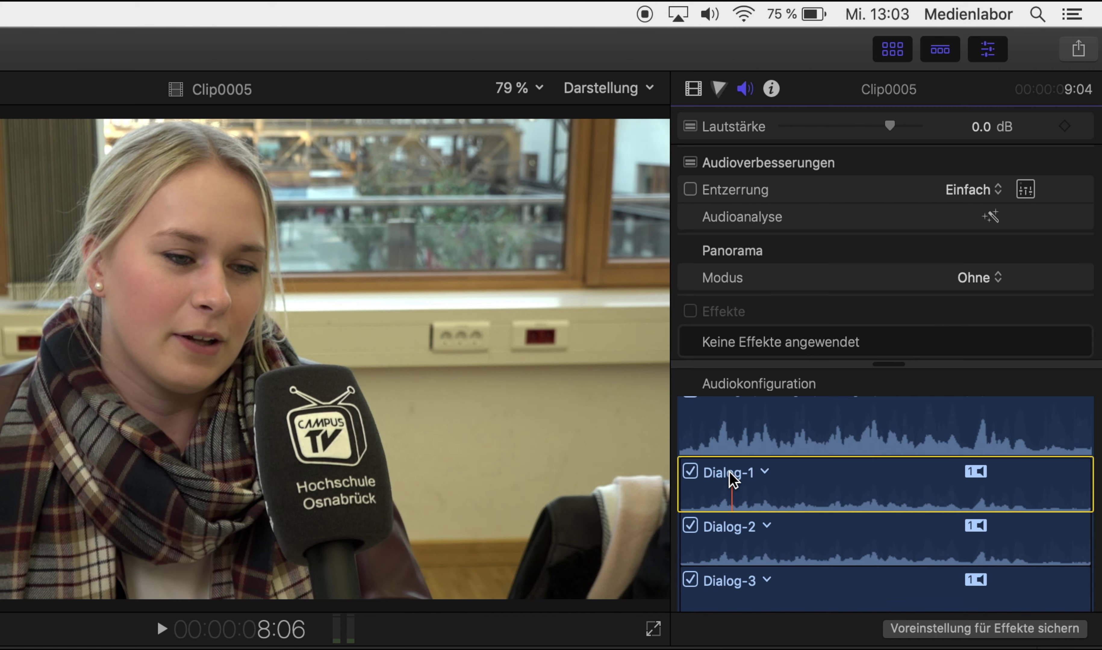
click(690, 470)
scroll(856, 483, up, 1)
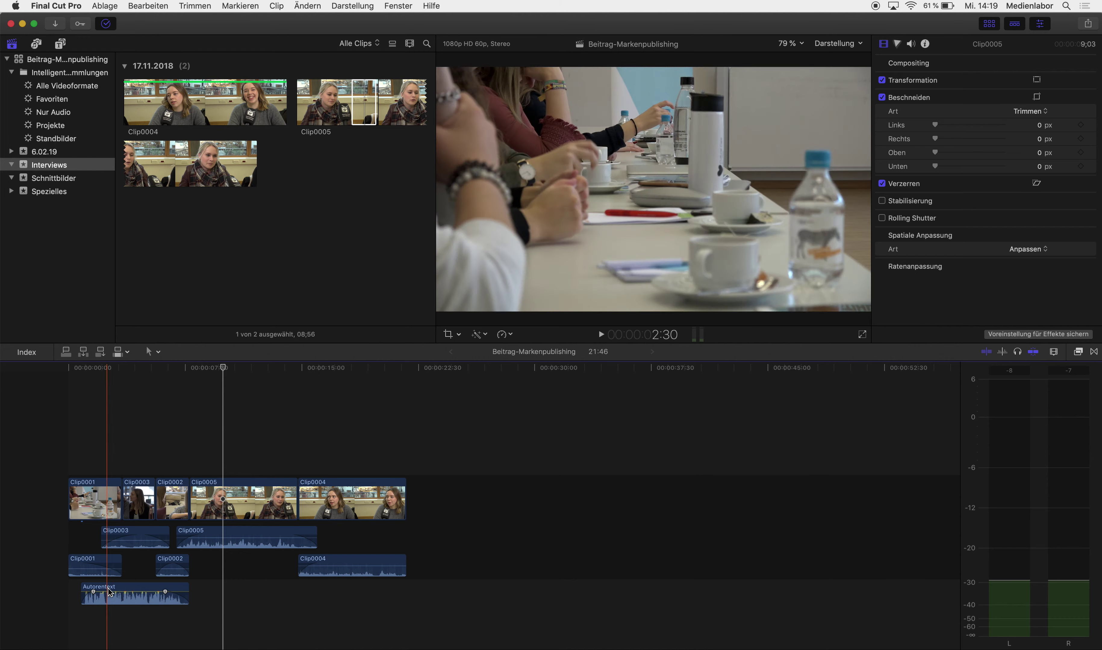
- Set the Autorentext volume to 6.0 dB, play it back, then choose Ablage > An Compressor senden
drag(118, 594, 117, 589)
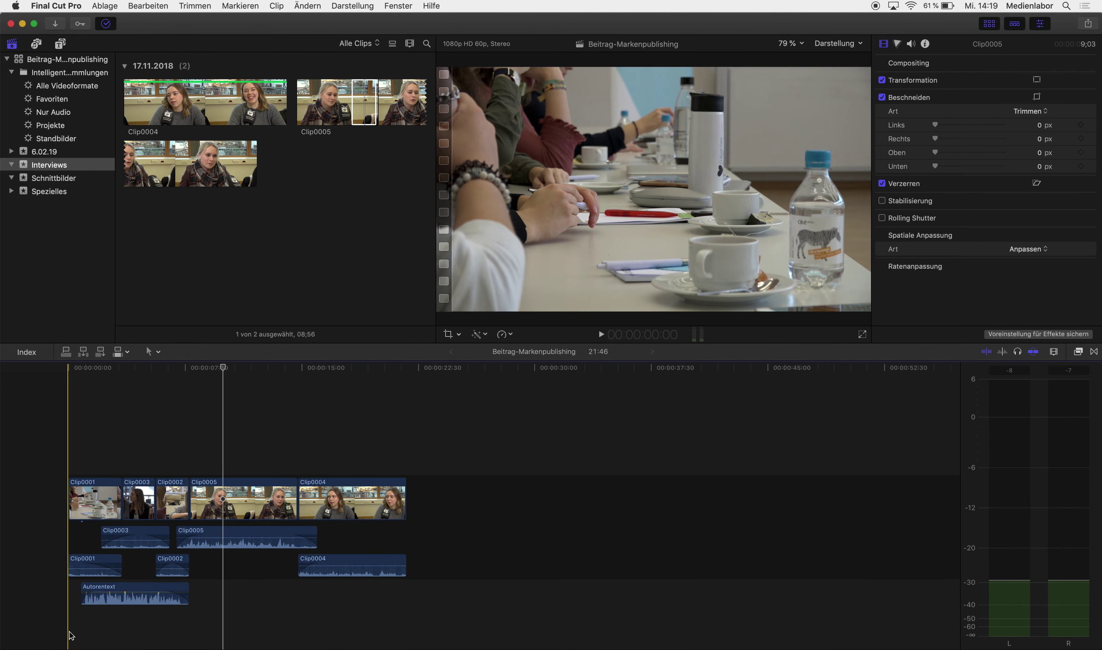
key(space)
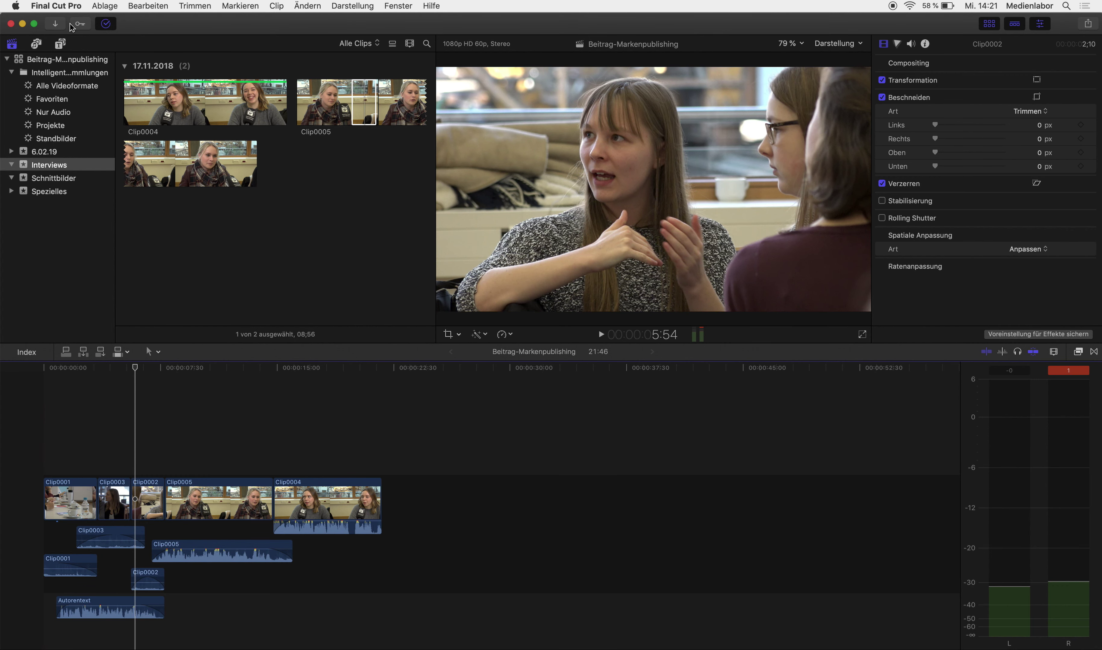
click(97, 7)
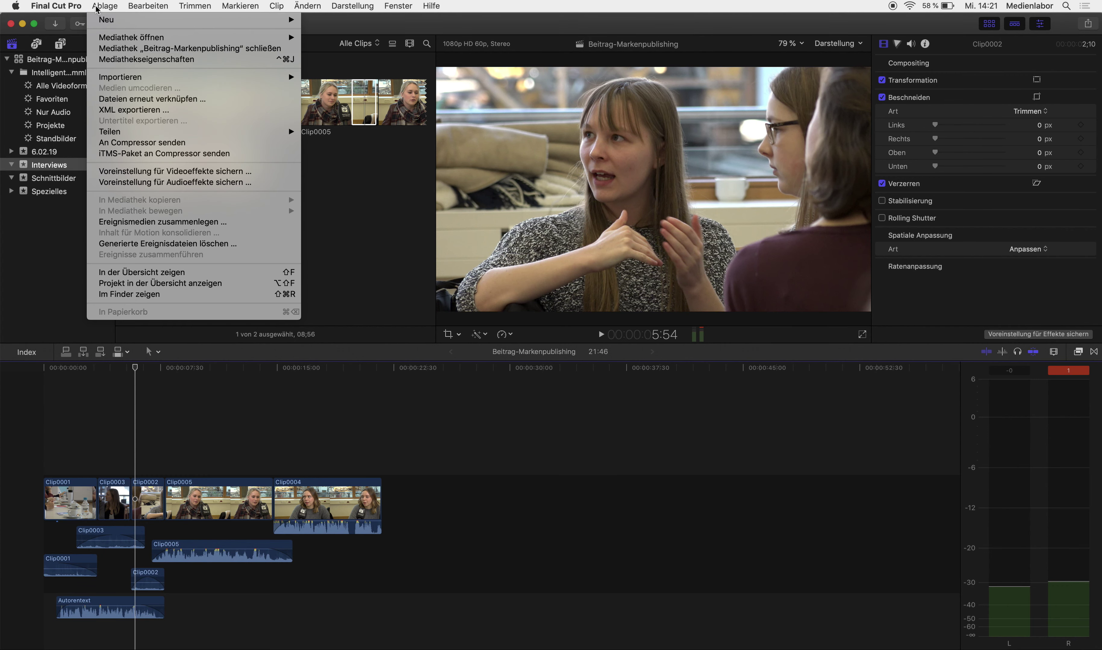
click(160, 143)
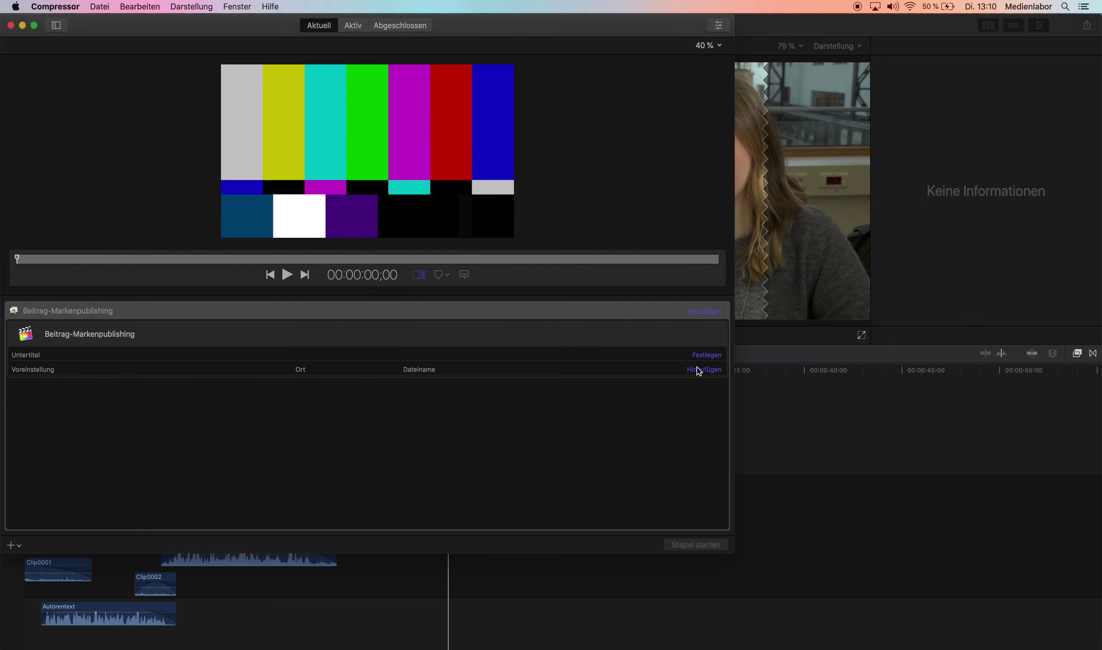
- Add the HD 1080p preset from Freigabedienste für Video to the batch
click(699, 370)
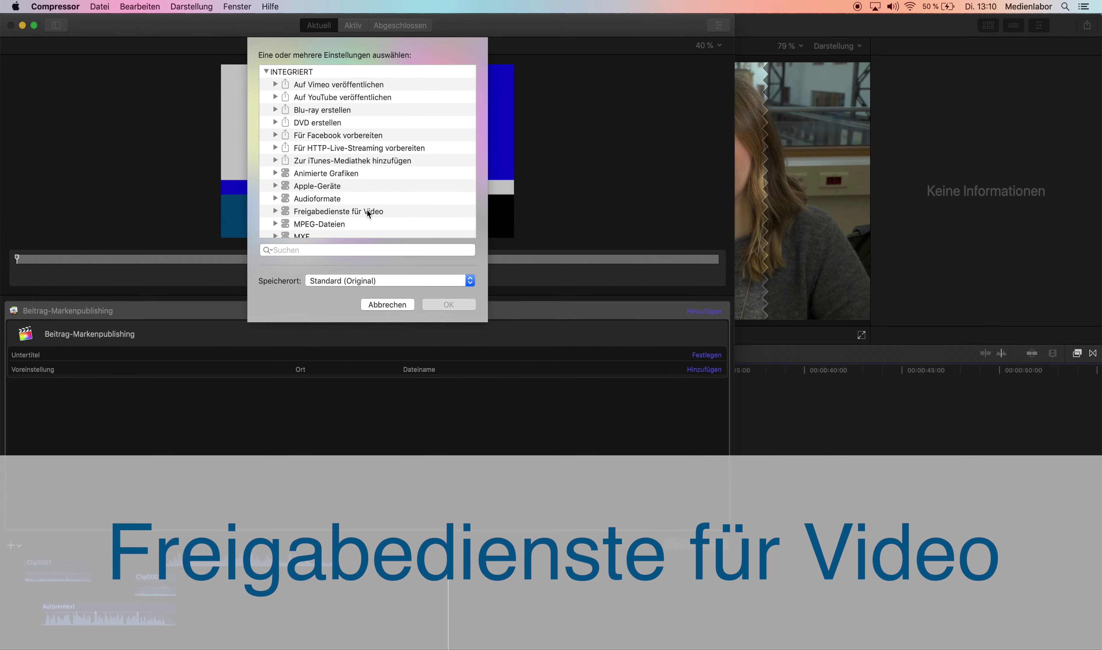
click(367, 211)
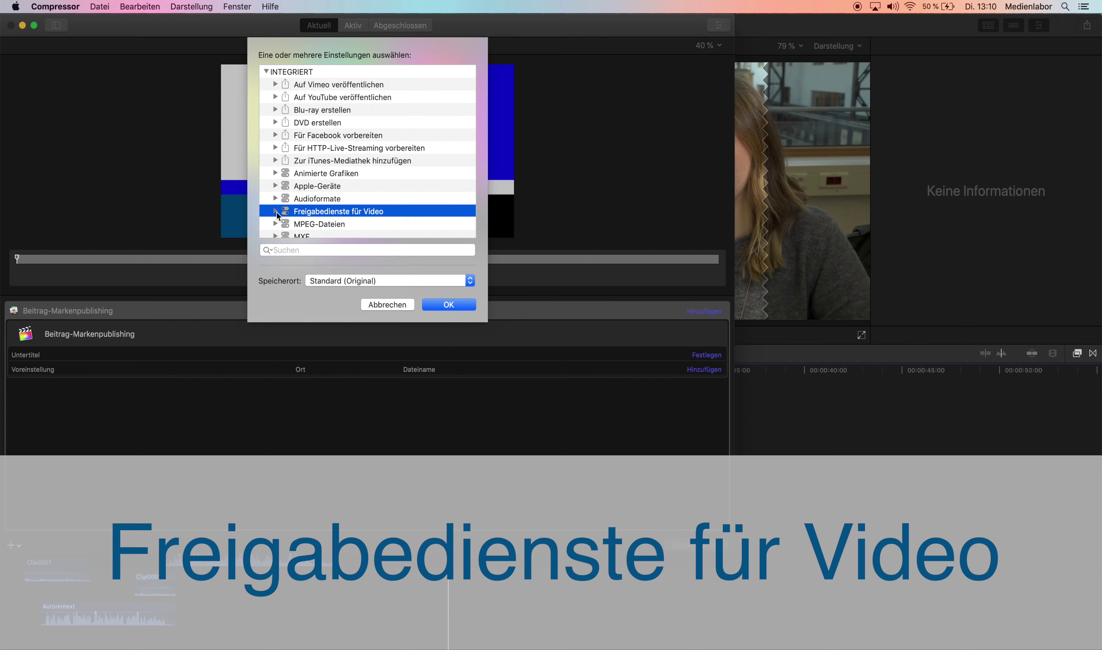
click(276, 212)
scroll(337, 183, down, 3)
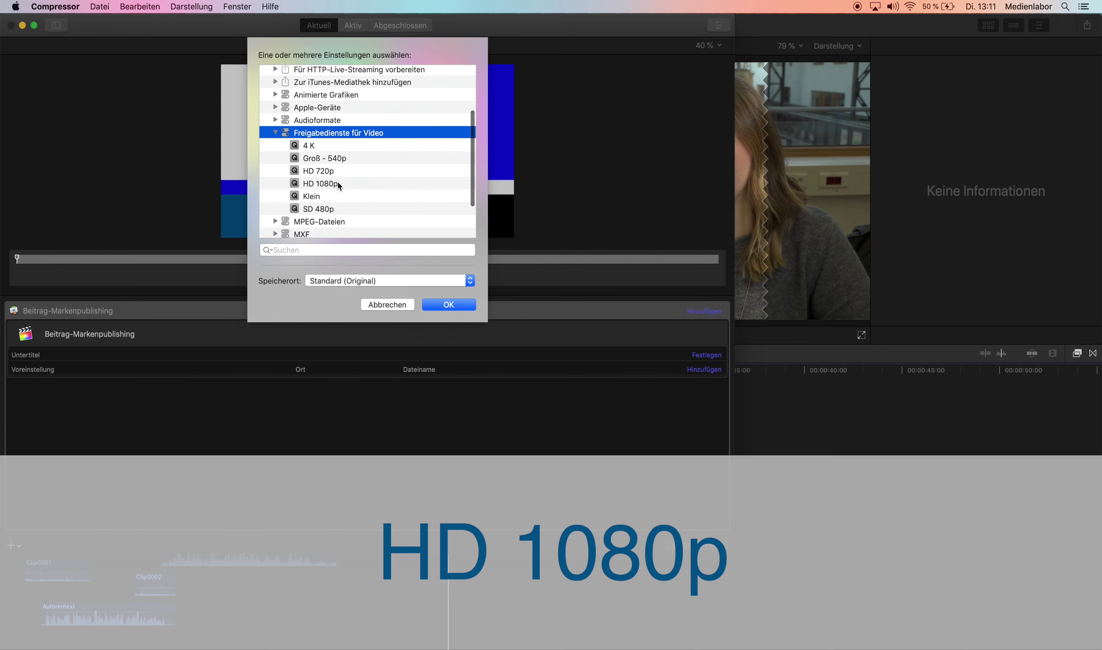
click(338, 181)
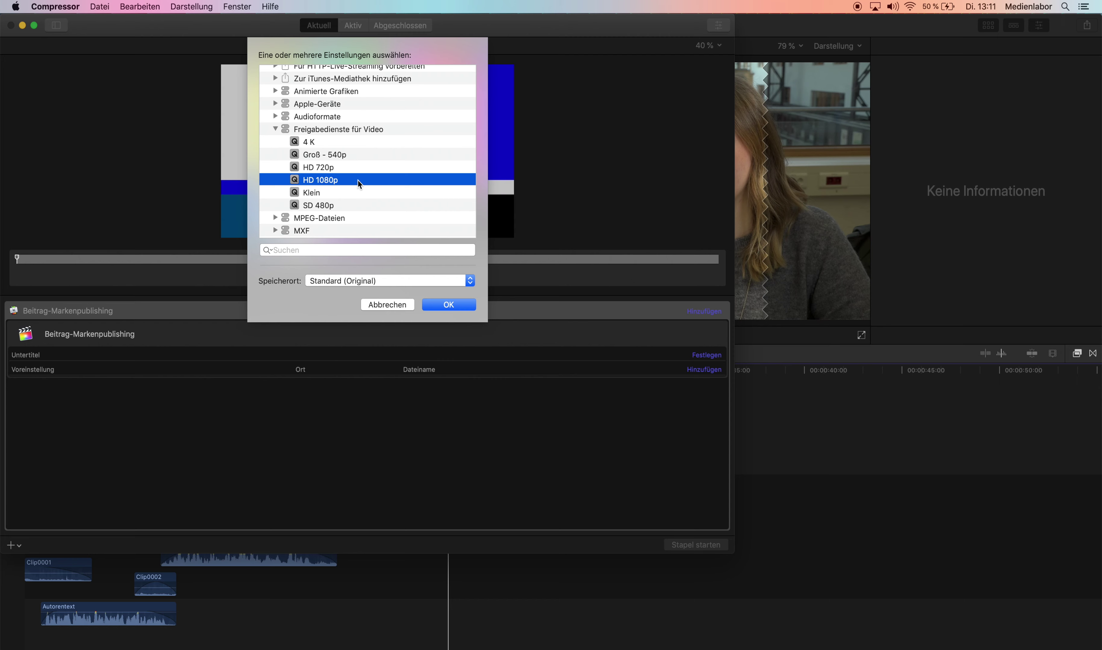
- Set the save location to the Beitrag-Markenpublishing folder on SSD 08 and confirm
click(382, 280)
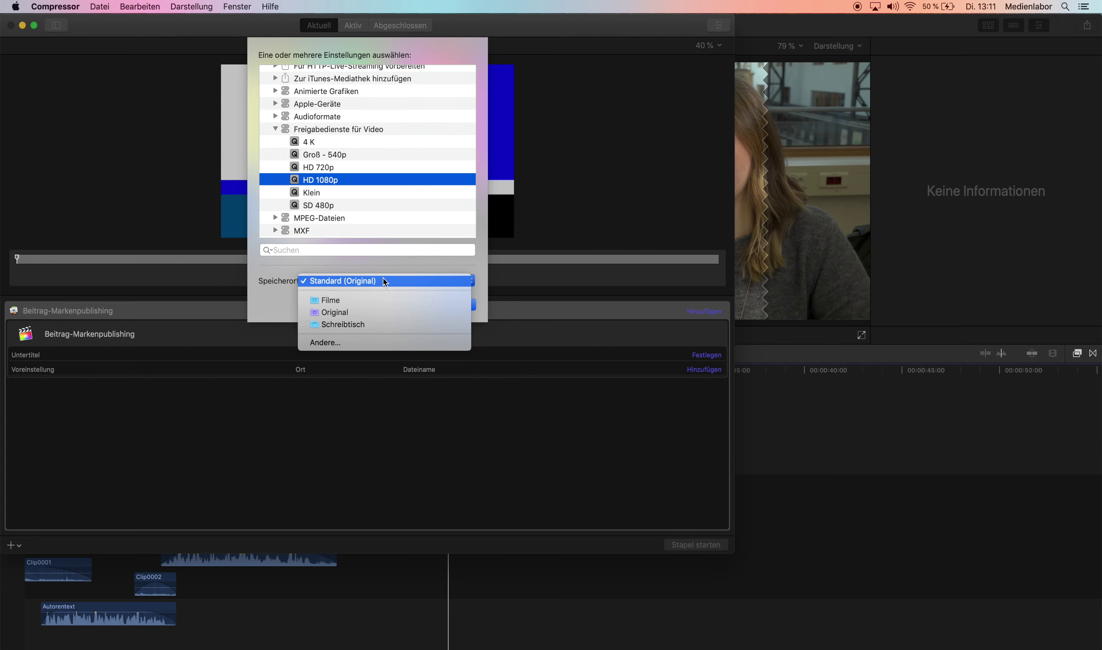
click(356, 341)
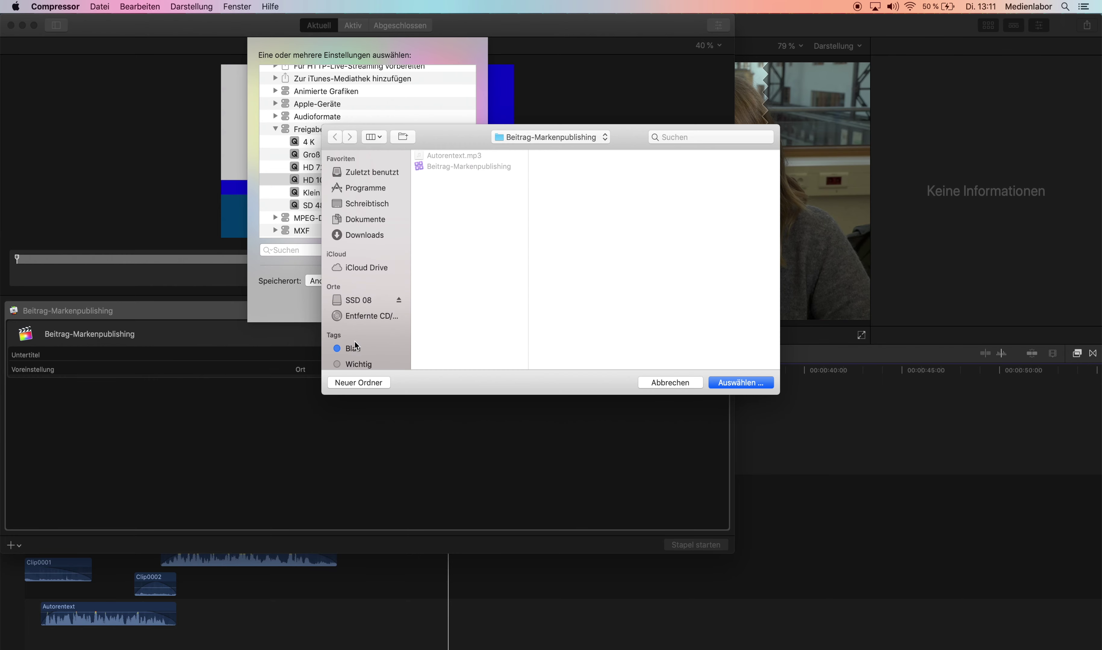
click(372, 301)
click(468, 166)
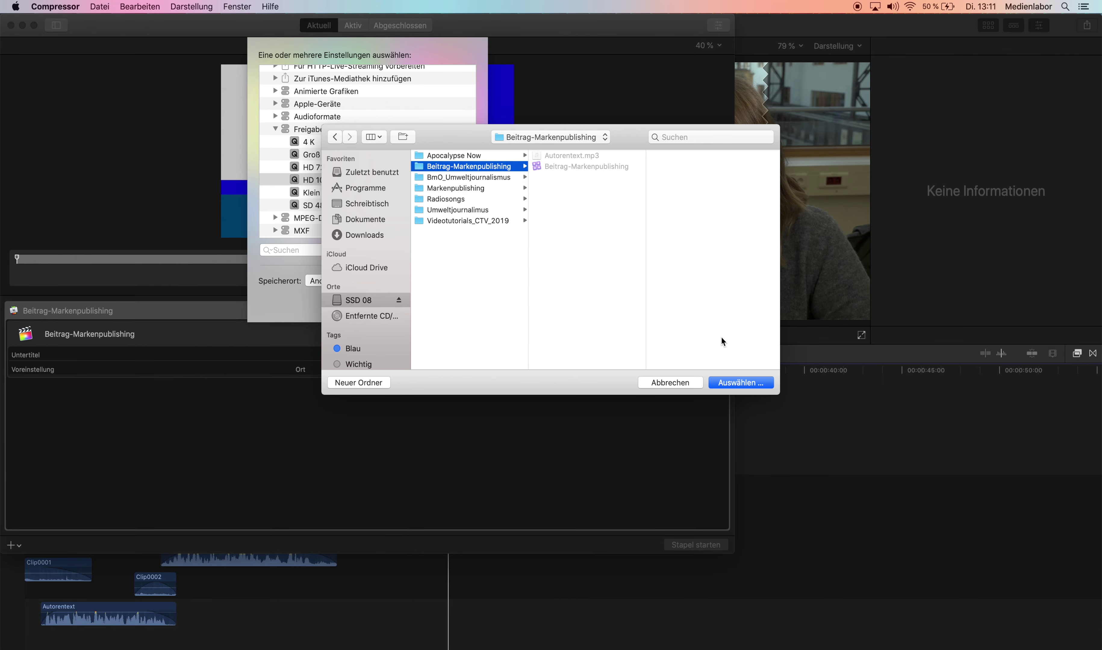
click(734, 383)
click(467, 302)
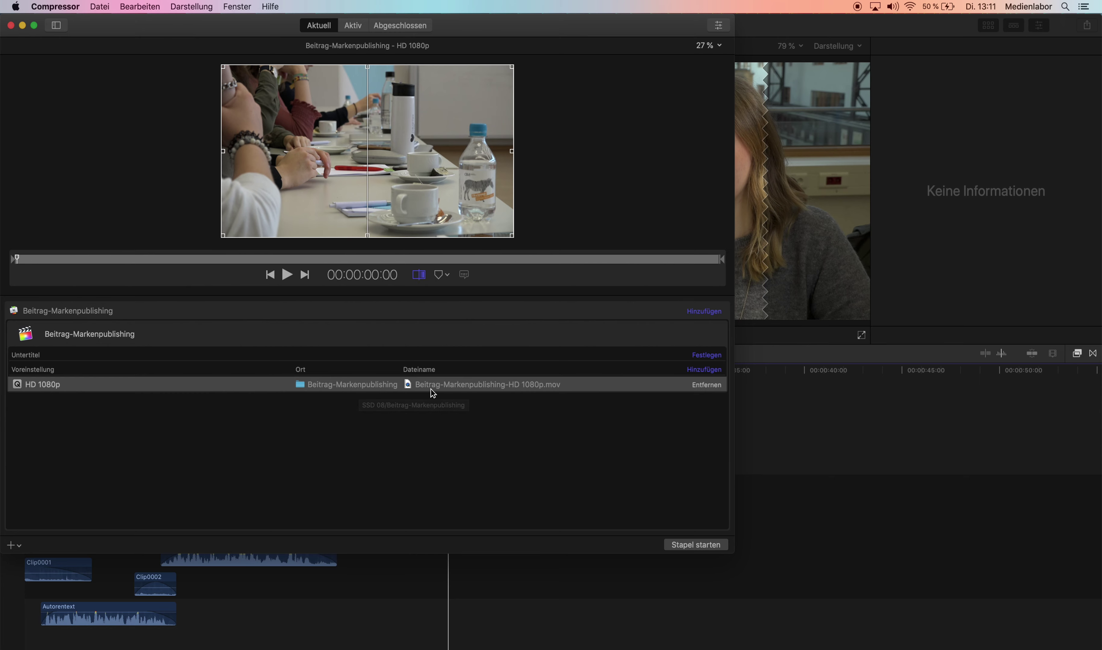
- Enter SoSe2019_Beitrag_Markenpublishing as the Dateiname and run Stapel starten
click(449, 385)
text(S)
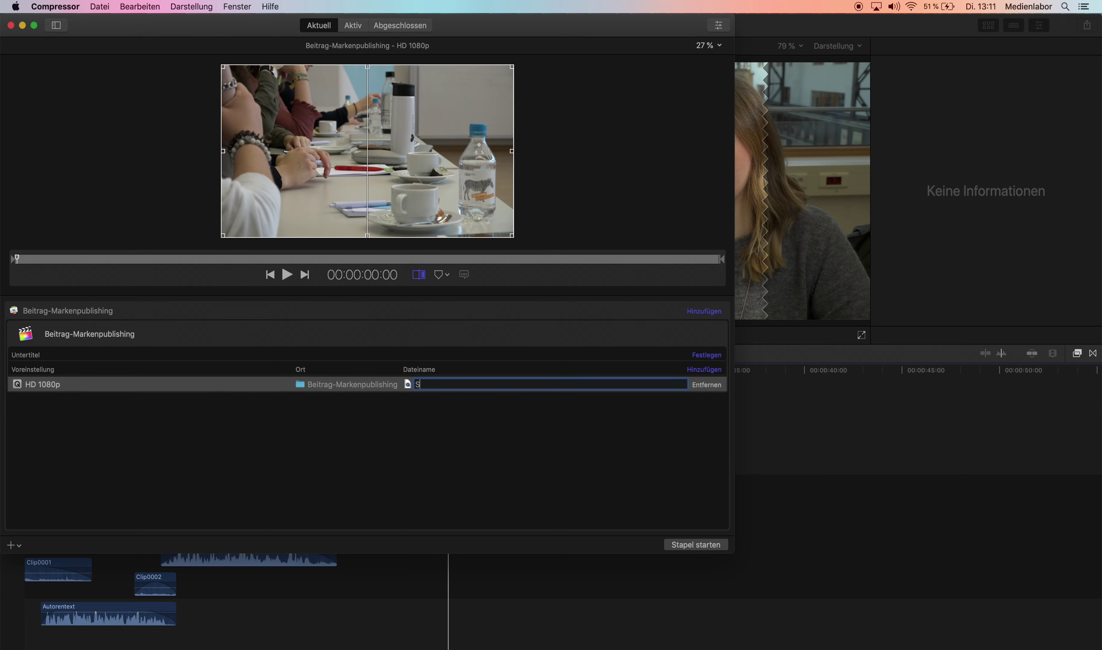
text(e2019_Beitrag_Mar)
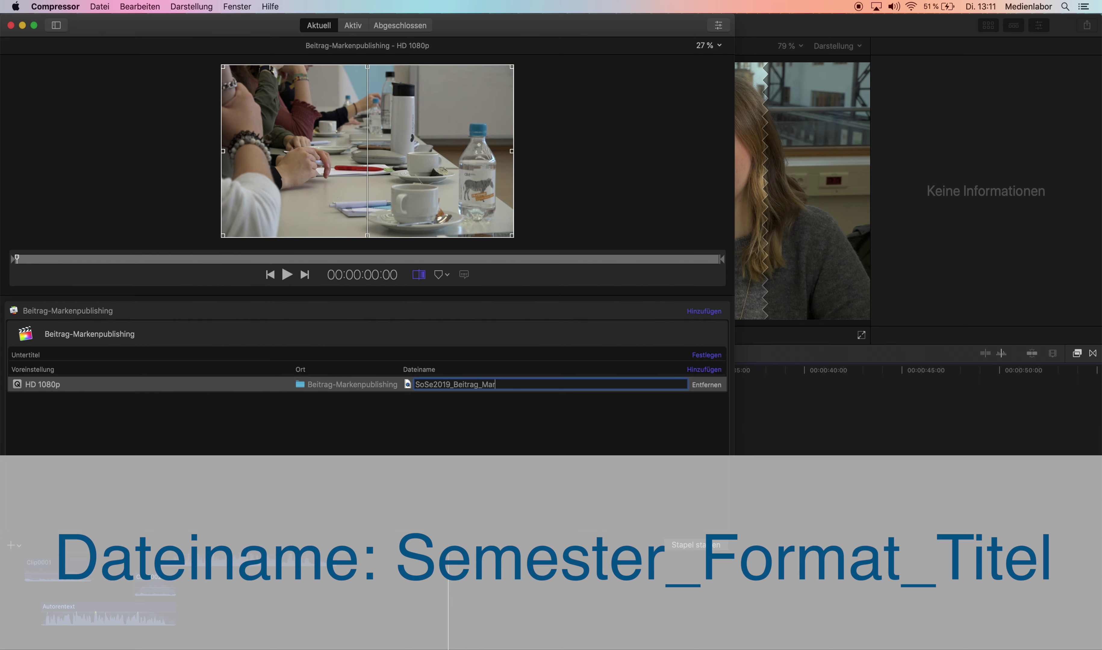
text(kenpublishing)
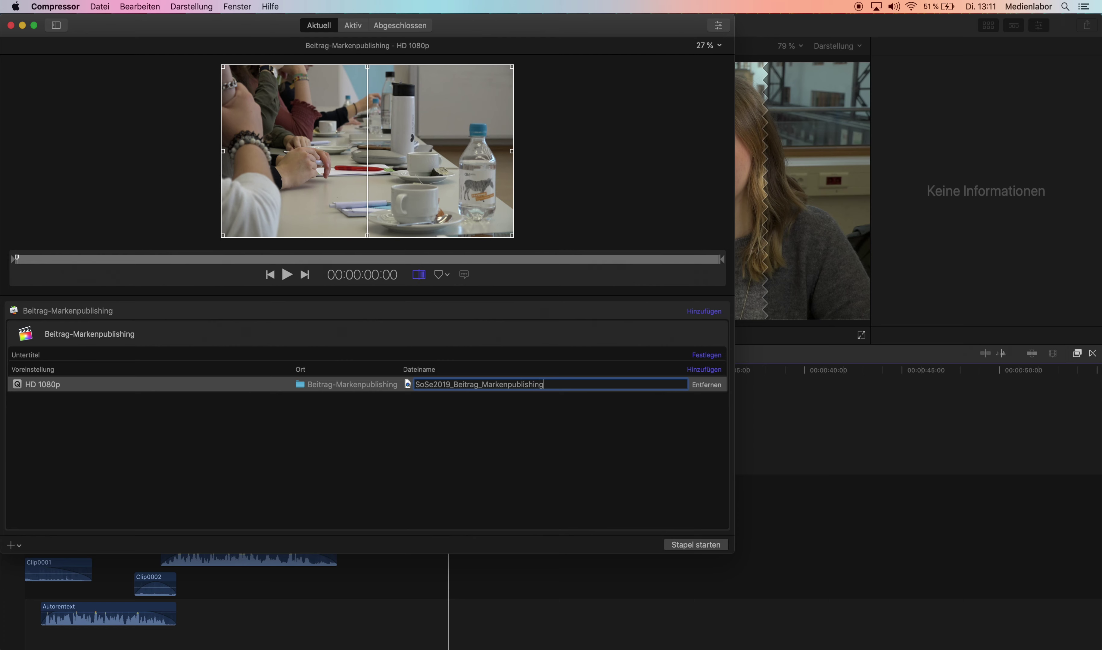
key(Return)
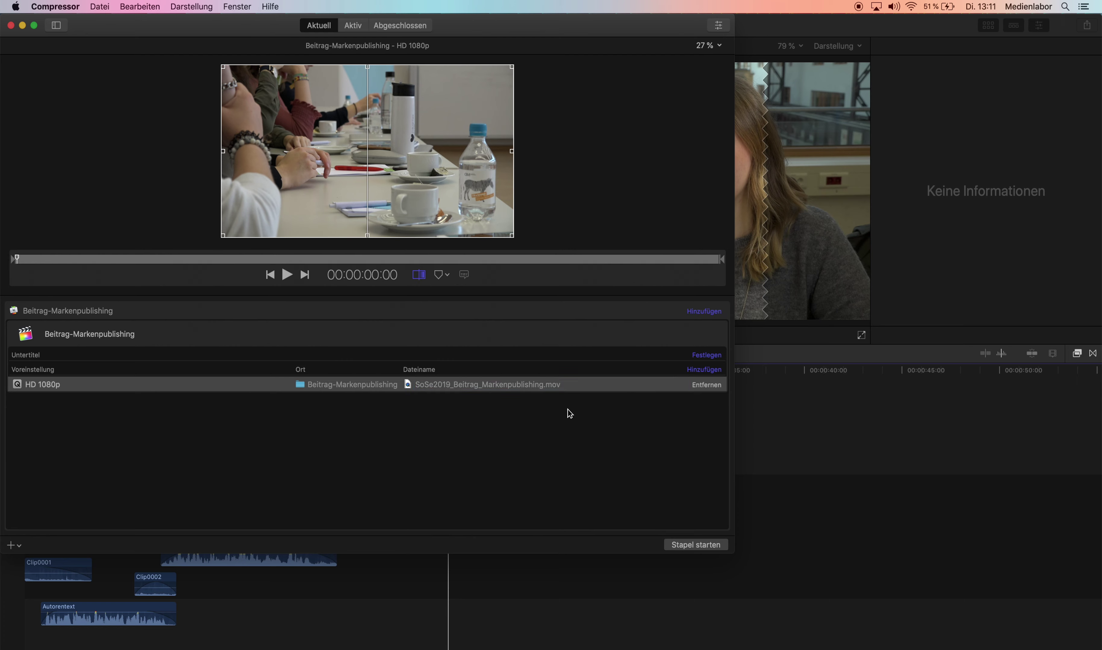
click(676, 545)
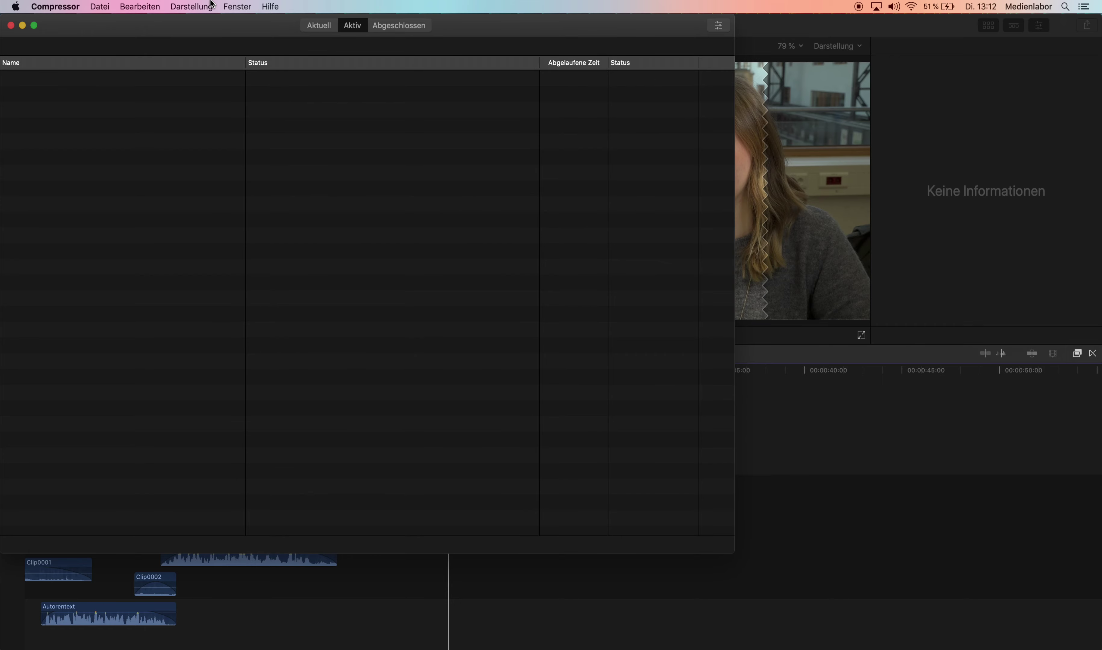
- Quit Compressor and eject the SSD 08 drive by dragging its desktop icon to the Trash
click(10, 25)
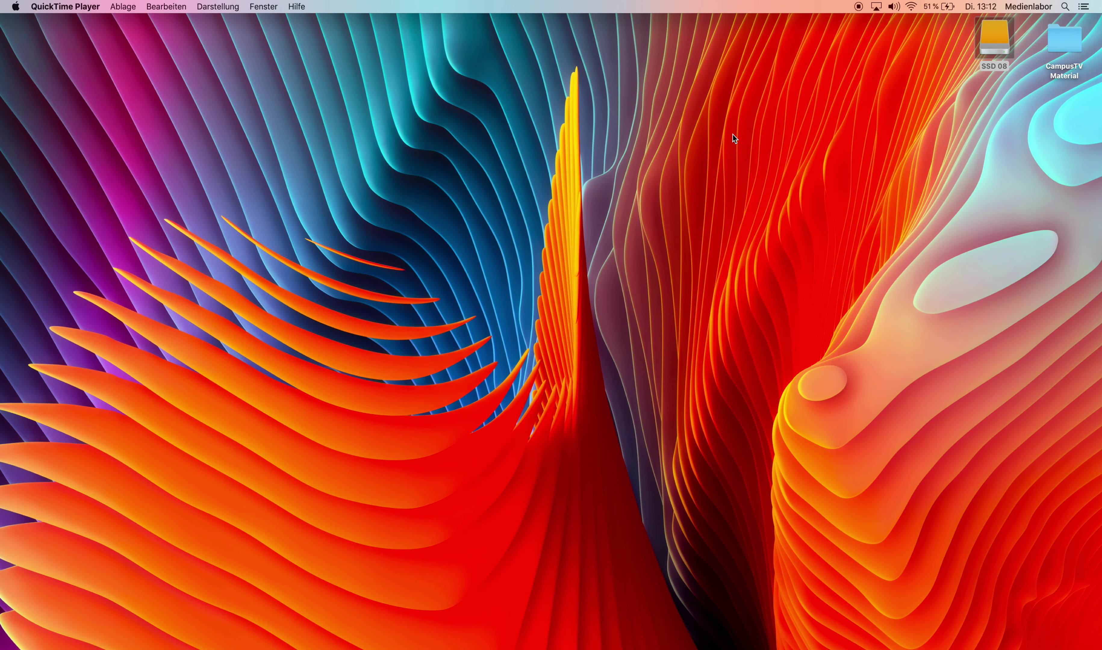
drag(980, 42, 1095, 447)
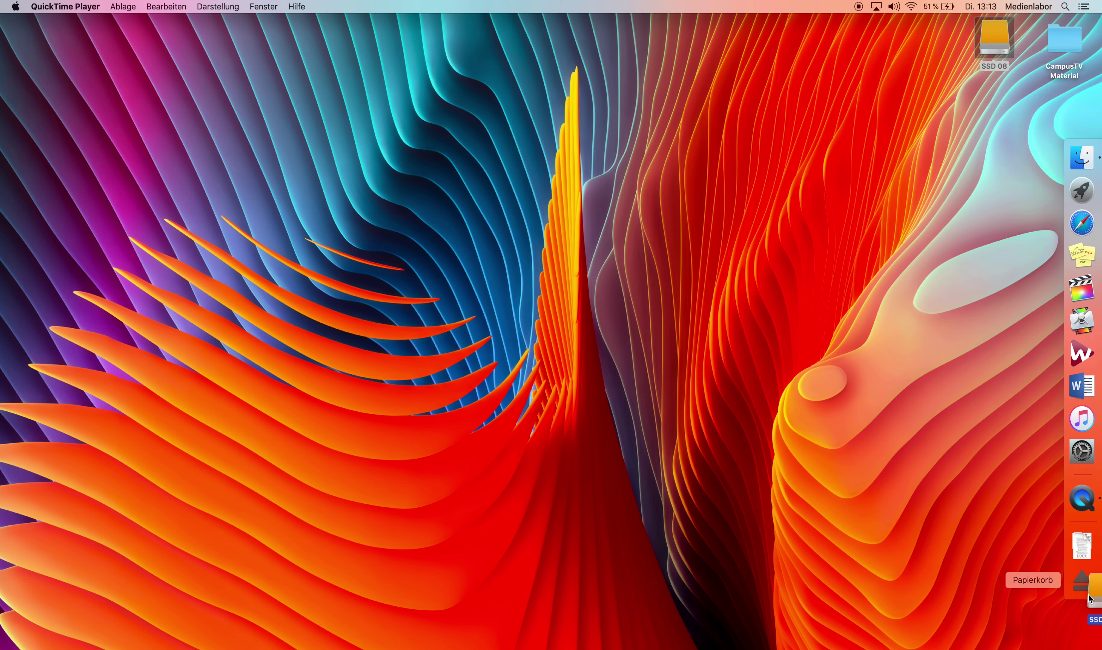
drag(1095, 447, 1088, 592)
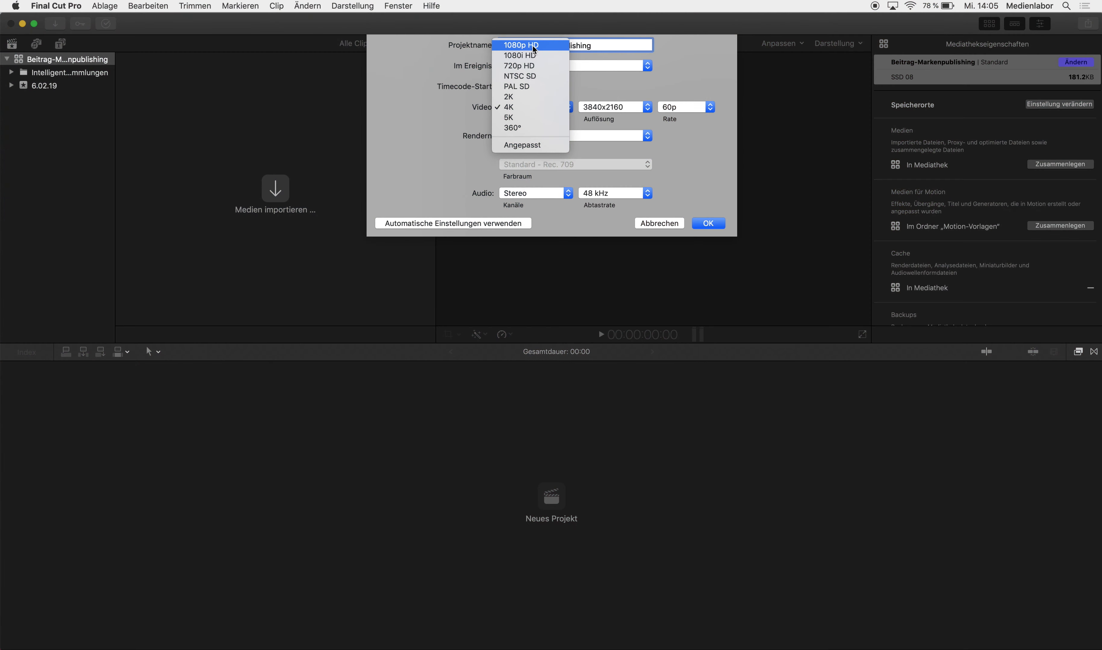
click(534, 46)
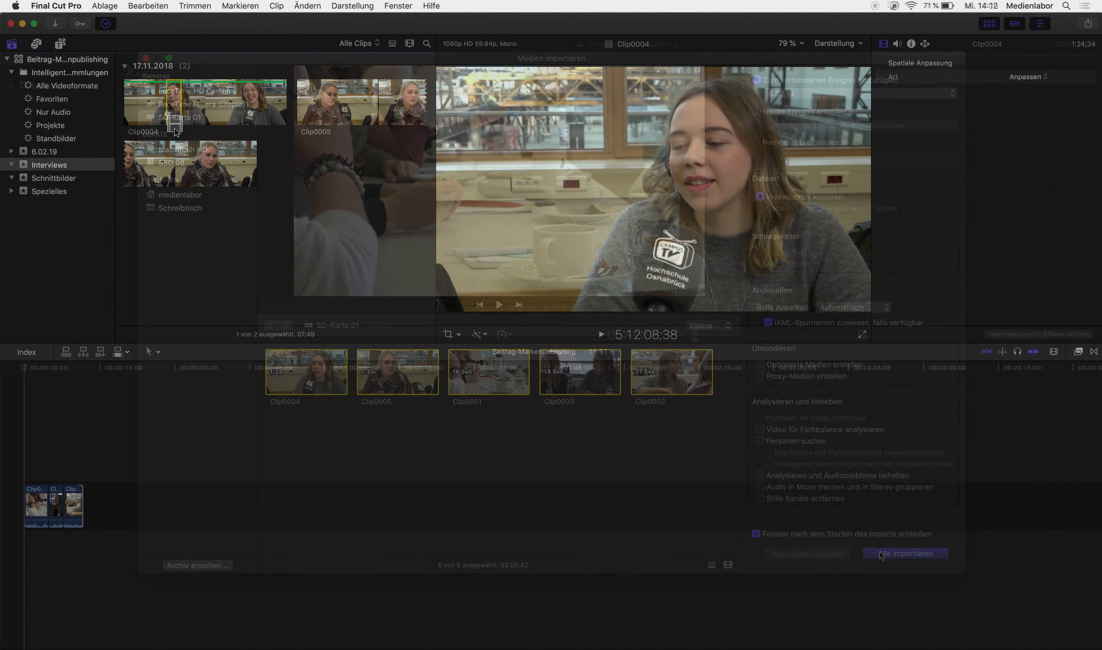
key(e)
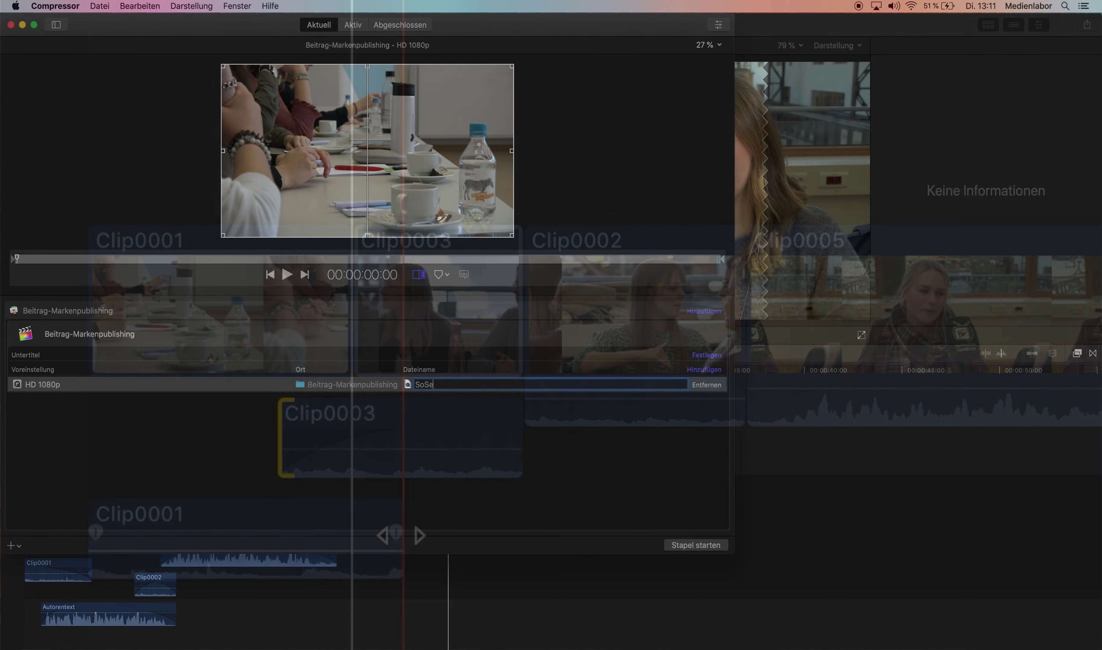
text(201)
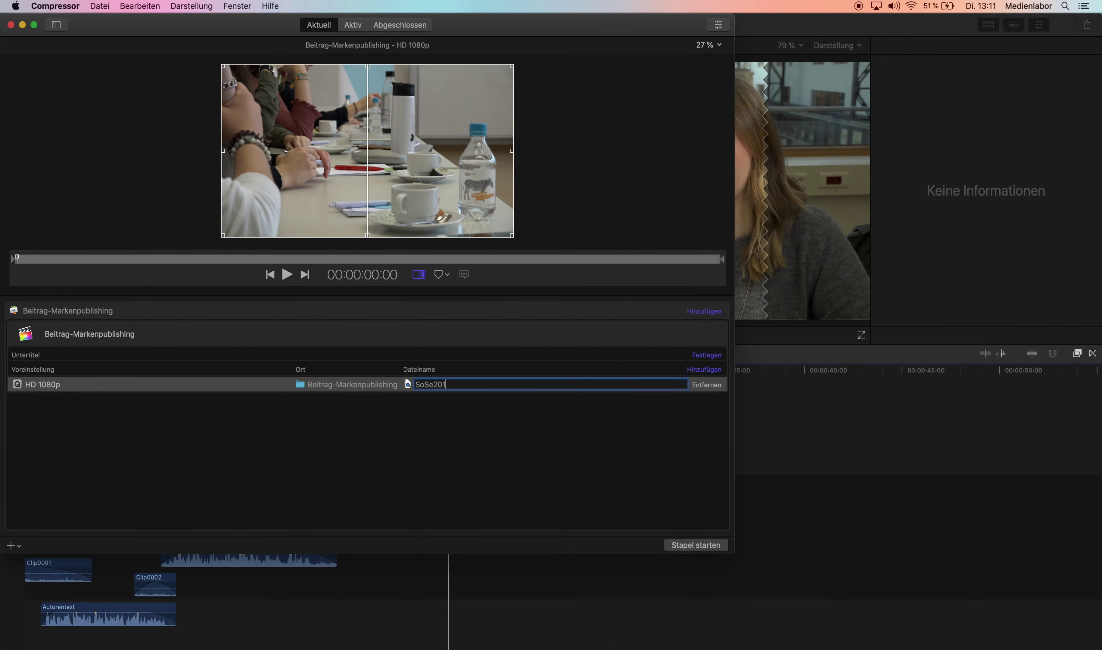
text(9)
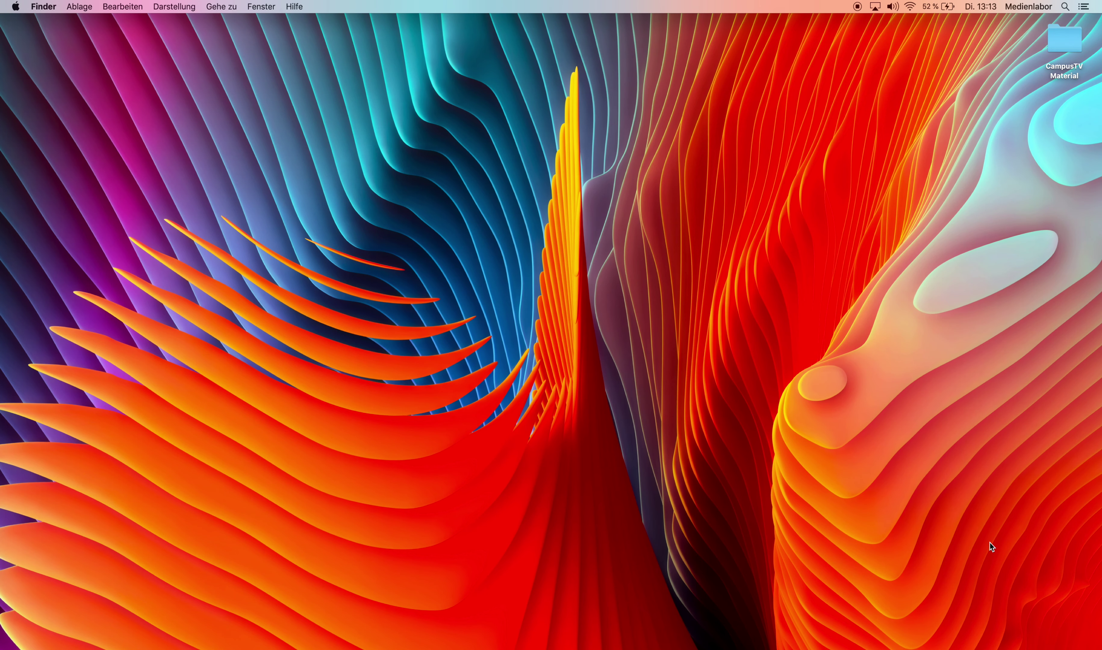